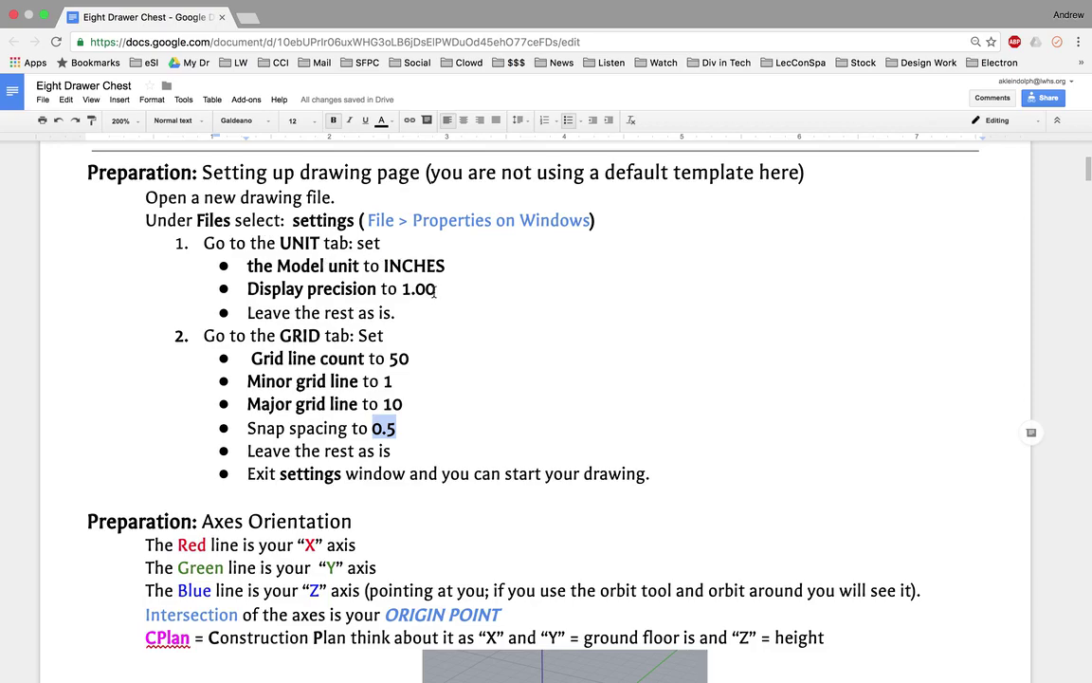
Switch from the tutorial document to Rhinoceros and set the model units to Inches with a display precision of 1.00
scroll(415, 353, down, 2)
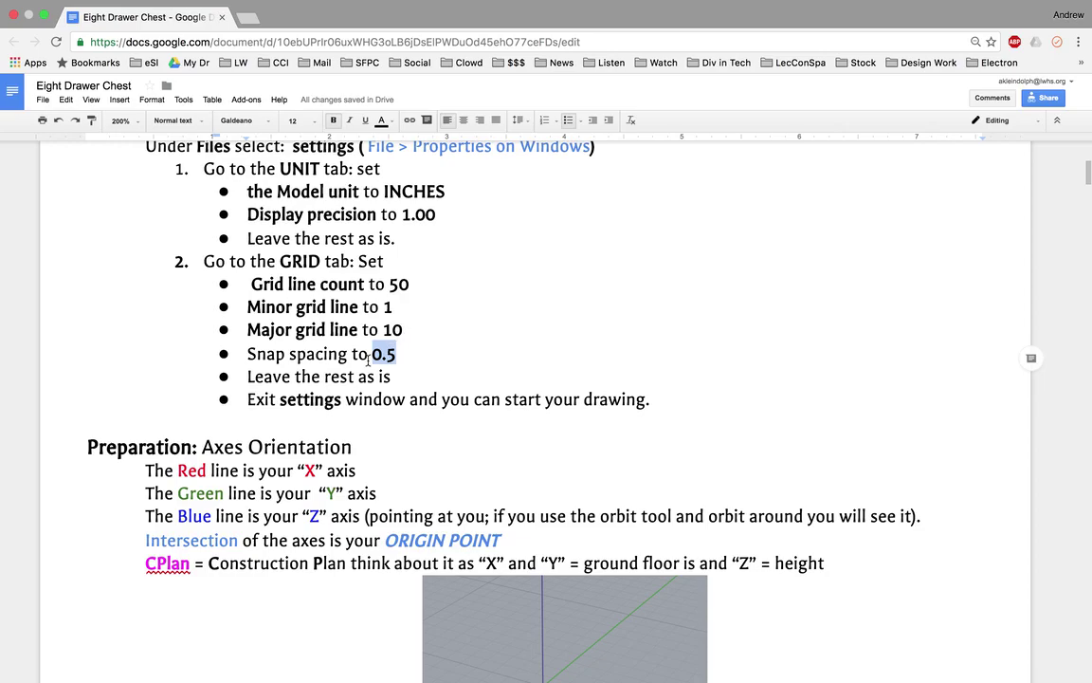
key(ctrl+Left)
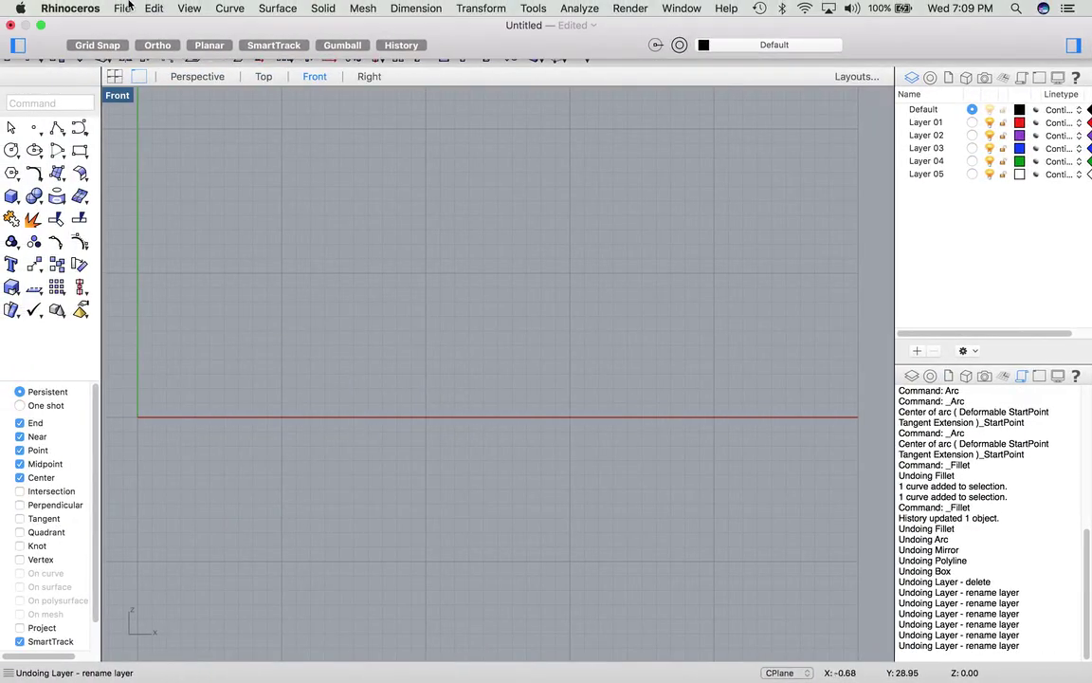
click(124, 7)
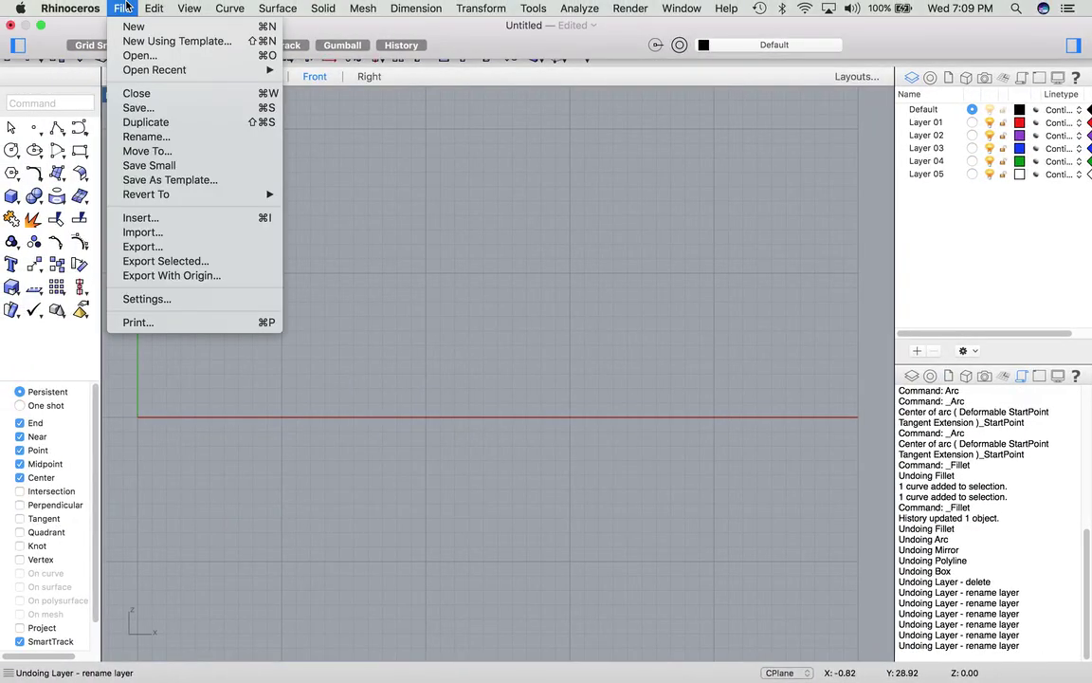
click(142, 299)
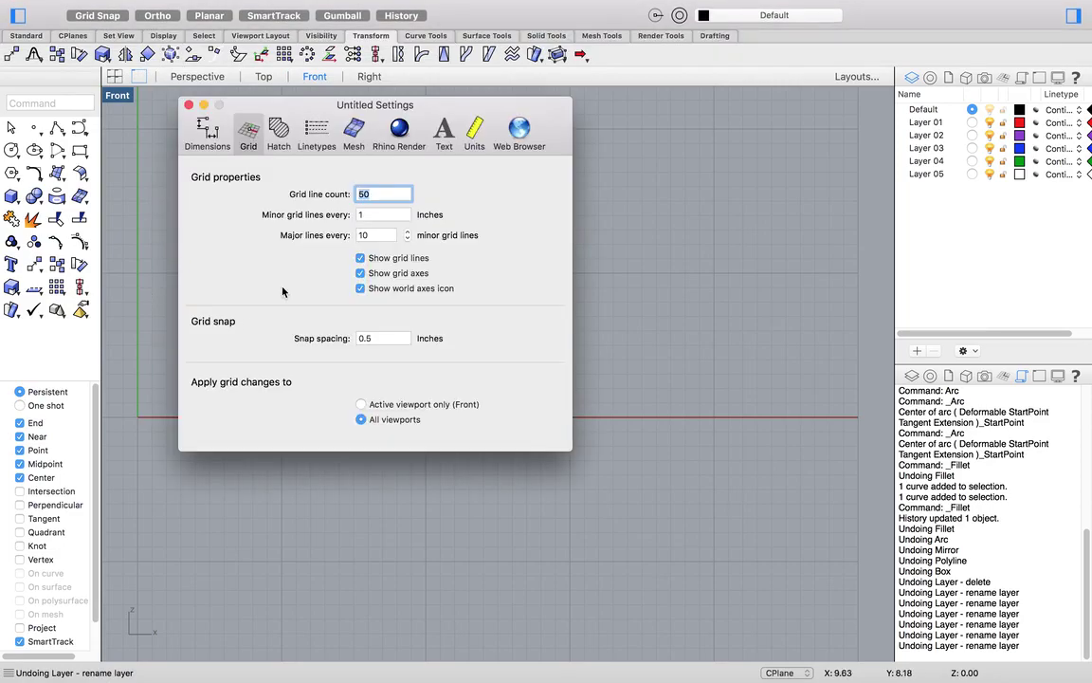
click(473, 134)
click(409, 213)
click(413, 217)
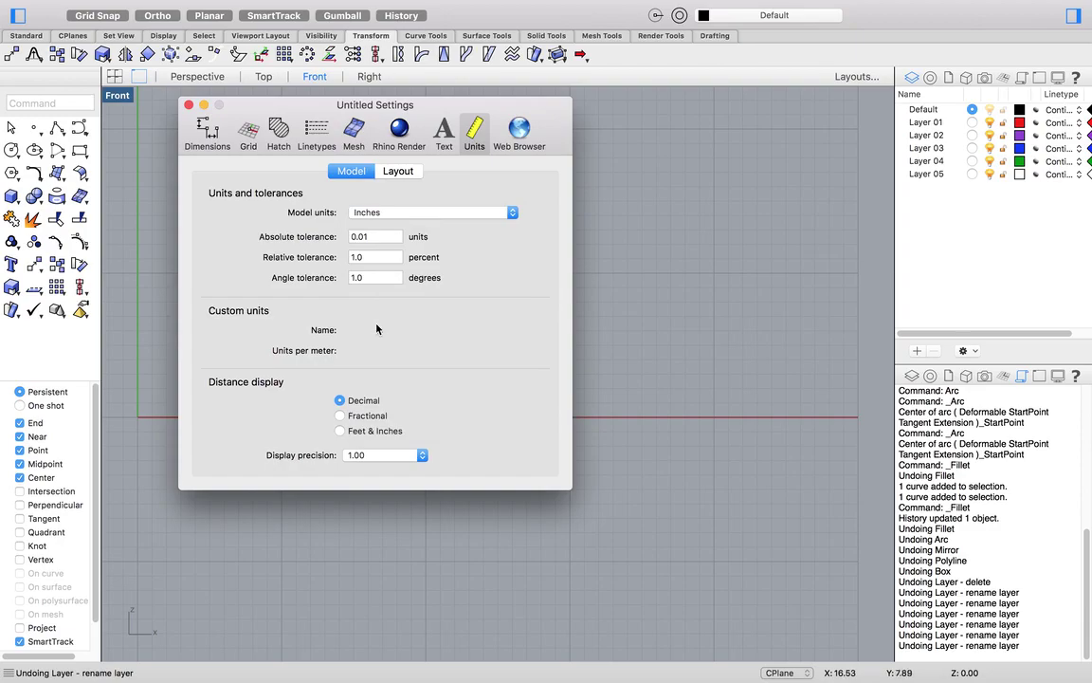
click(396, 455)
click(400, 460)
Set the grid to 50 lines, minor lines every 1 inch, major lines every 10, and snap spacing 0.5, then close the settings
click(248, 132)
click(376, 194)
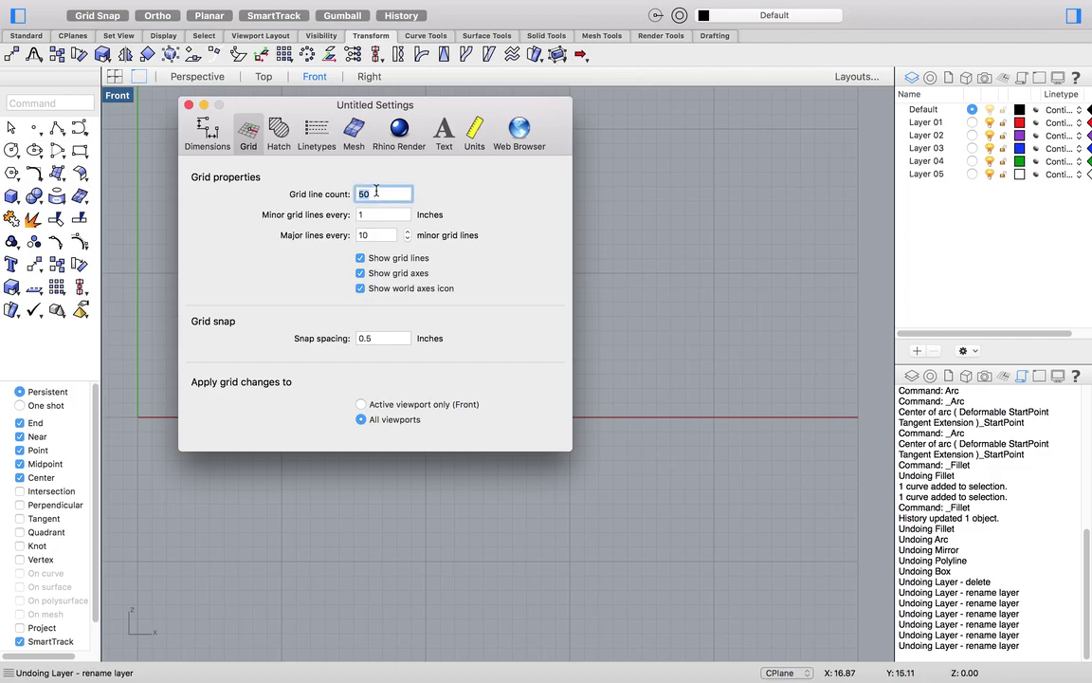
click(368, 214)
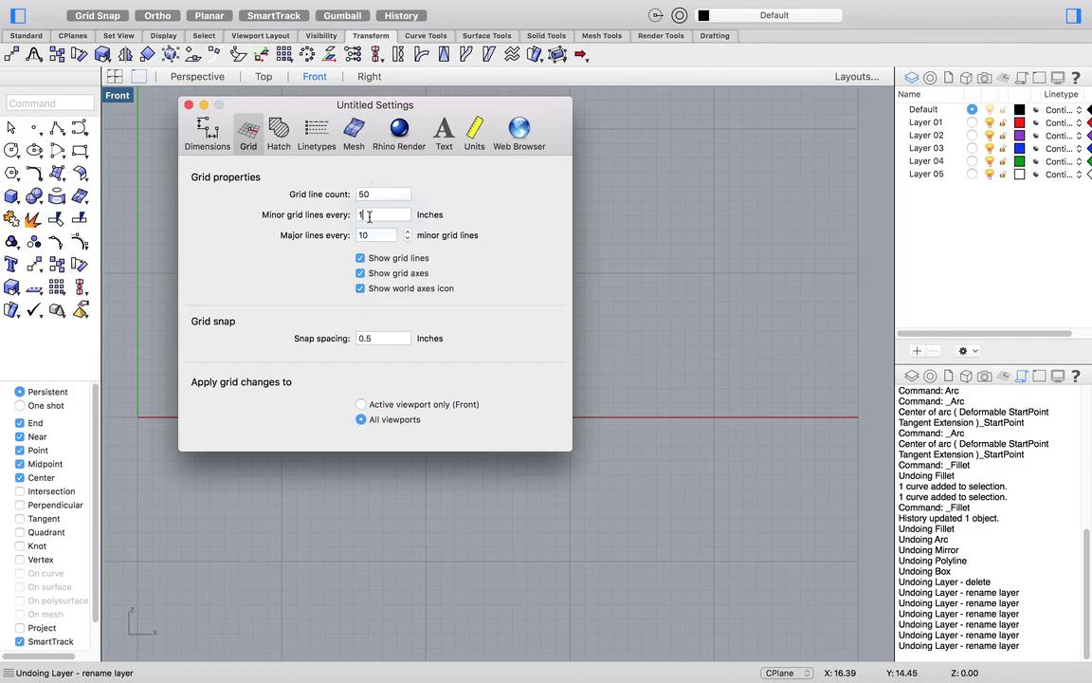
click(377, 235)
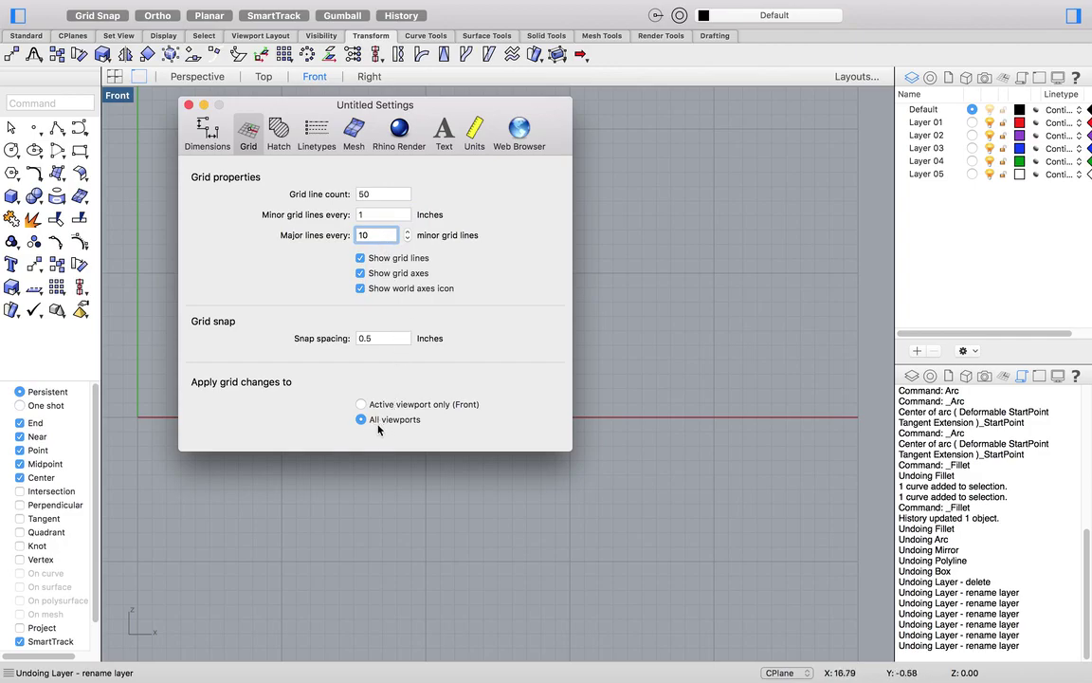
click(376, 338)
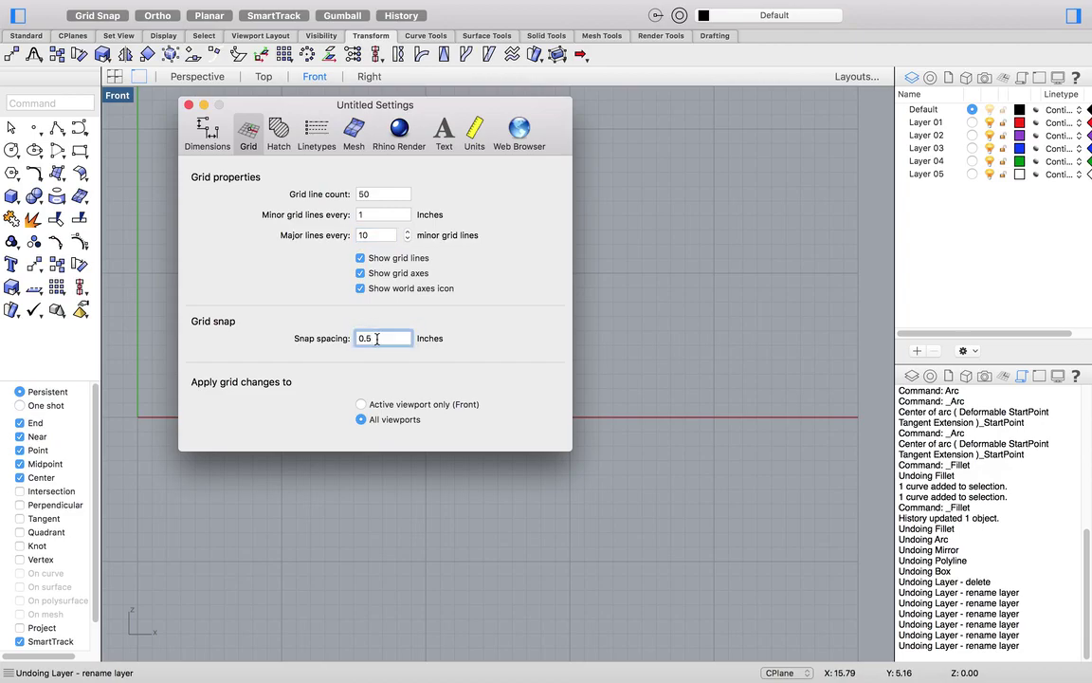
click(189, 105)
Read the tutorial document's axes orientation notes and check the Z axis option in Rhinoceros's display settings
key(super+Tab)
scroll(434, 376, down, 5)
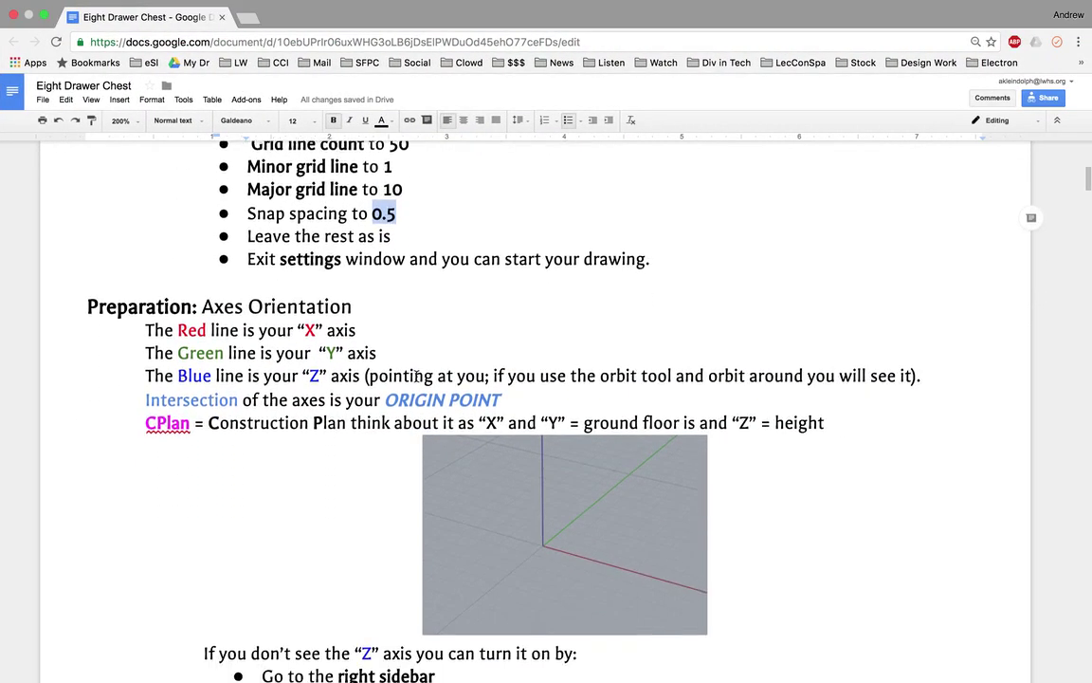
scroll(416, 377, down, 1)
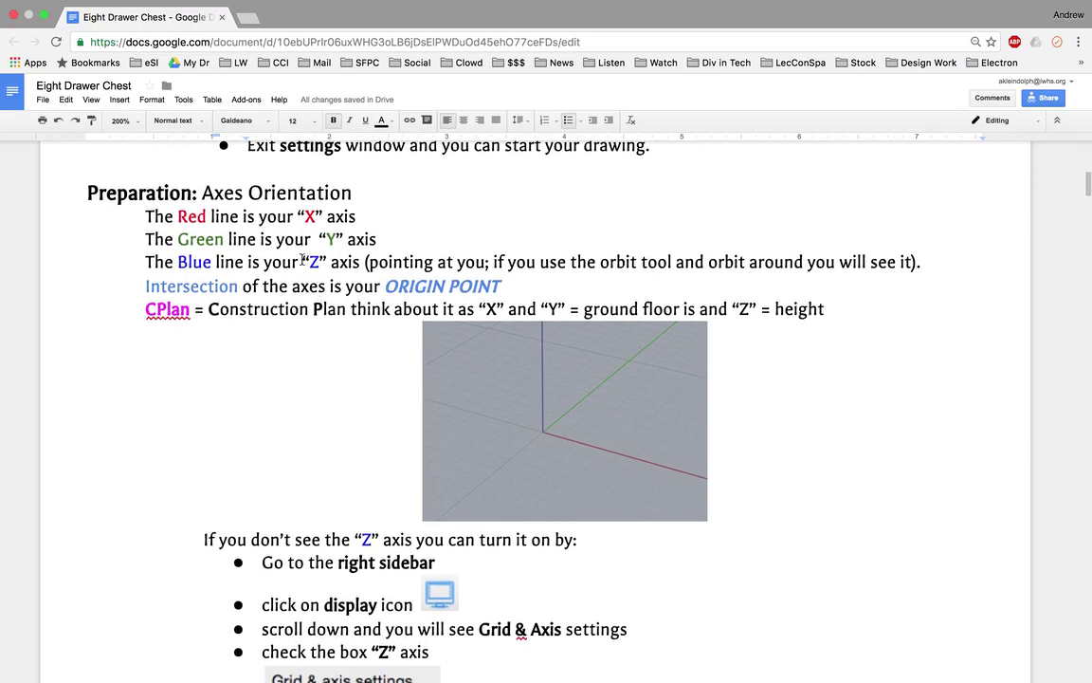
scroll(313, 377, down, 3)
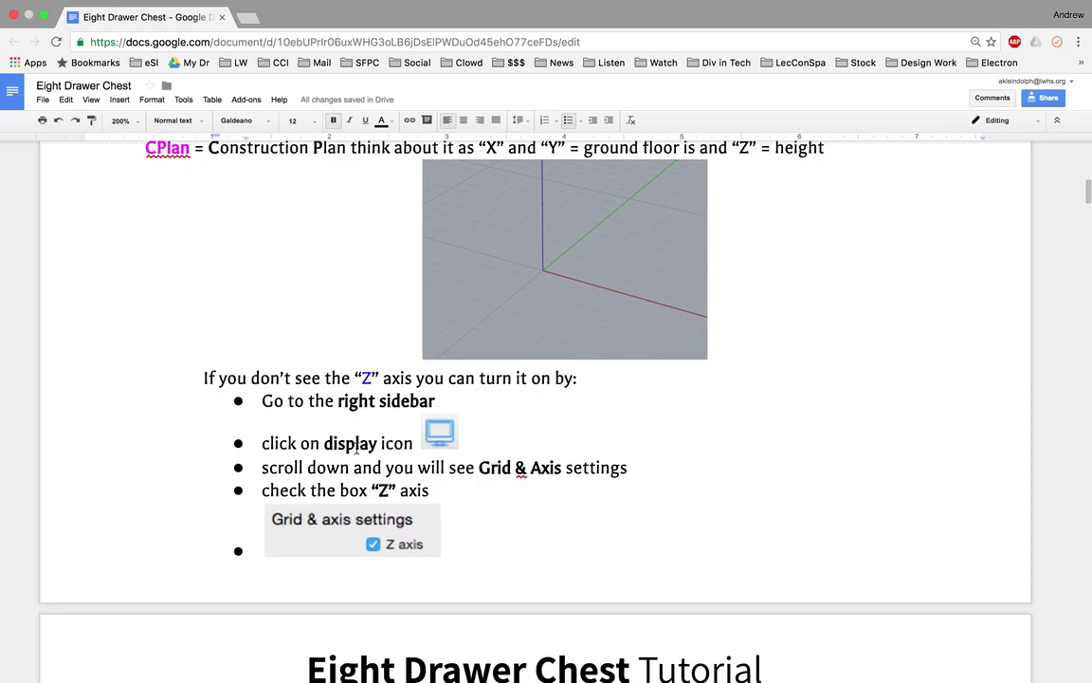
key(ctrl+Left)
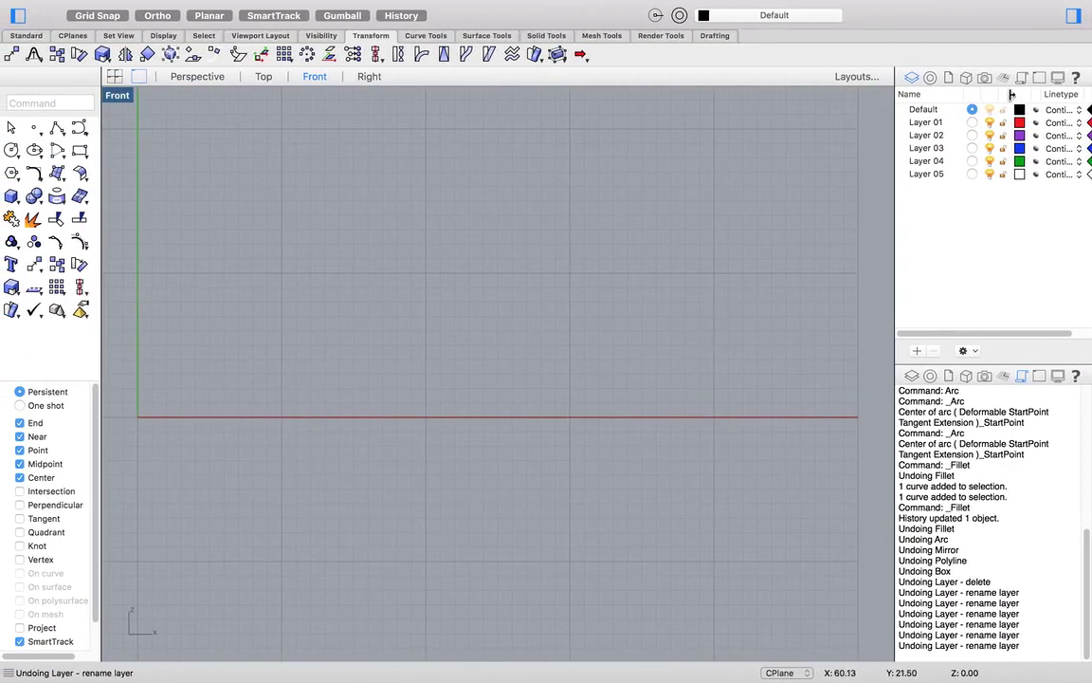
click(1057, 77)
scroll(1024, 269, down, 5)
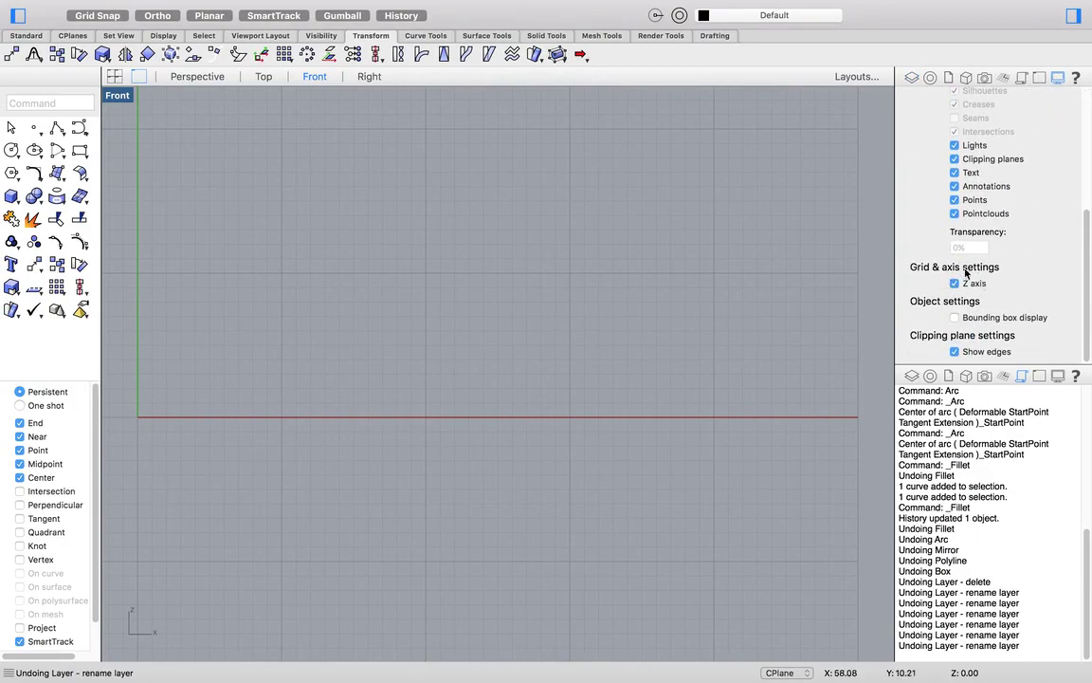
Following Step 1 of the tutorial document, rename Layer 01 as base and Layer 02 as drawer box in Rhinoceros
key(ctrl+Right)
scroll(640, 546, down, 3)
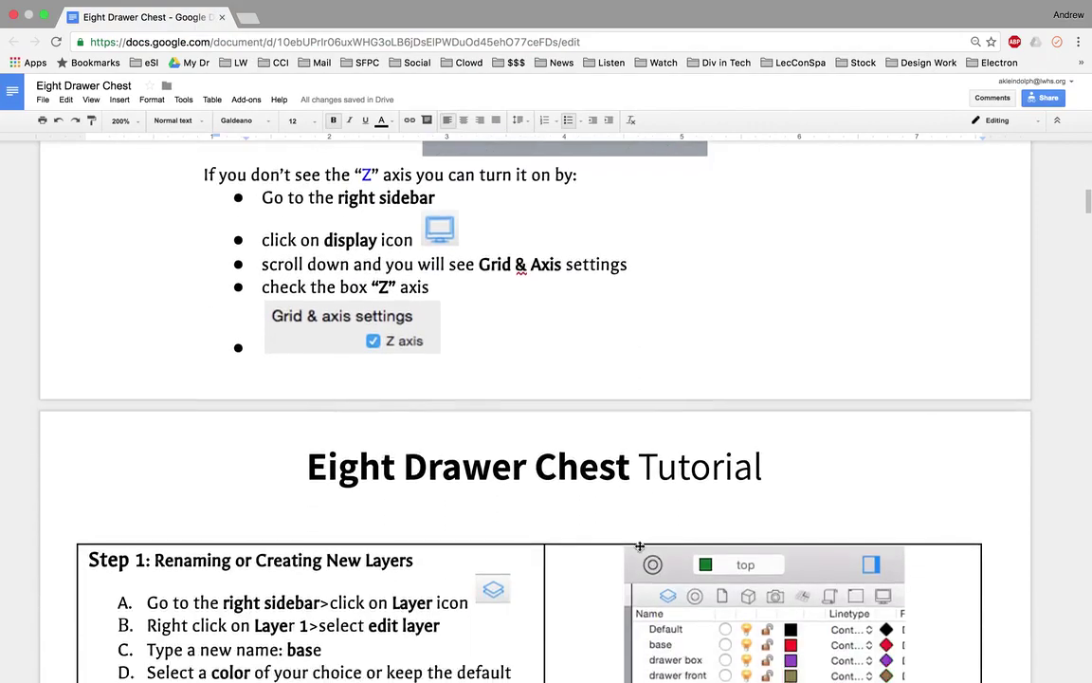
scroll(640, 546, down, 5)
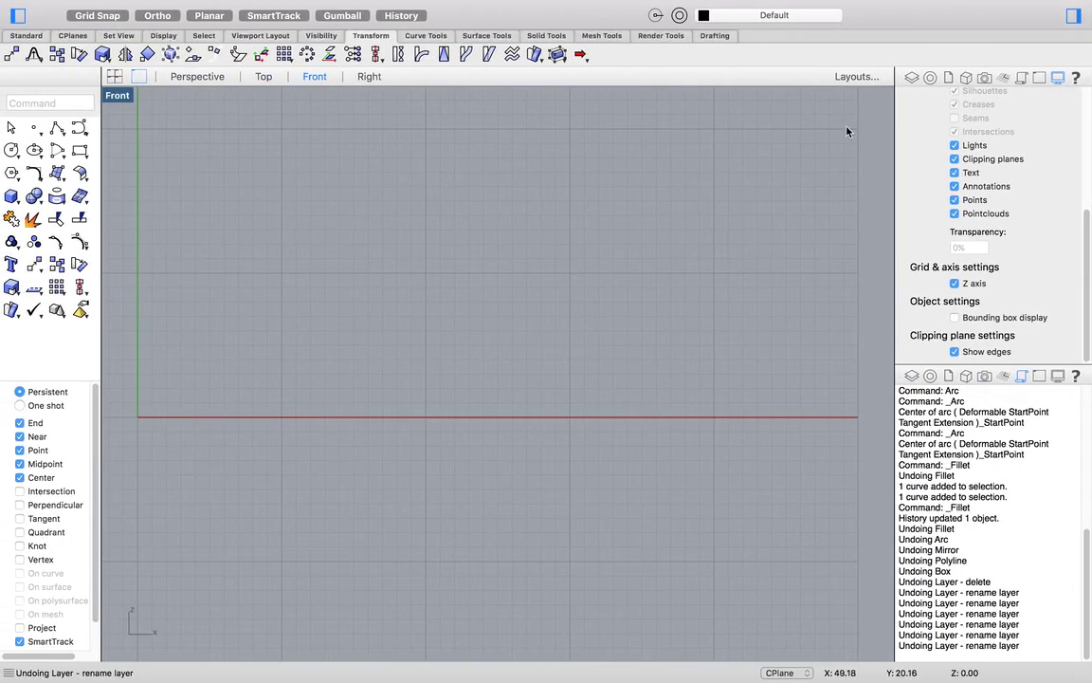
click(911, 78)
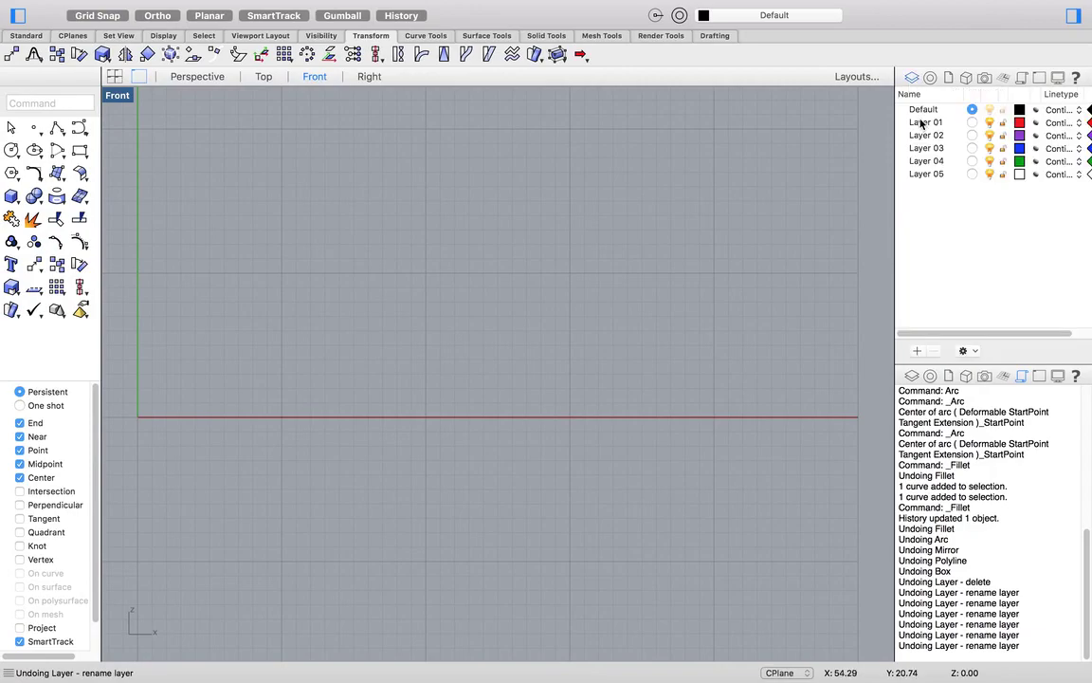
double_click(924, 125)
text(base)
key(Return)
double_click(925, 135)
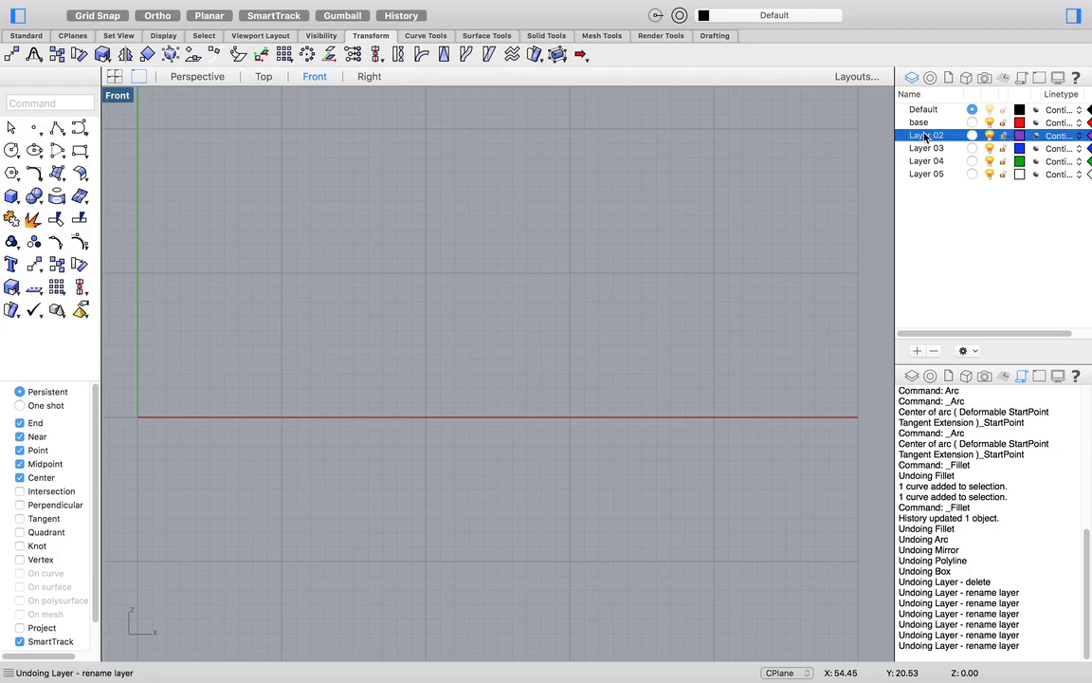
text(draw)
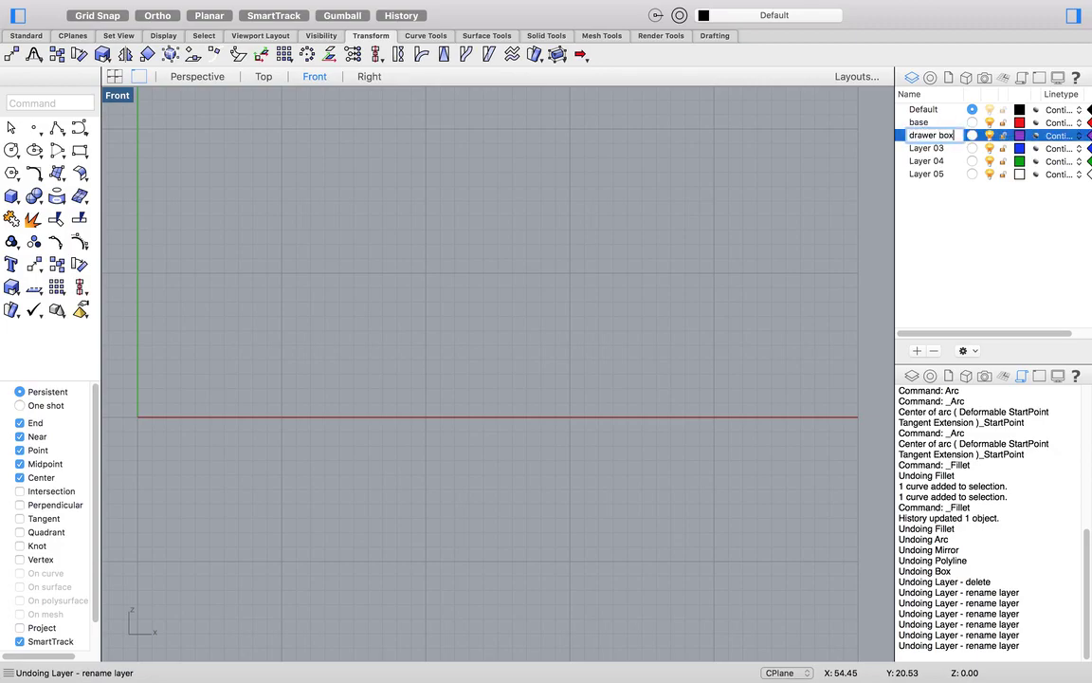
key(Return)
Rename Layer 03 as drawer front and Layer 04 as top
double_click(926, 148)
text(d)
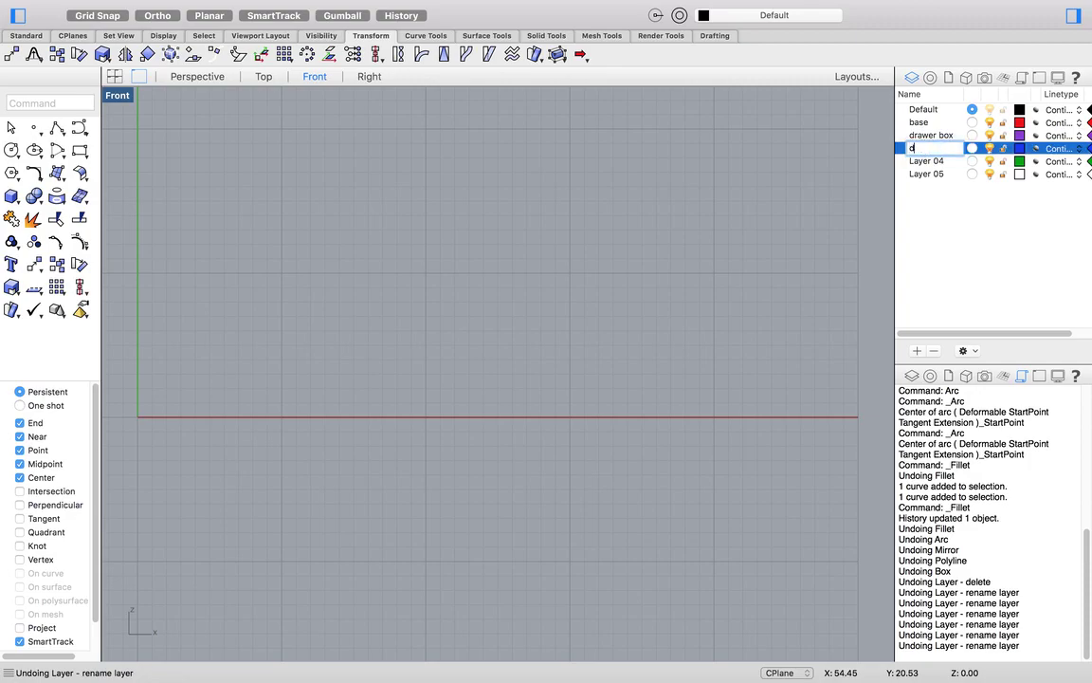
text(rawer front)
key(Return)
click(928, 162)
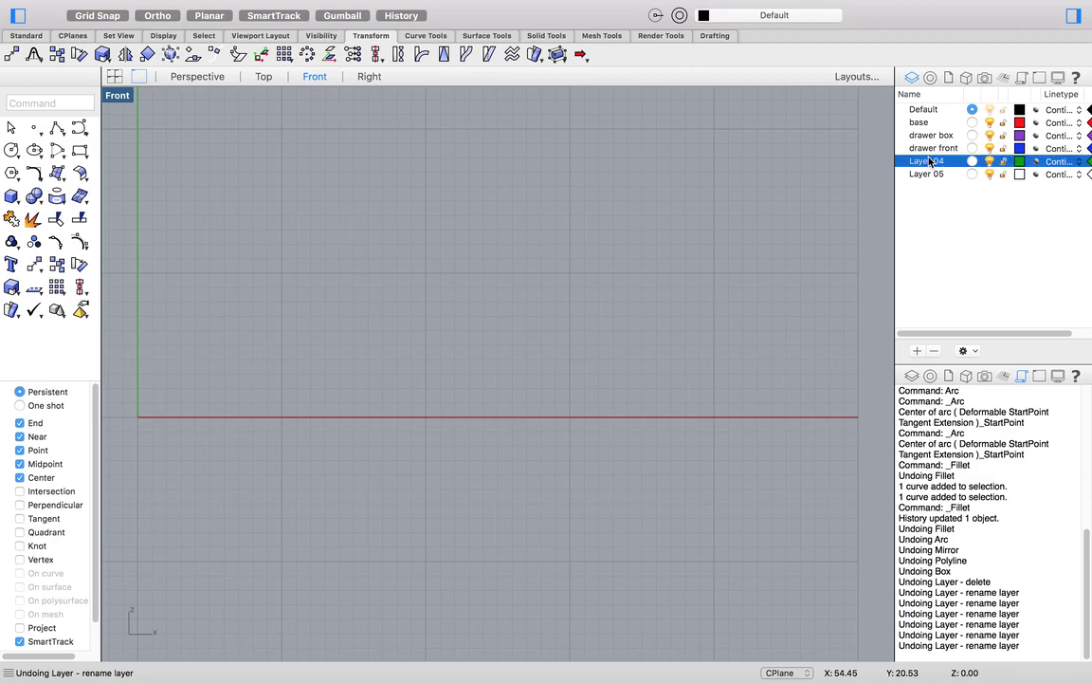
text(top)
key(Return)
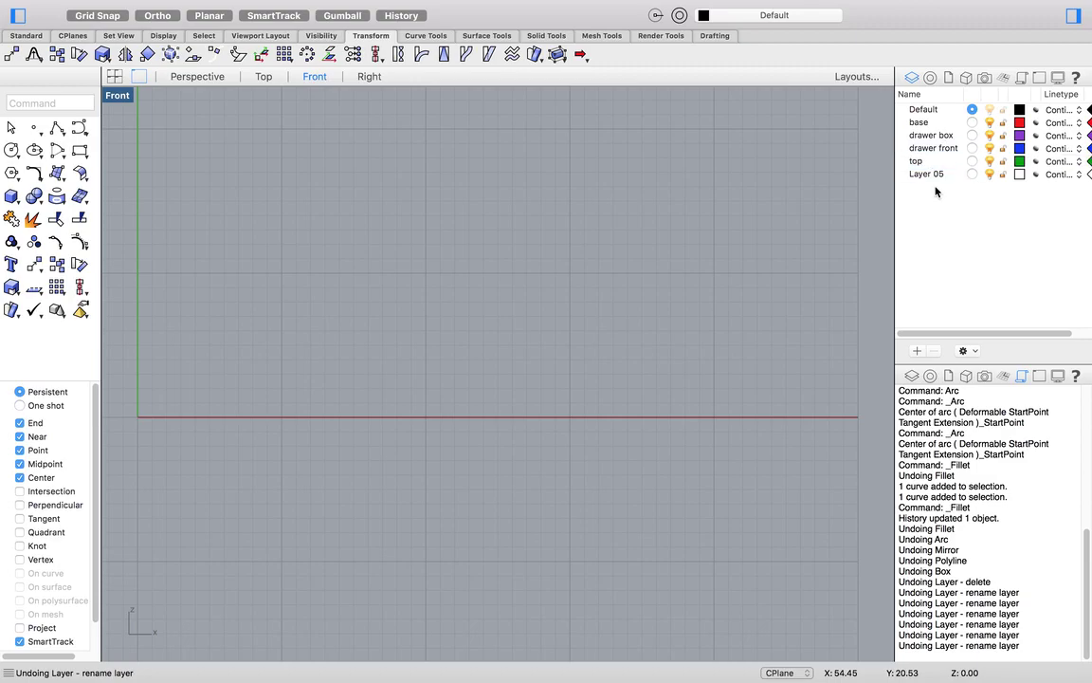
Delete the unused Layer 05 from the layer list
click(936, 177)
right_click(934, 178)
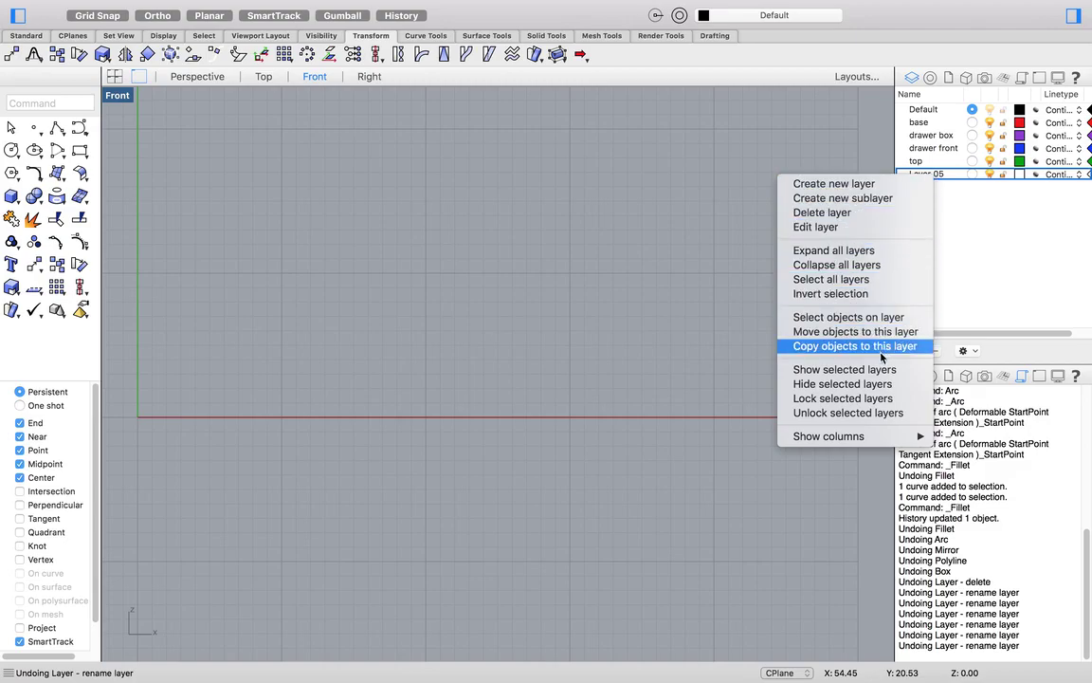
click(851, 214)
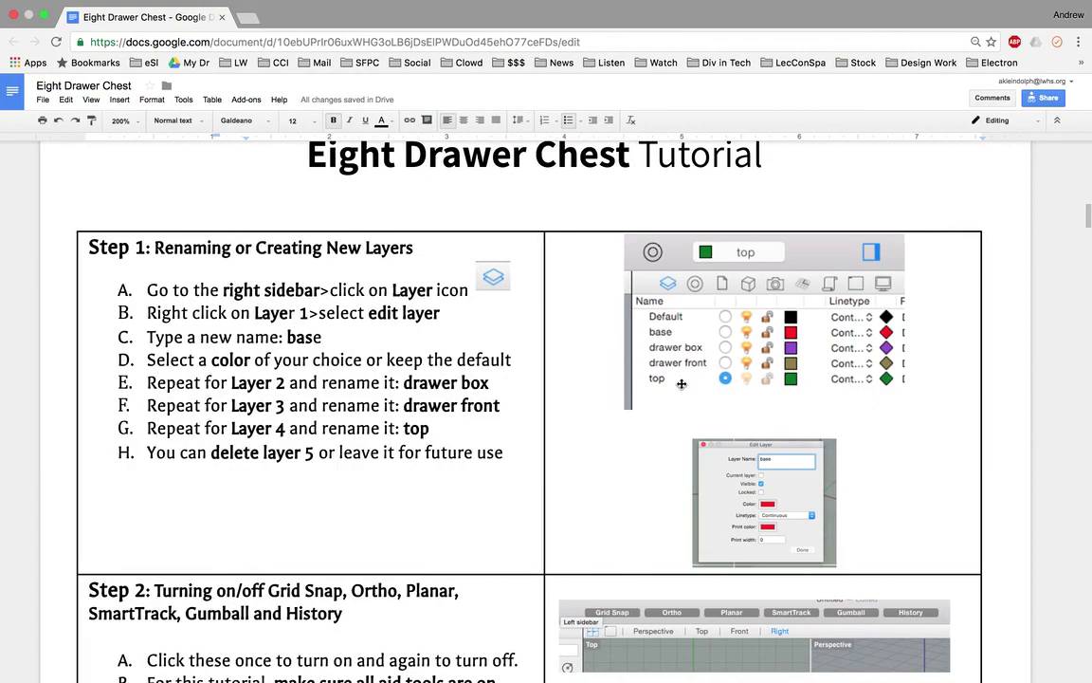
Compare the modelling aids and object snaps in Rhinoceros with Steps 2 and 3 of the tutorial document
scroll(407, 508, down, 3)
scroll(407, 507, down, 4)
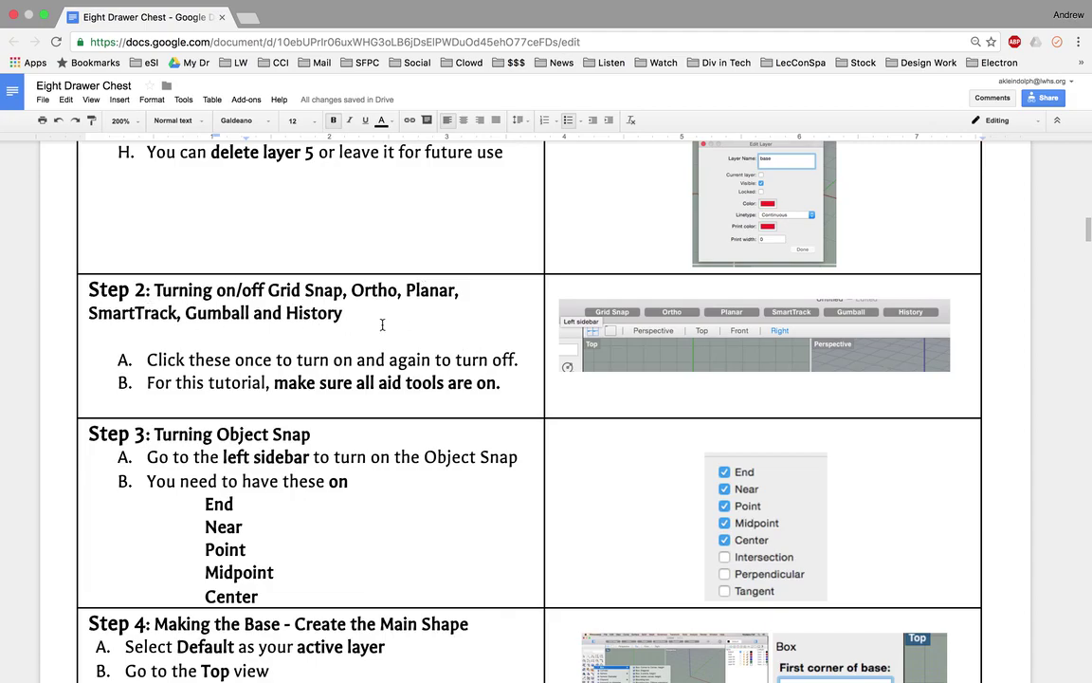
key(ctrl+Left)
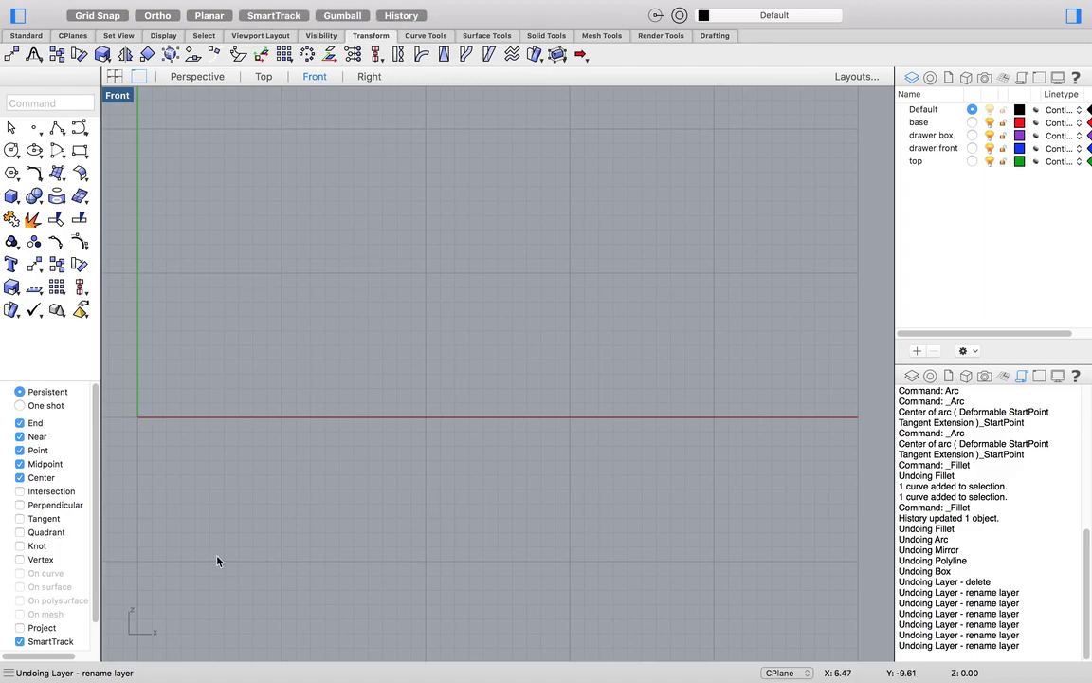
key(ctrl+Right)
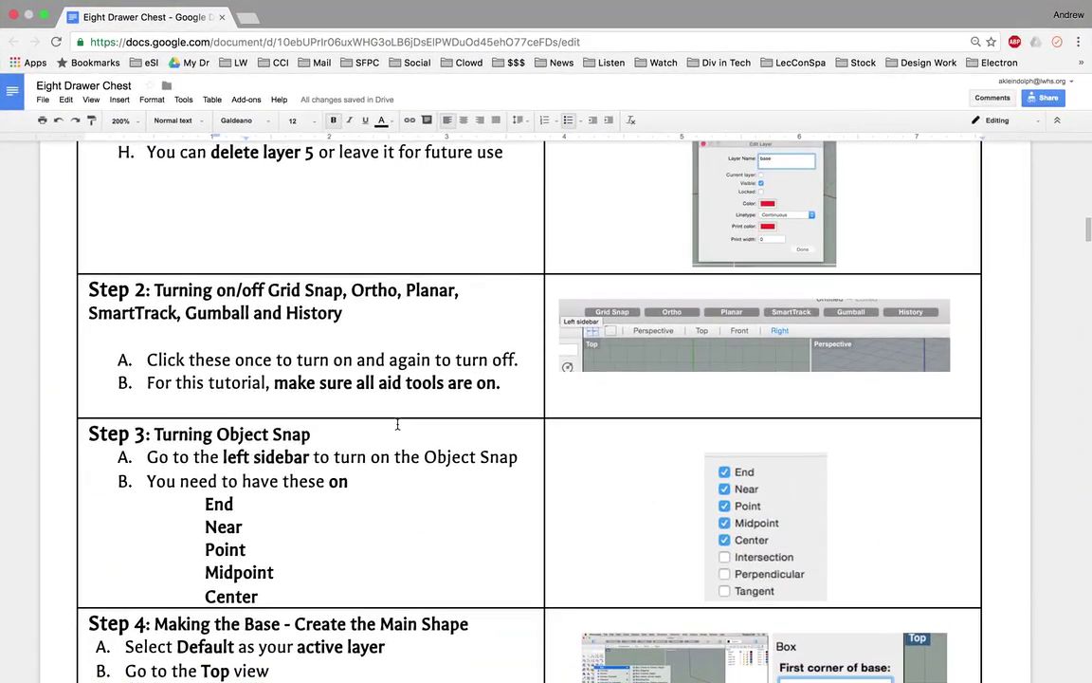
scroll(397, 424, down, 5)
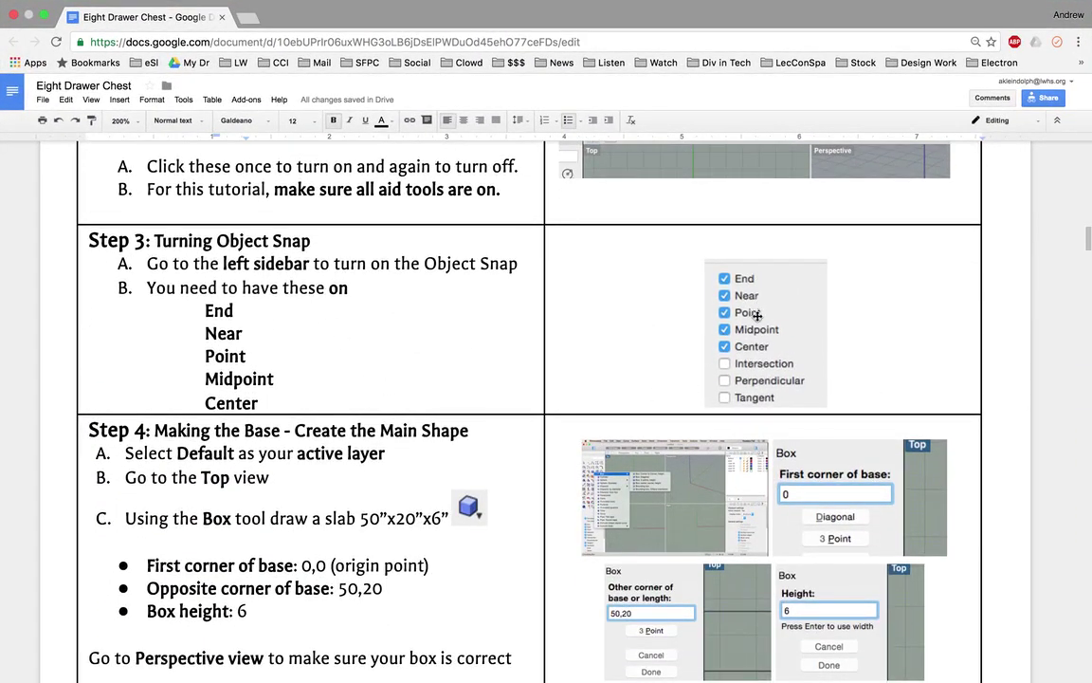
key(ctrl+Left)
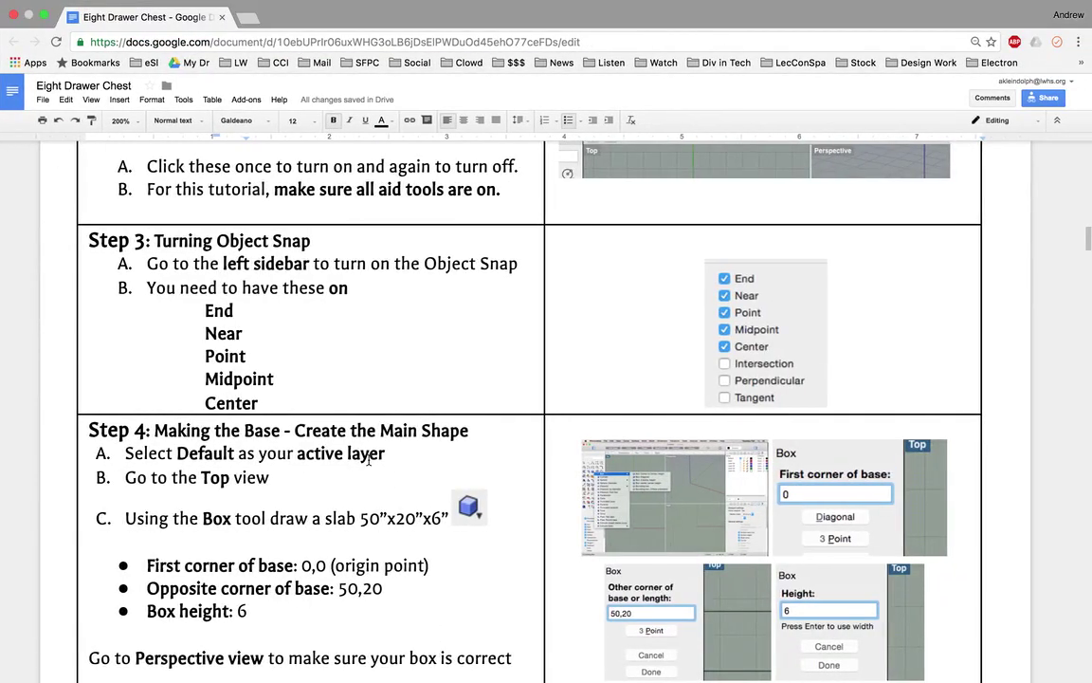
Following Step 4 of the tutorial document, create a box in the Top view of Rhinoceros from 0,0 to 50,20 with height 6
scroll(369, 459, down, 3)
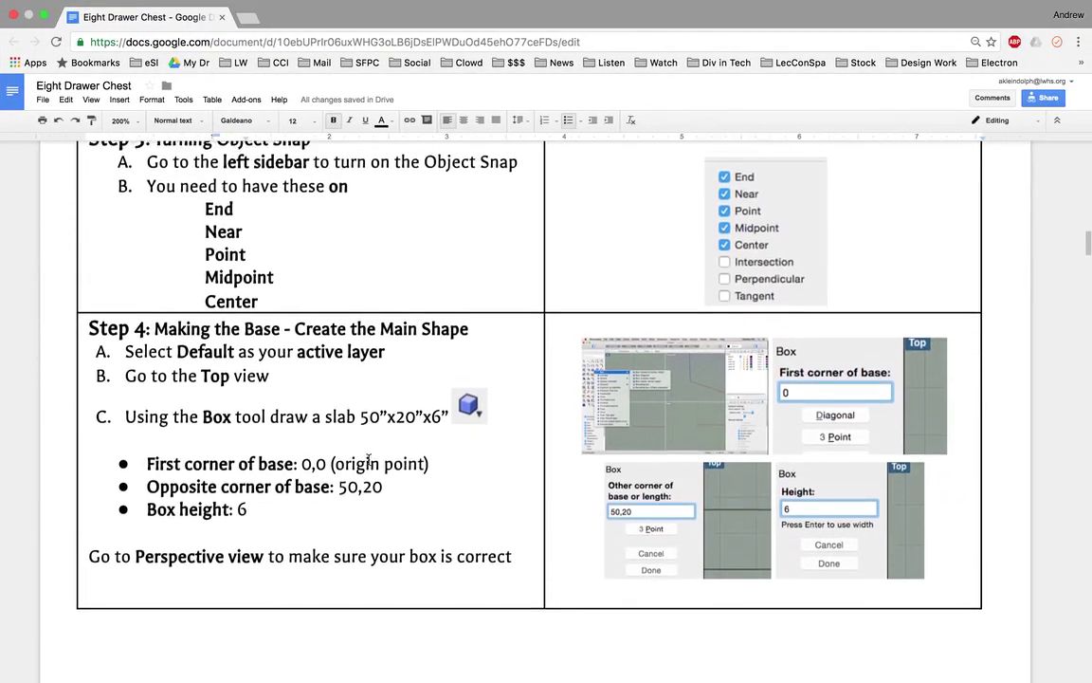
scroll(369, 459, down, 1)
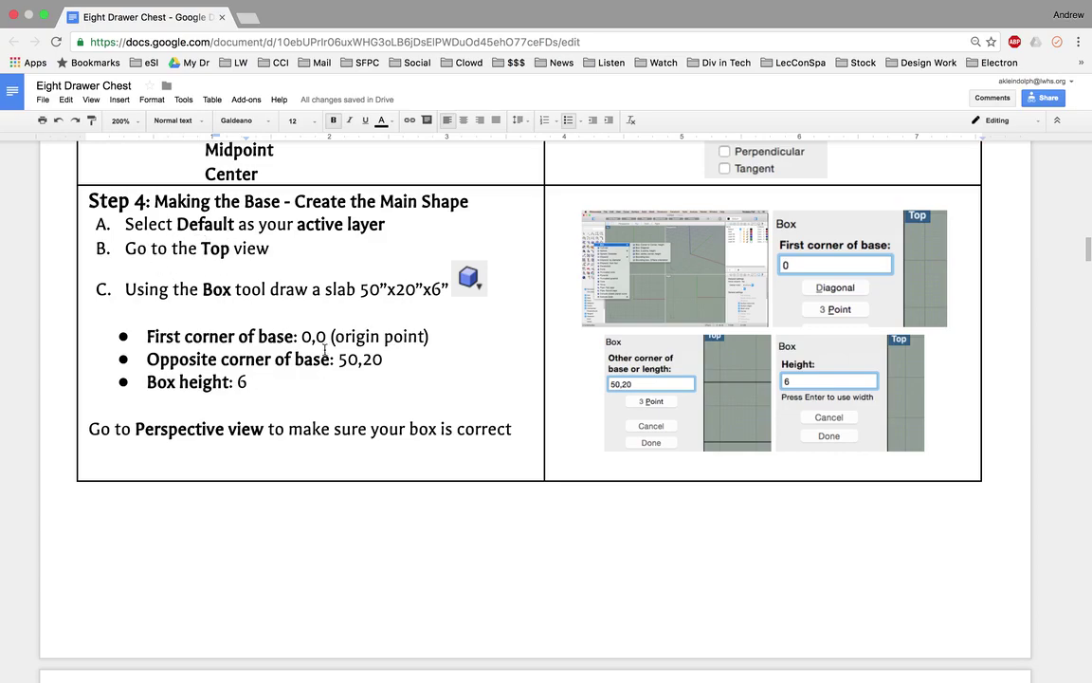
drag(302, 336, 382, 357)
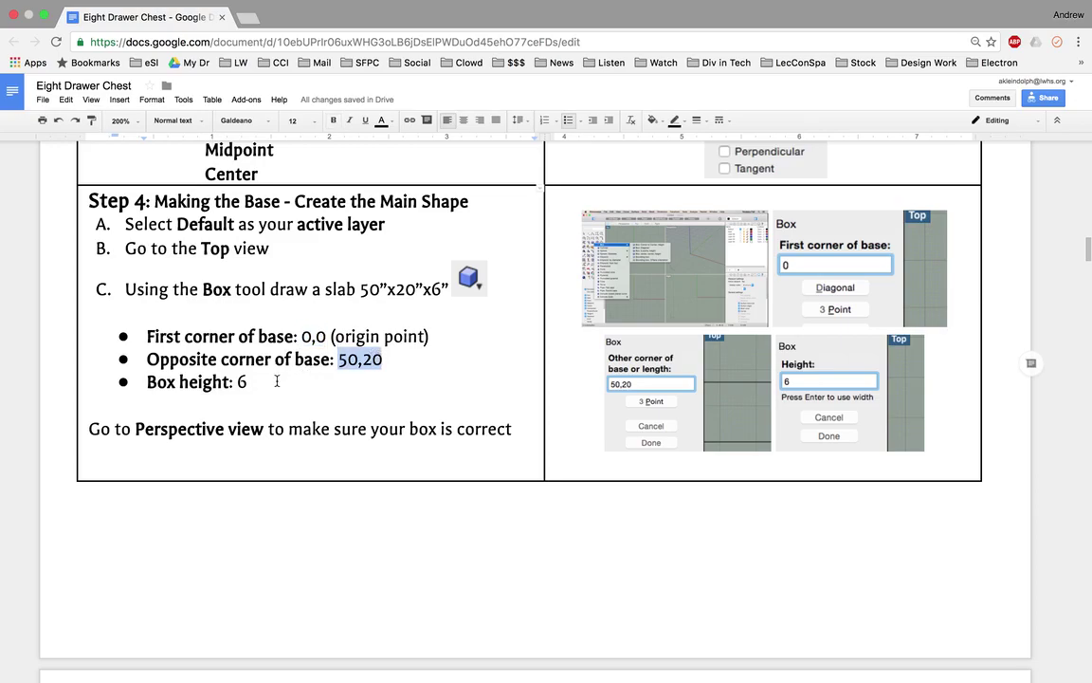
drag(250, 383, 238, 383)
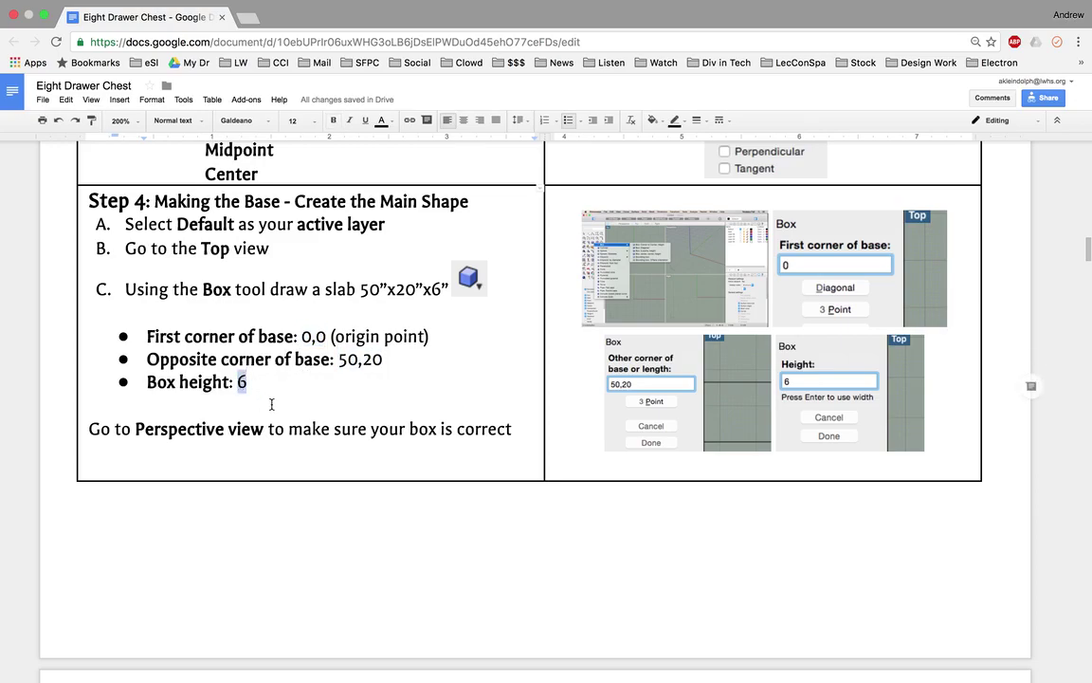
key(ctrl+Left)
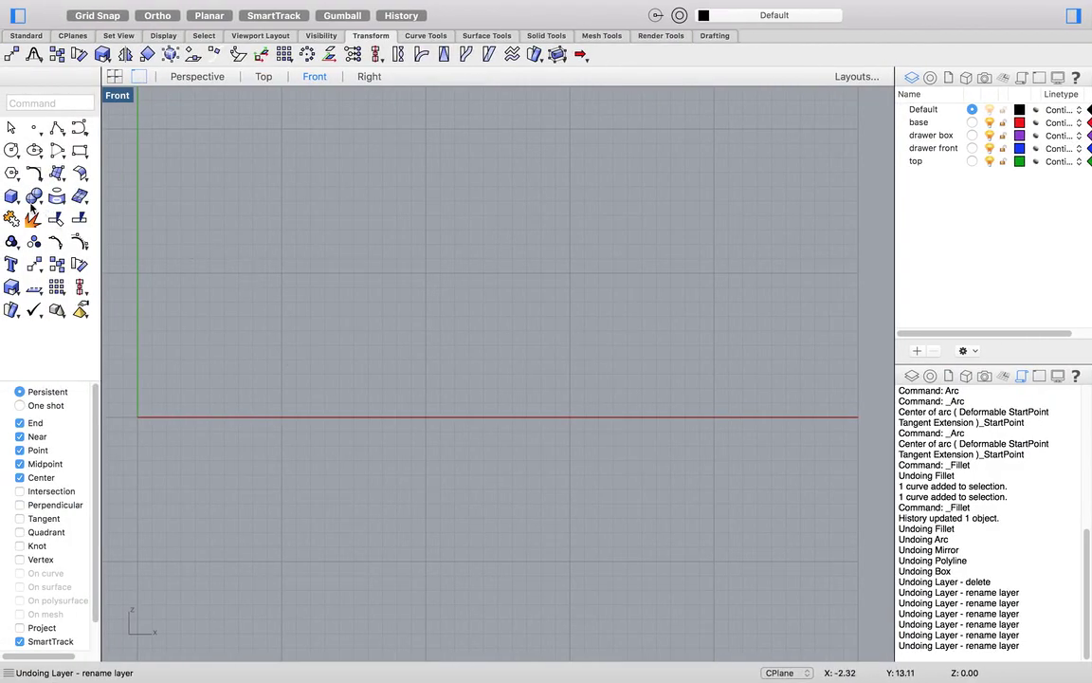
click(11, 194)
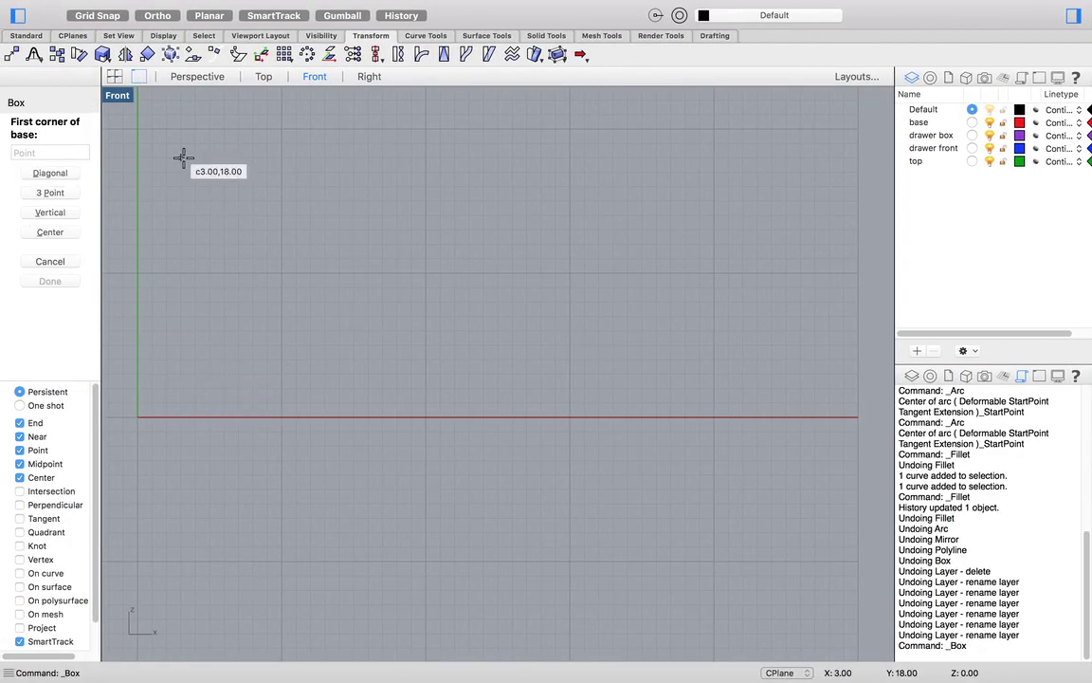
click(264, 76)
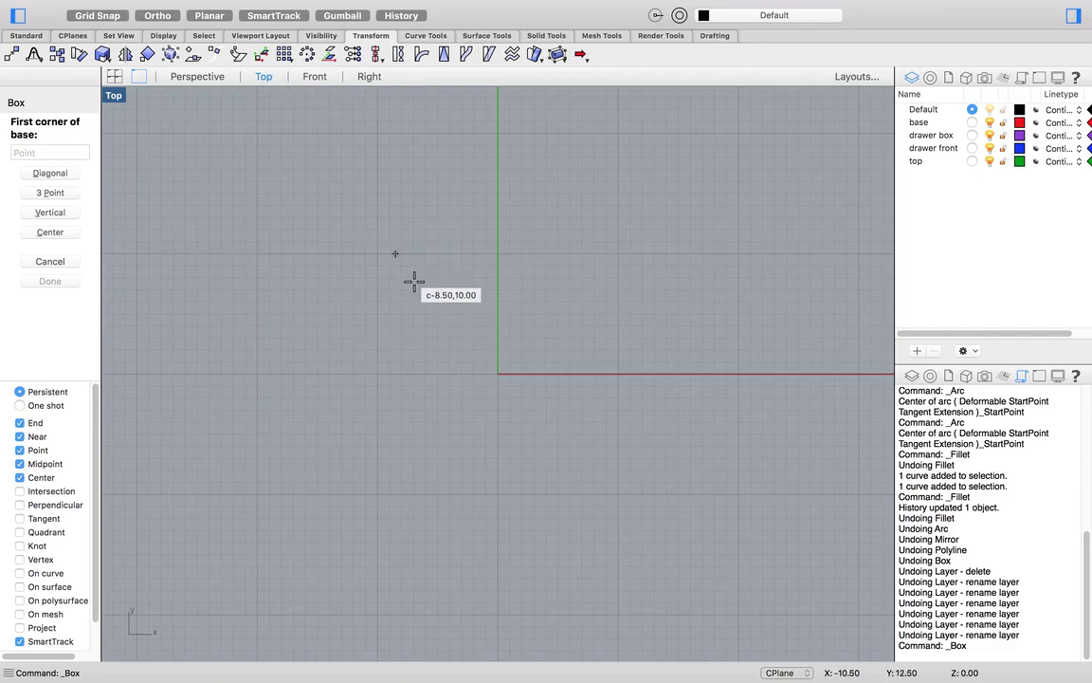
text(0,)
key(Return)
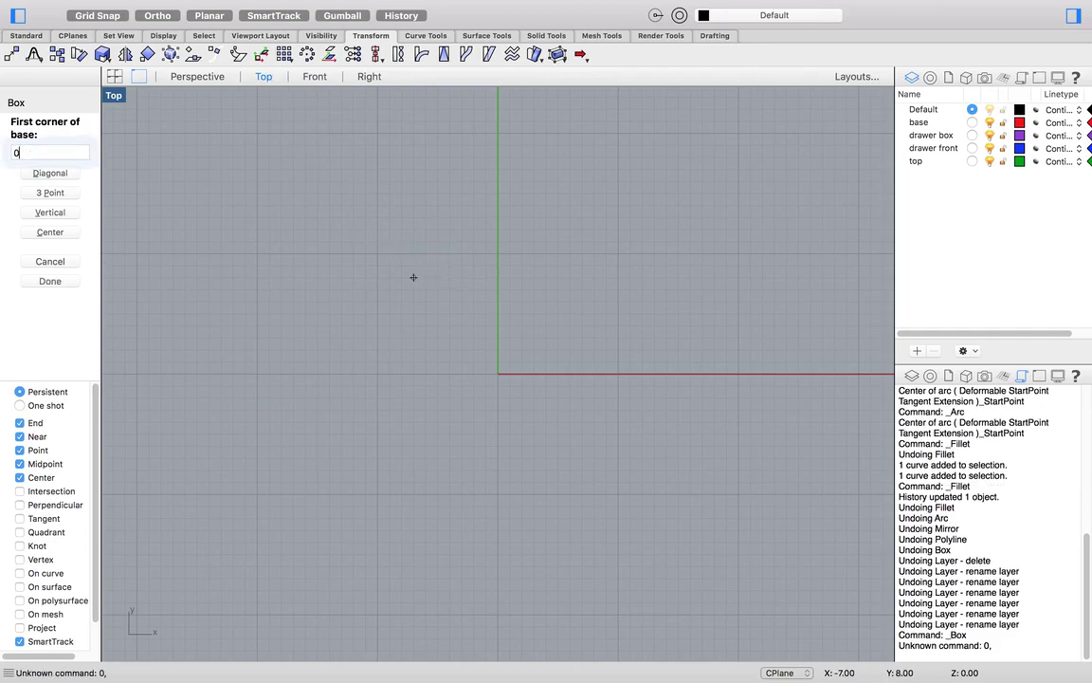
text(0)
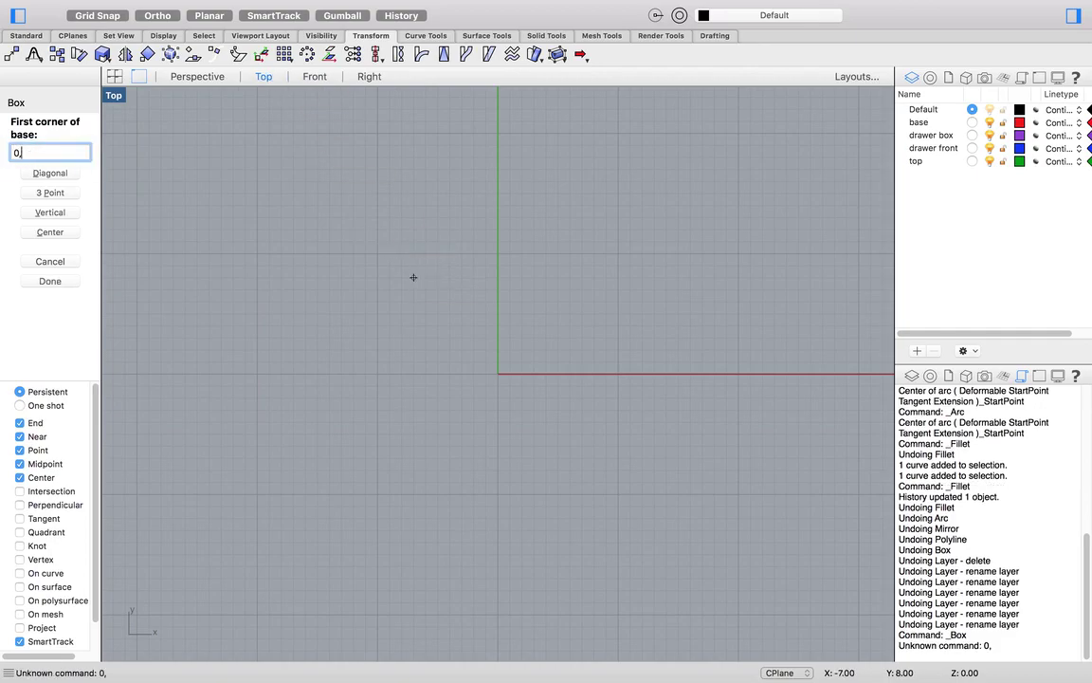
text(,0)
key(Return)
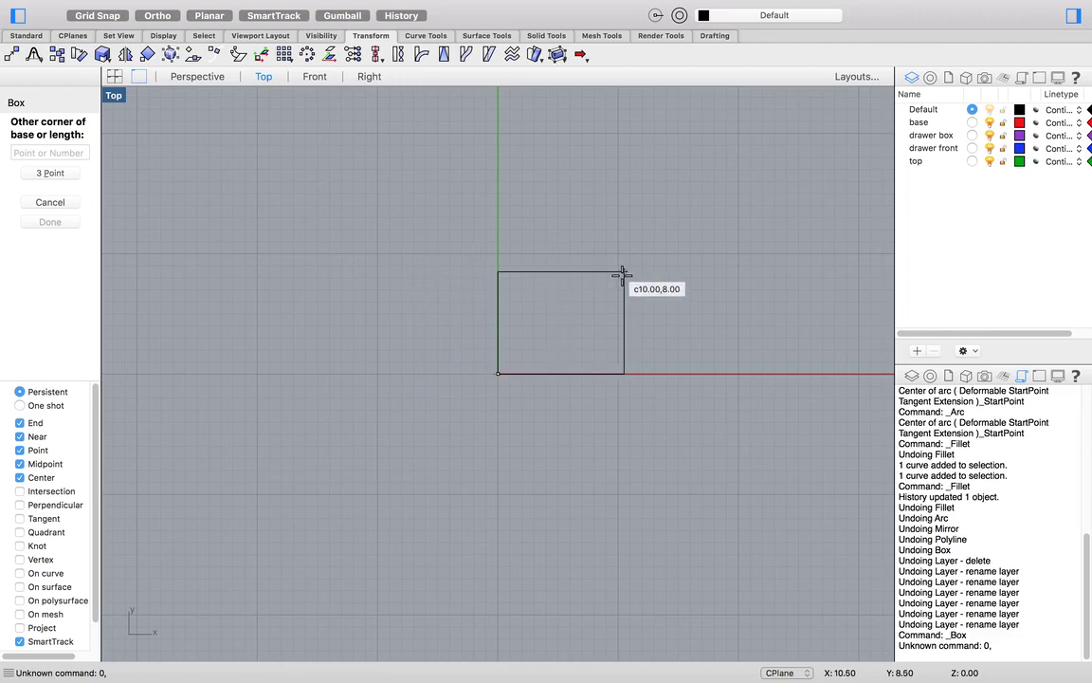
text(50,20)
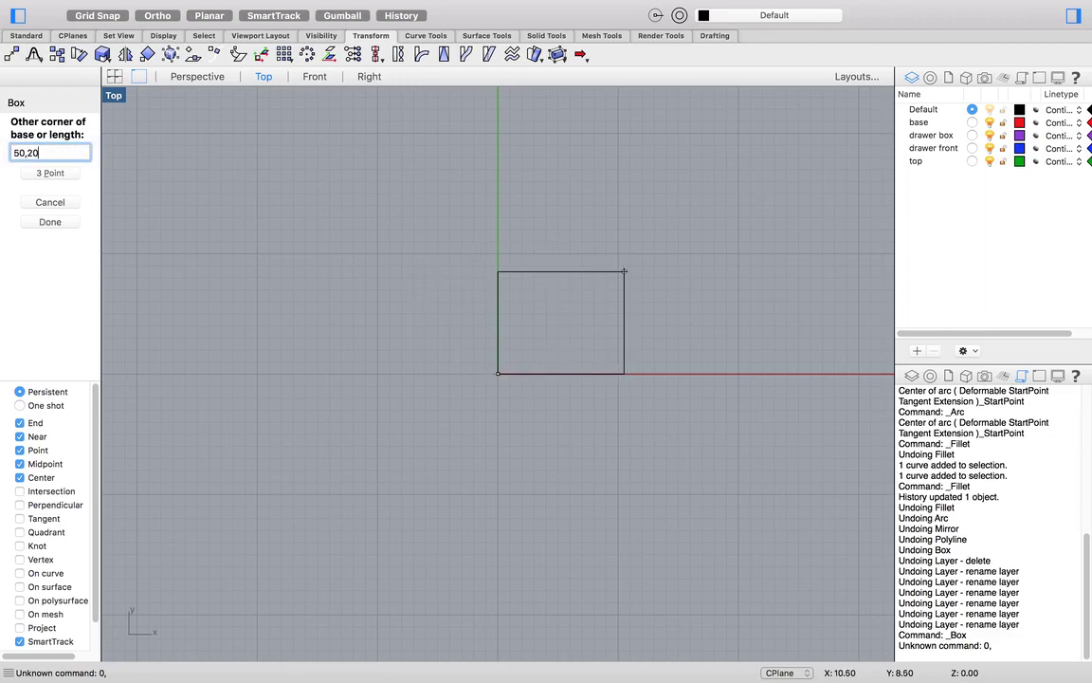
key(Return)
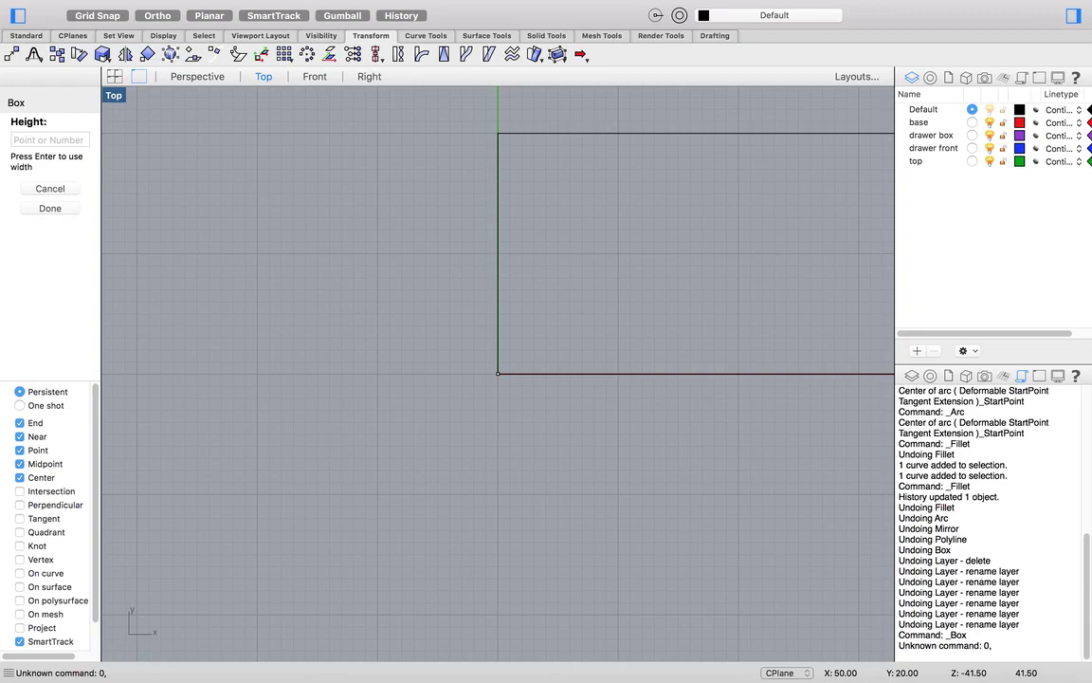
key(Return)
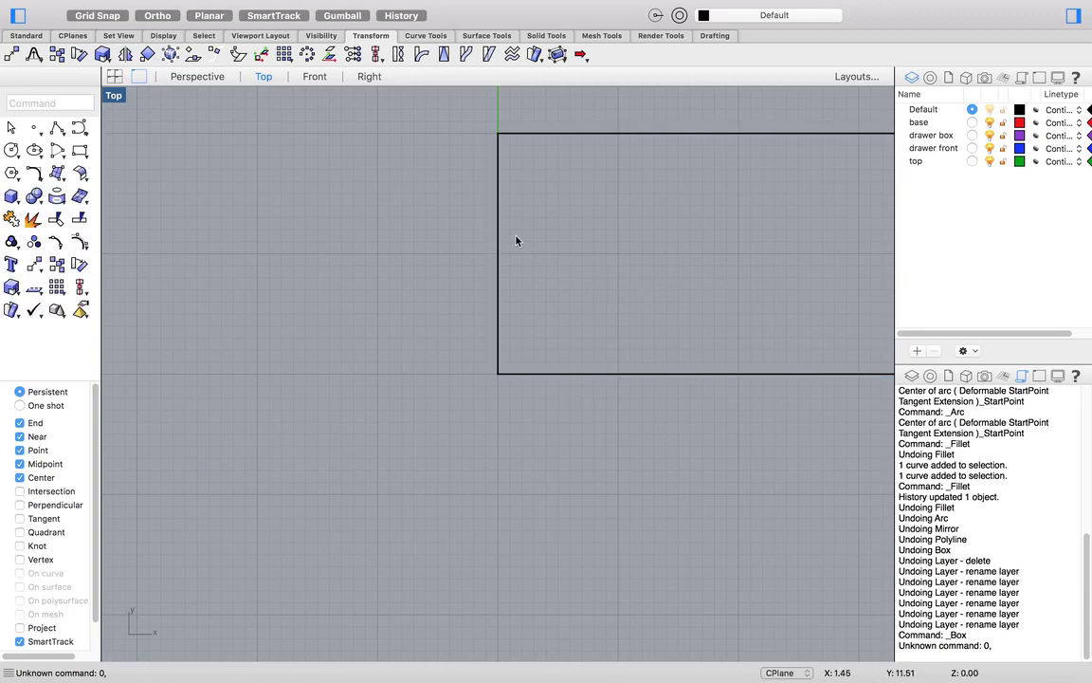
Inspect the whole slab in the Top view and in the Perspective view
scroll(465, 265, right, 10)
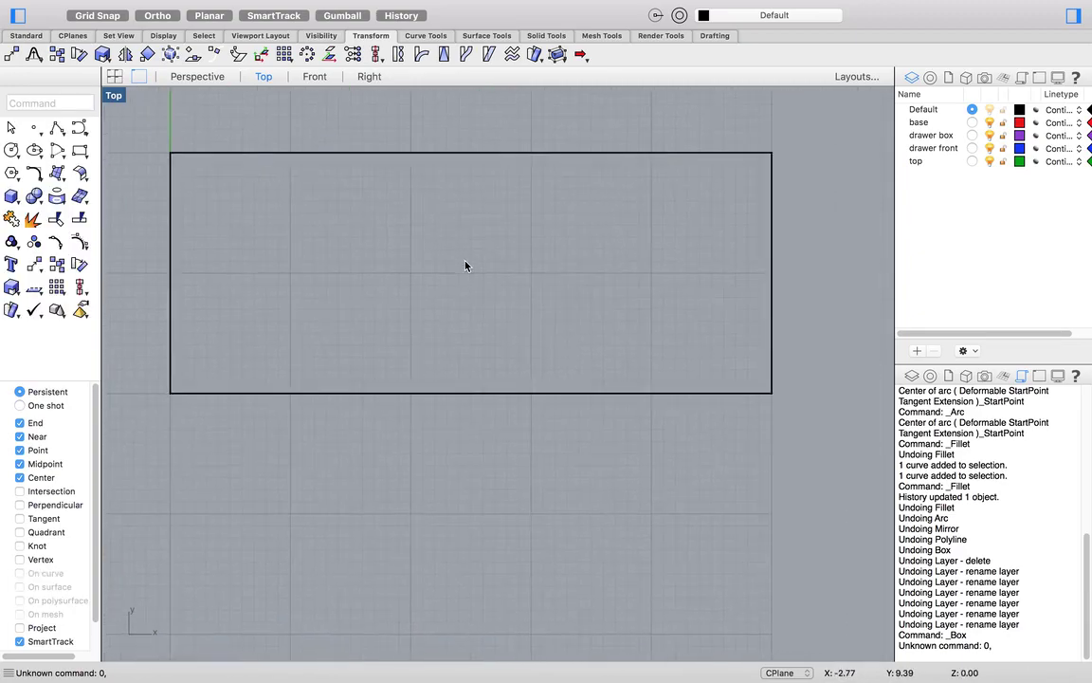
click(203, 77)
scroll(400, 343, down, 3)
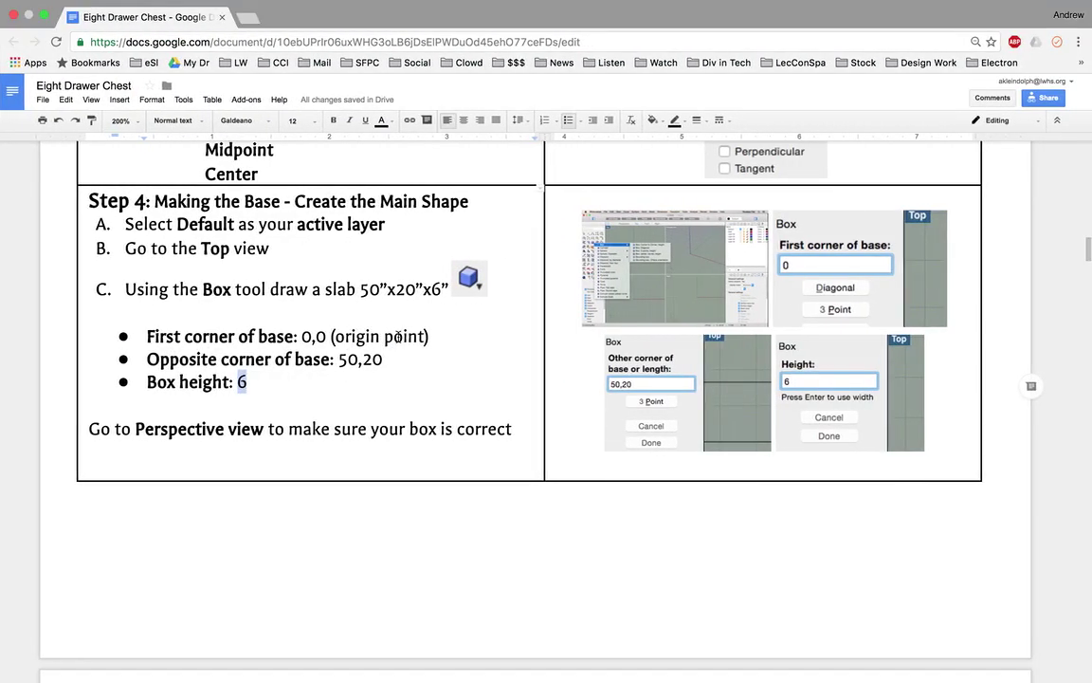
Following Step 5 of the tutorial document, draw a polyline from 3,-4 to 3,3 in the Front view of Rhinoceros as the cutting line
scroll(394, 337, down, 5)
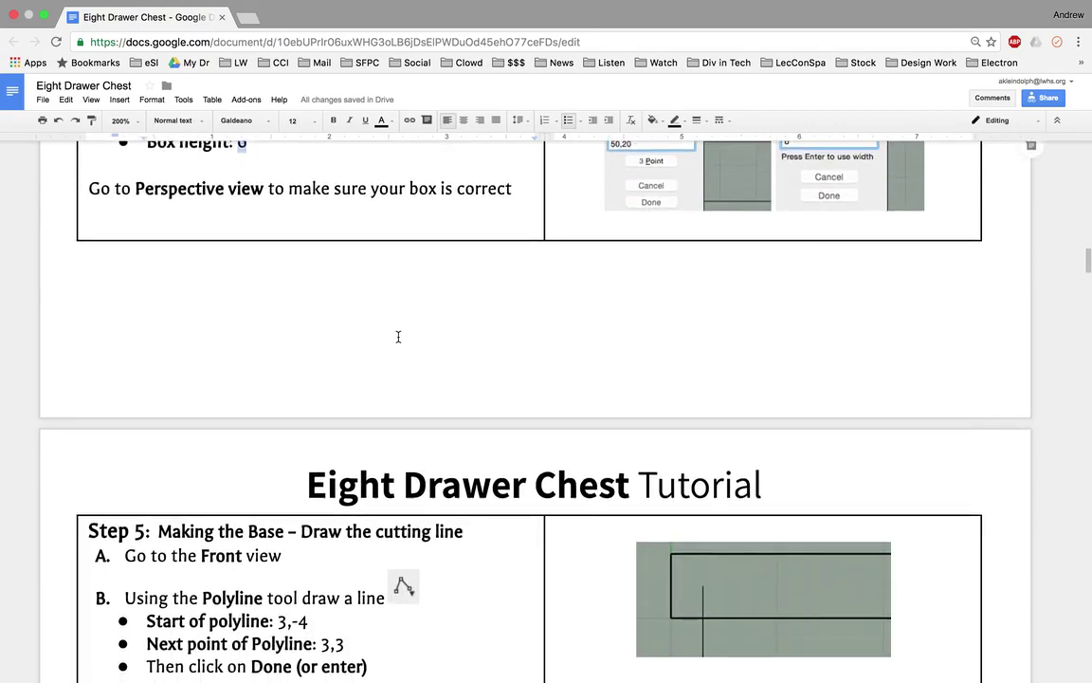
scroll(398, 337, down, 3)
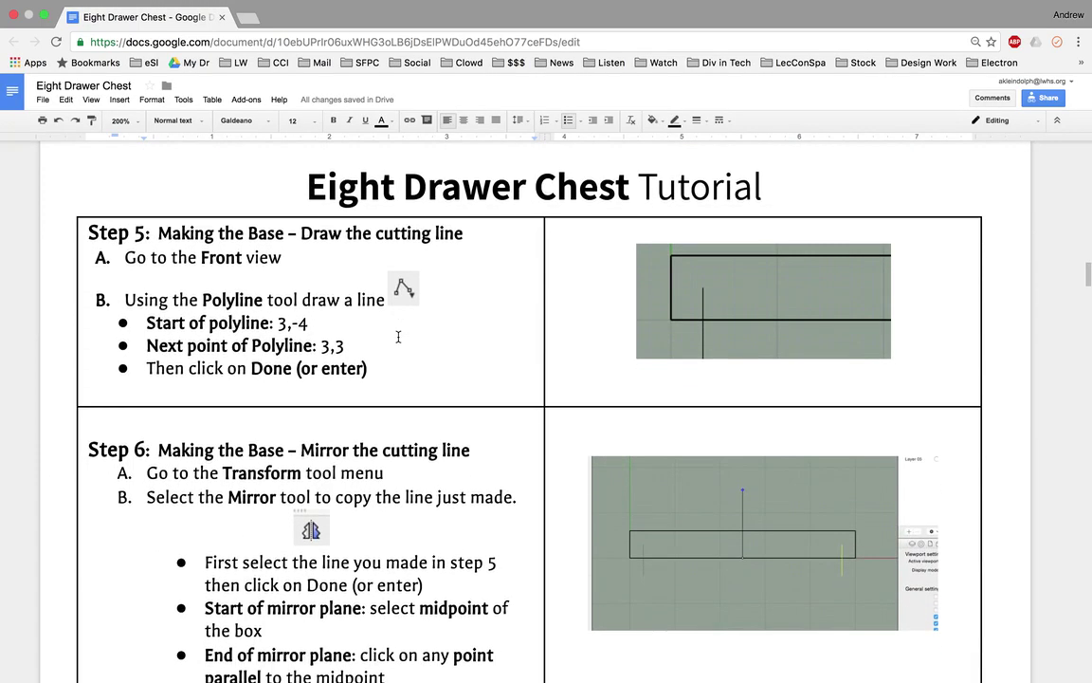
scroll(398, 337, down, 1)
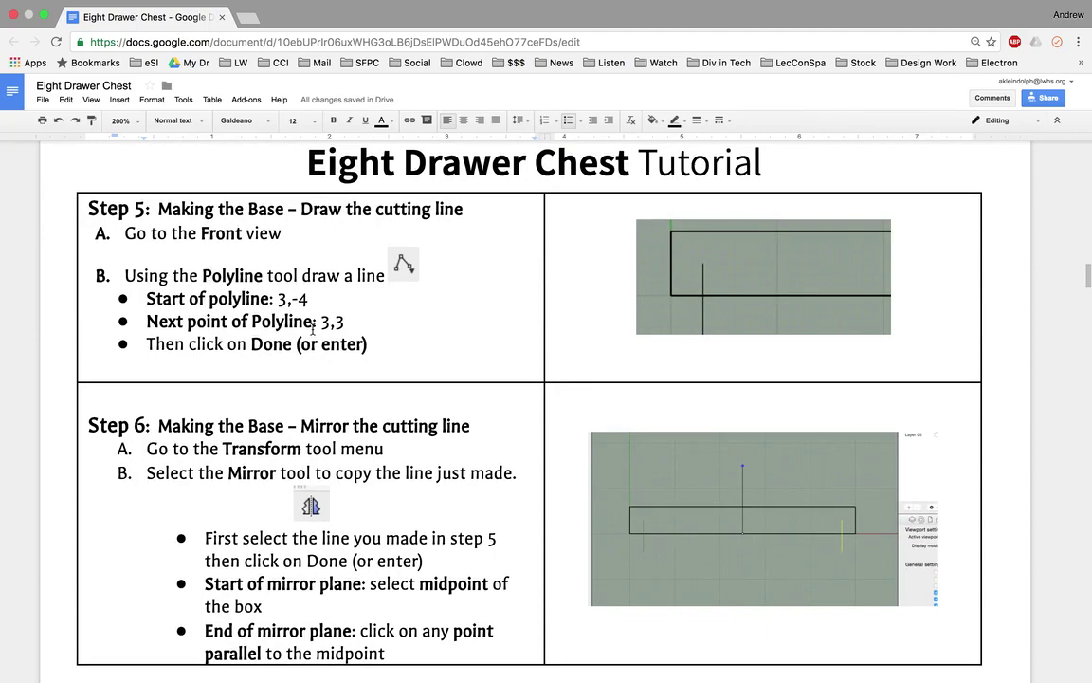
drag(280, 301, 308, 301)
drag(321, 322, 345, 323)
key(ctrl+Left)
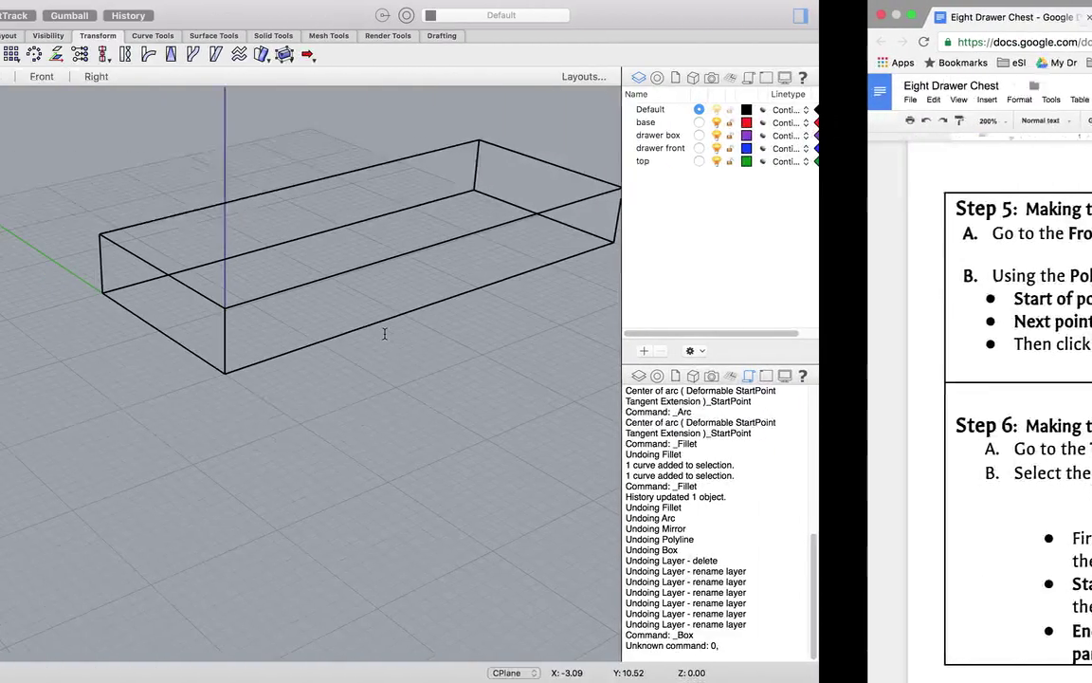
click(314, 76)
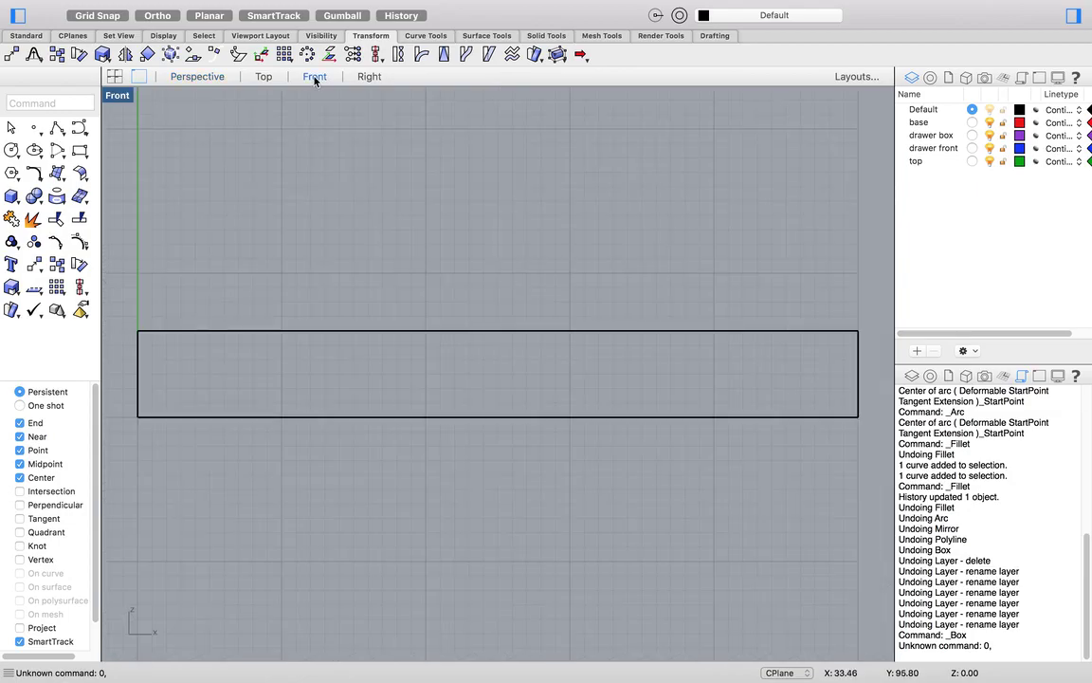
click(56, 129)
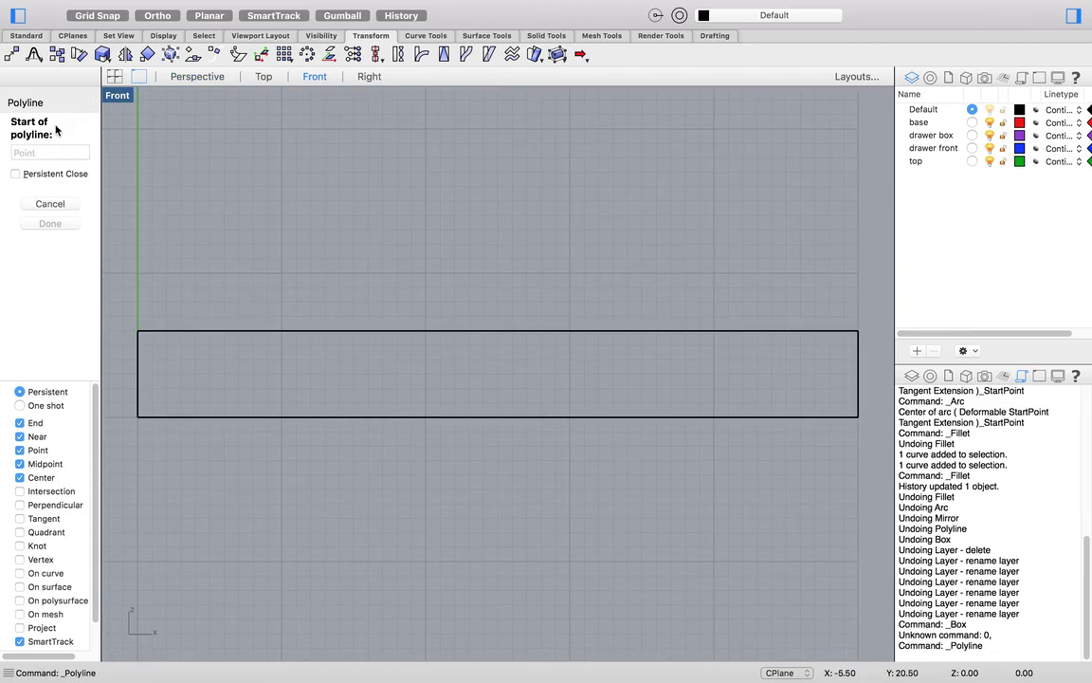
text(3,)
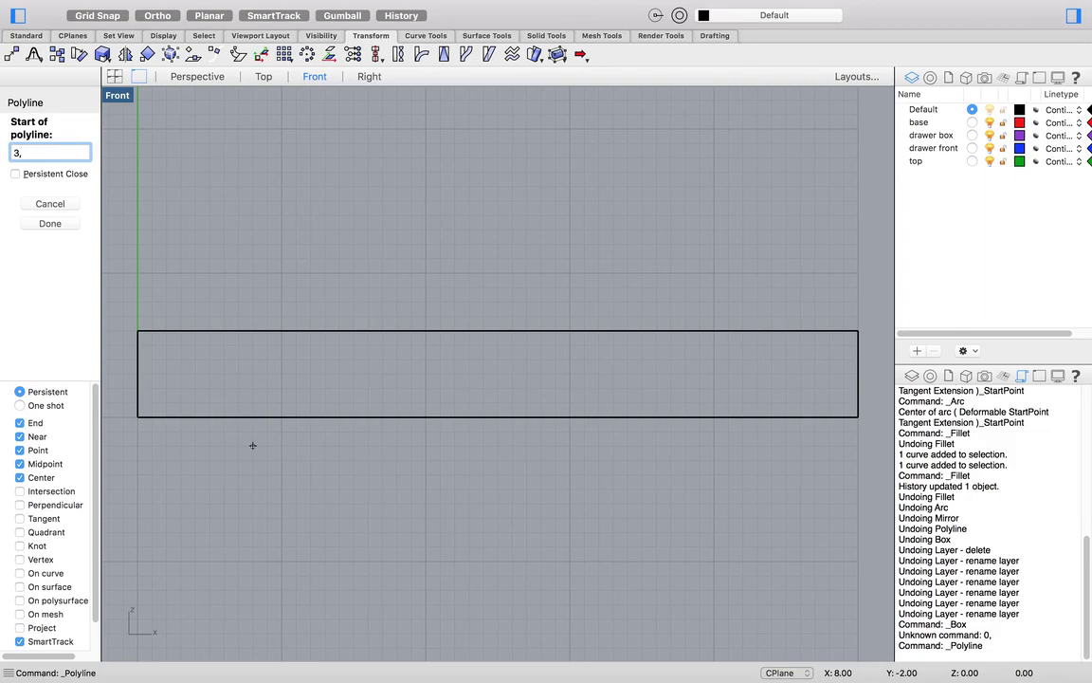
text(-4)
key(Return)
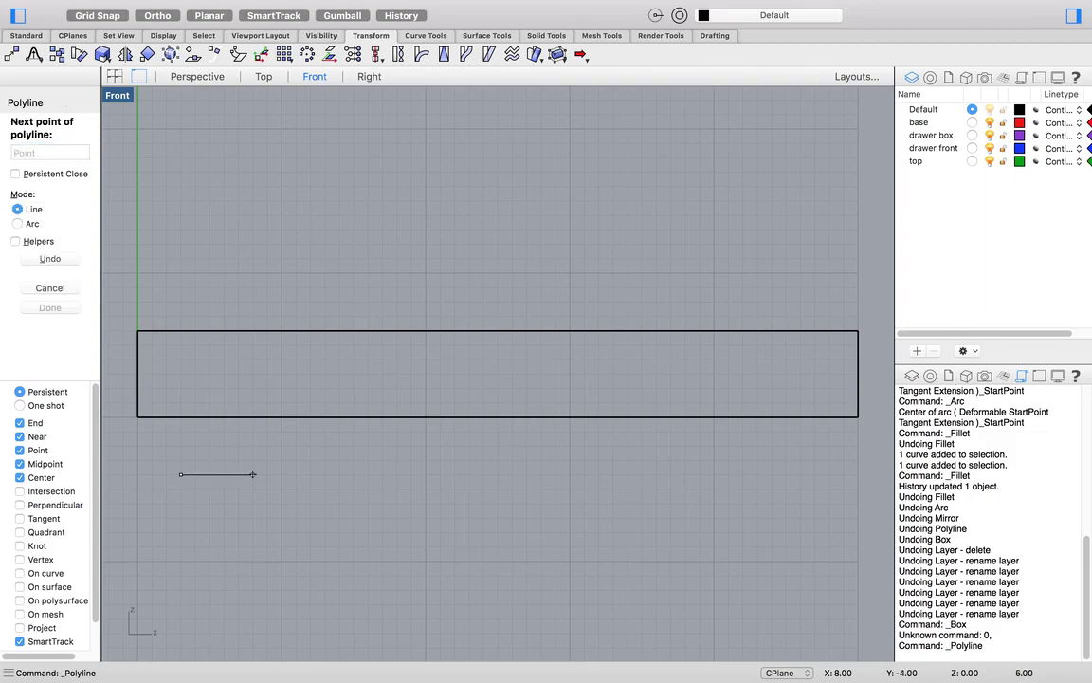
text(3,3)
key(Return)
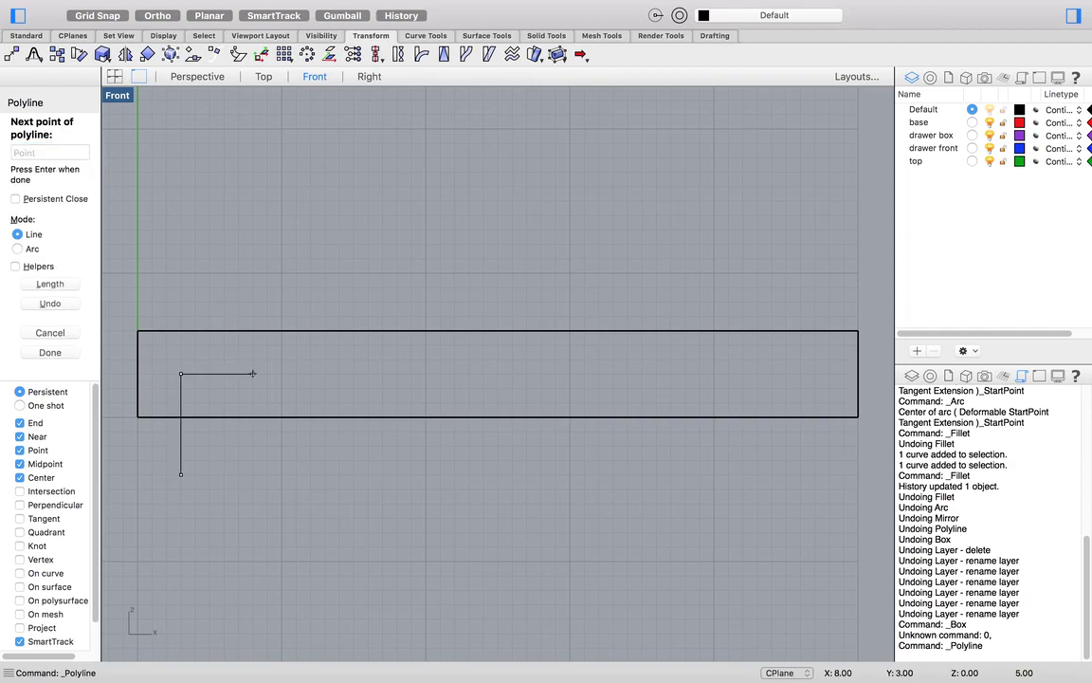
key(Return)
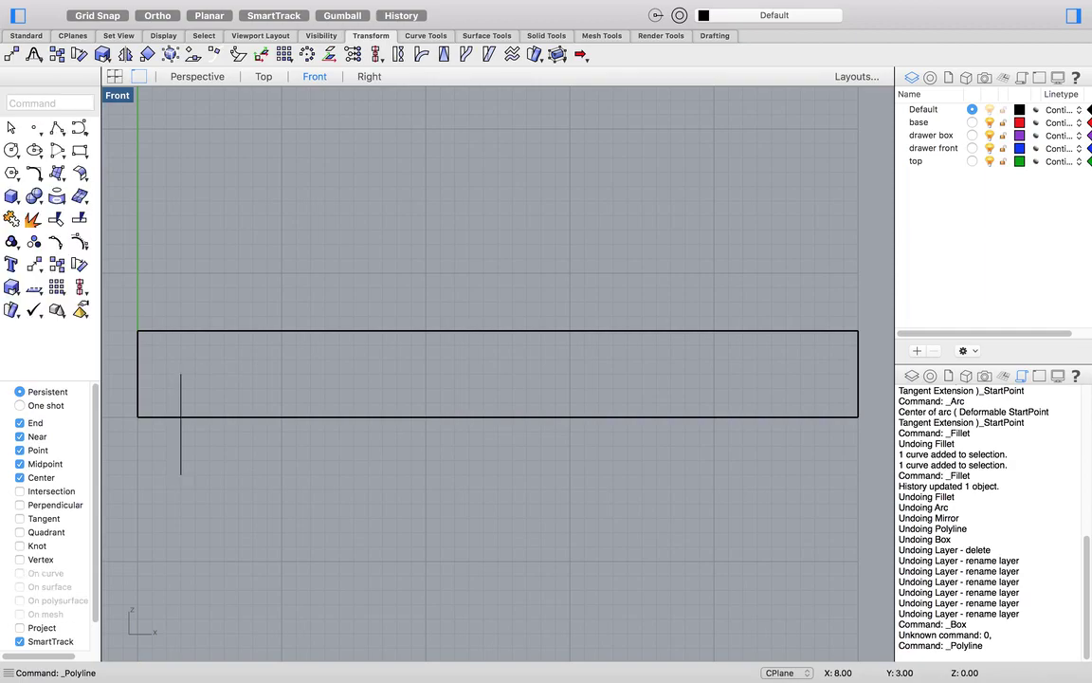
Following Step 6 of the tutorial document, mirror a copy of the cutting line in Rhinoceros about a vertical plane through the box's lower-edge midpoint
key(ctrl+Right)
scroll(341, 324, down, 1)
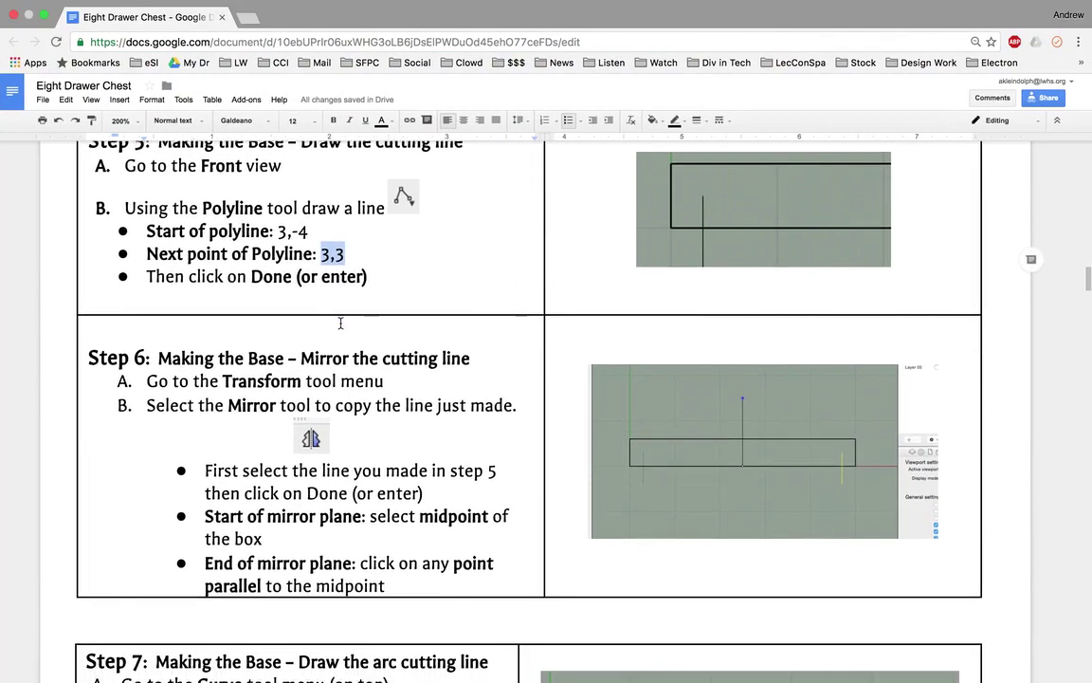
scroll(341, 324, down, 3)
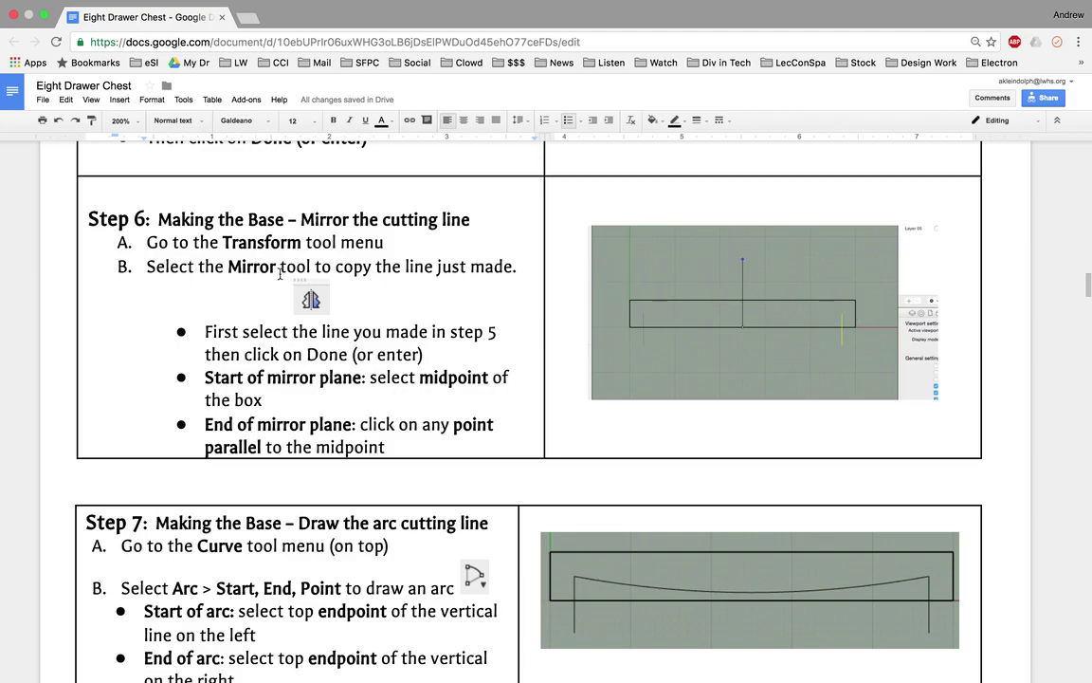
key(ctrl+Left)
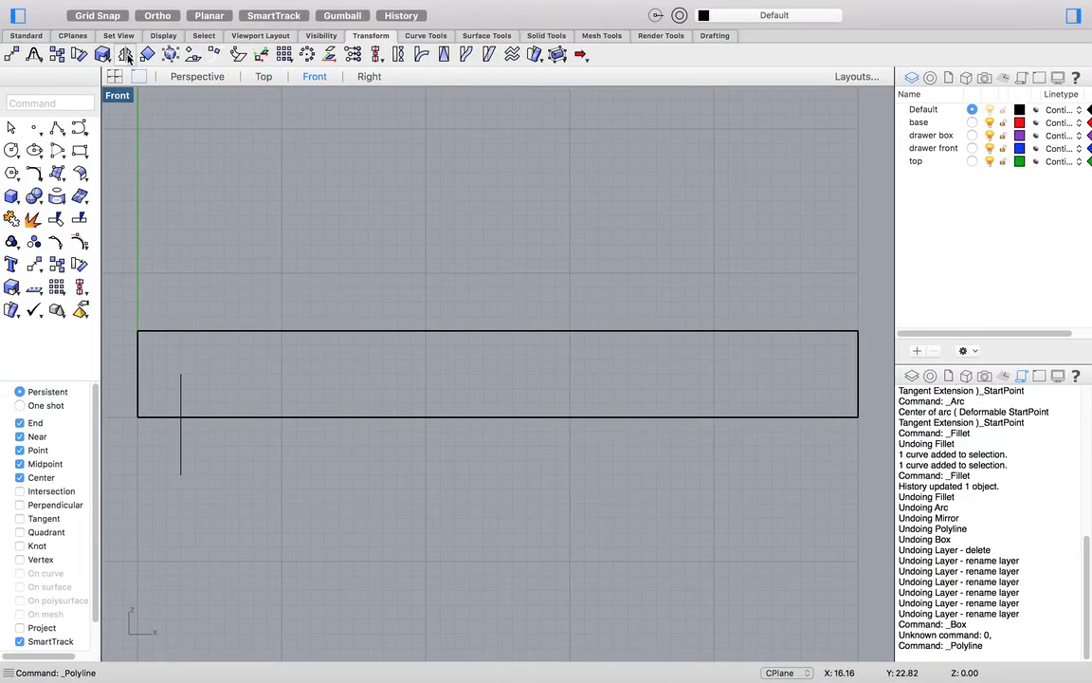
mouse_move(256, 6)
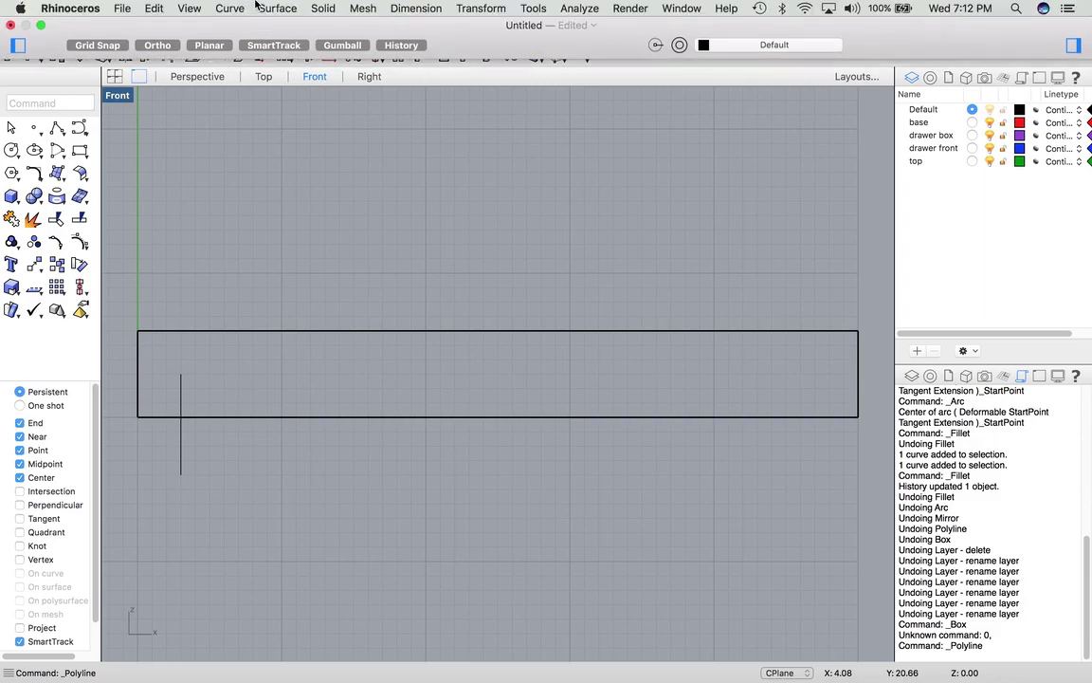
click(474, 8)
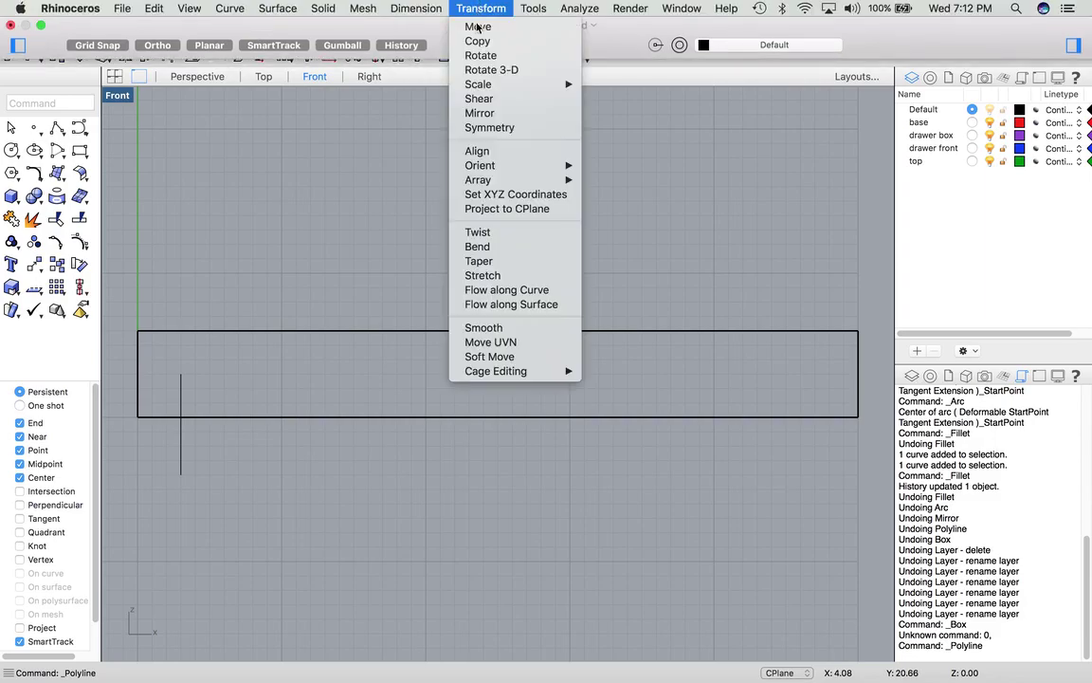
click(388, 102)
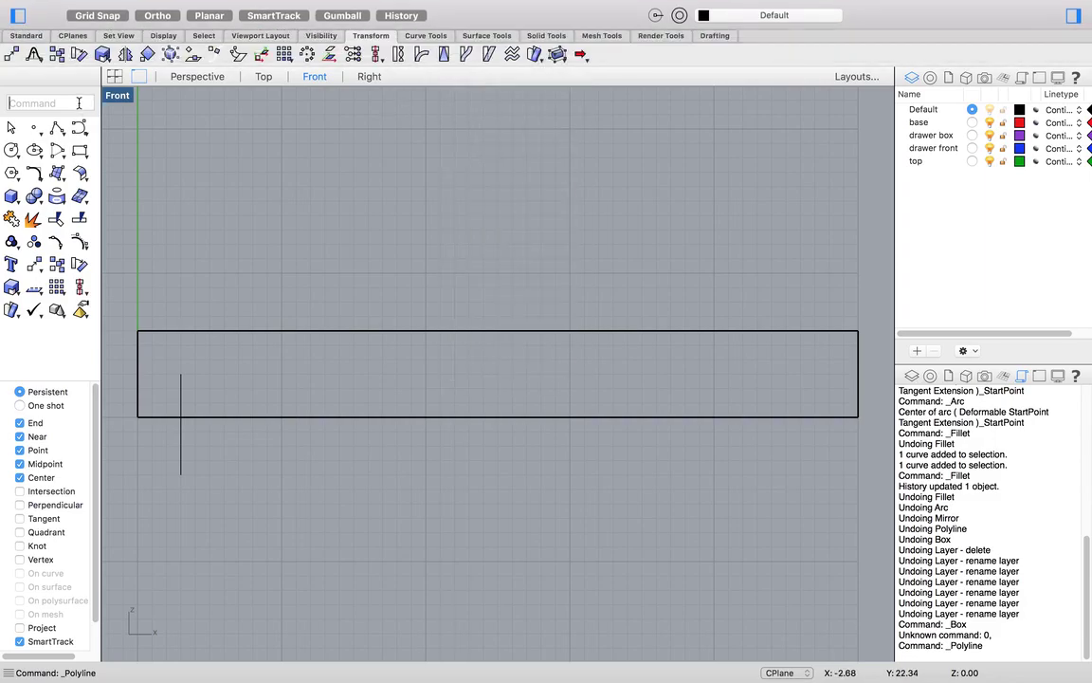
text(Mirror)
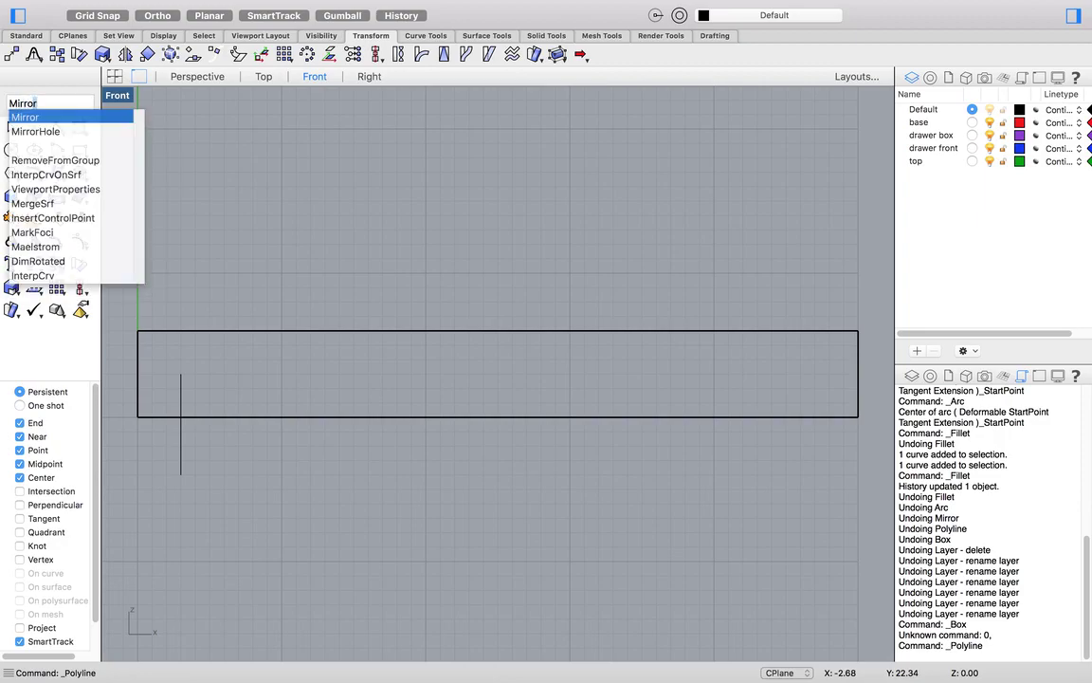
key(Return)
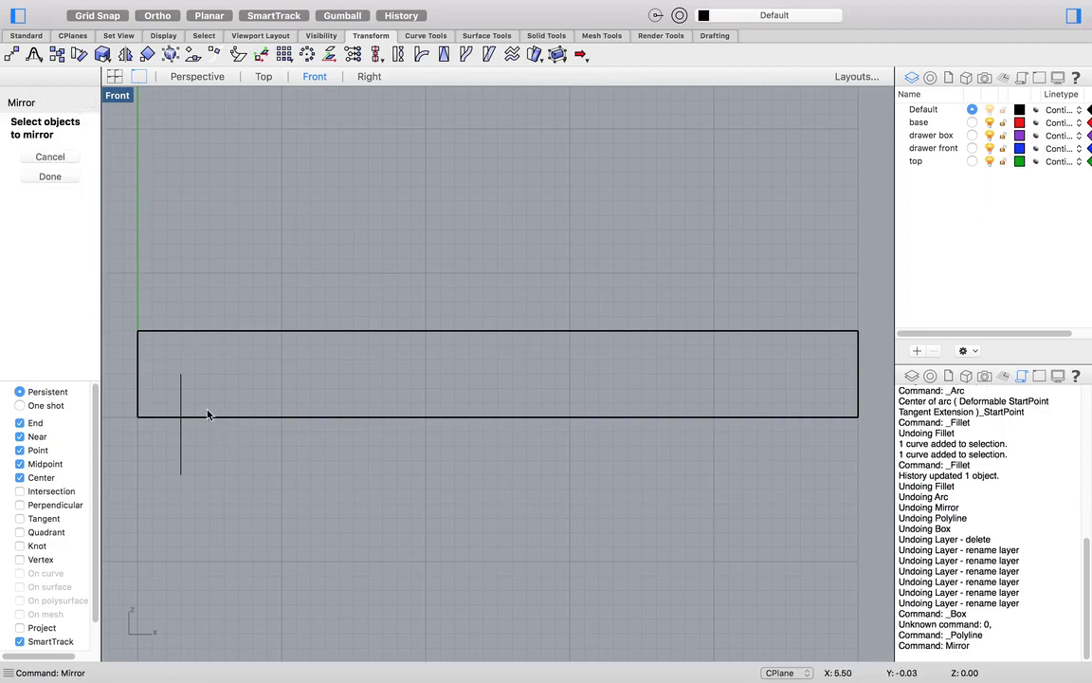
click(182, 403)
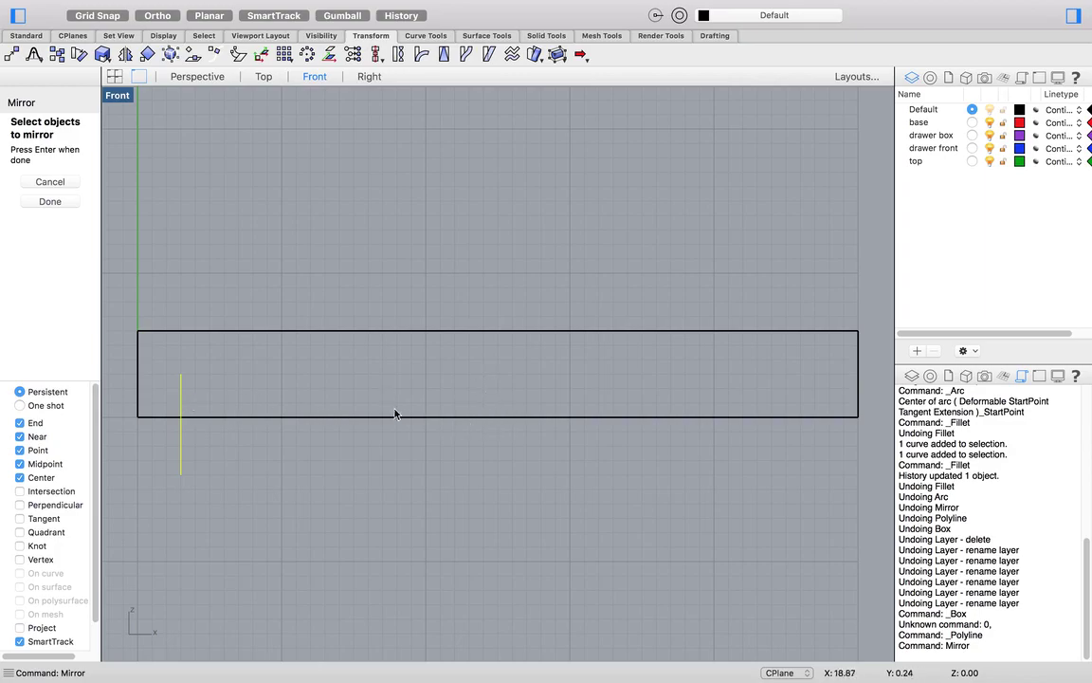
key(Return)
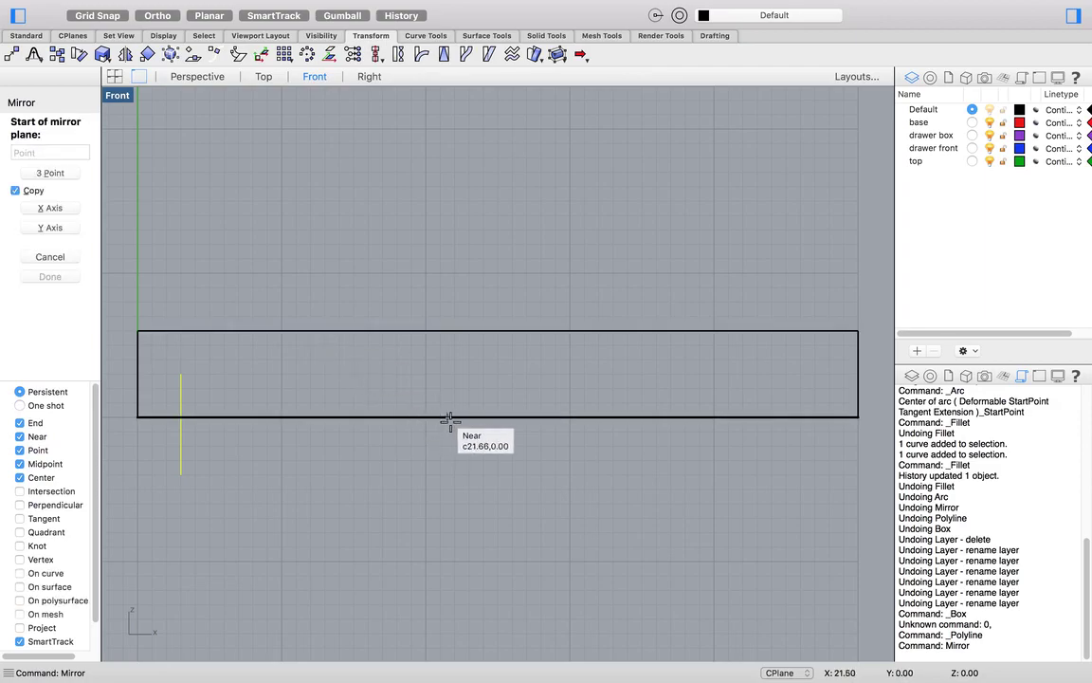
click(500, 416)
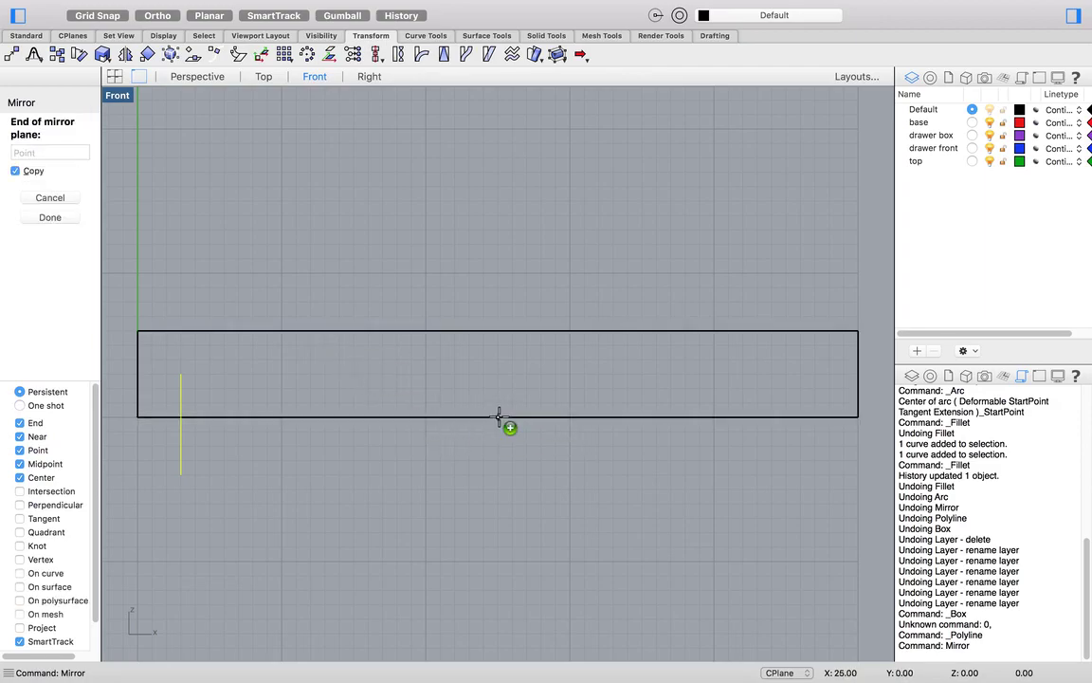
click(496, 246)
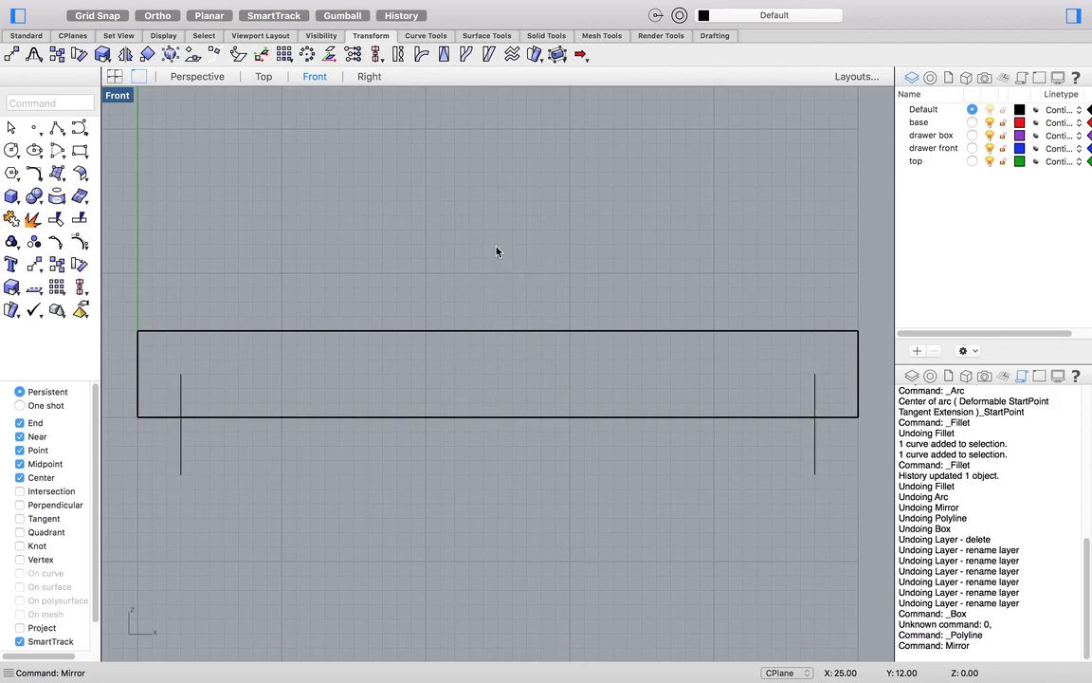
Read Step 7 of the tutorial document for the arc type, its start and end points and its point coordinates
key(super+Tab)
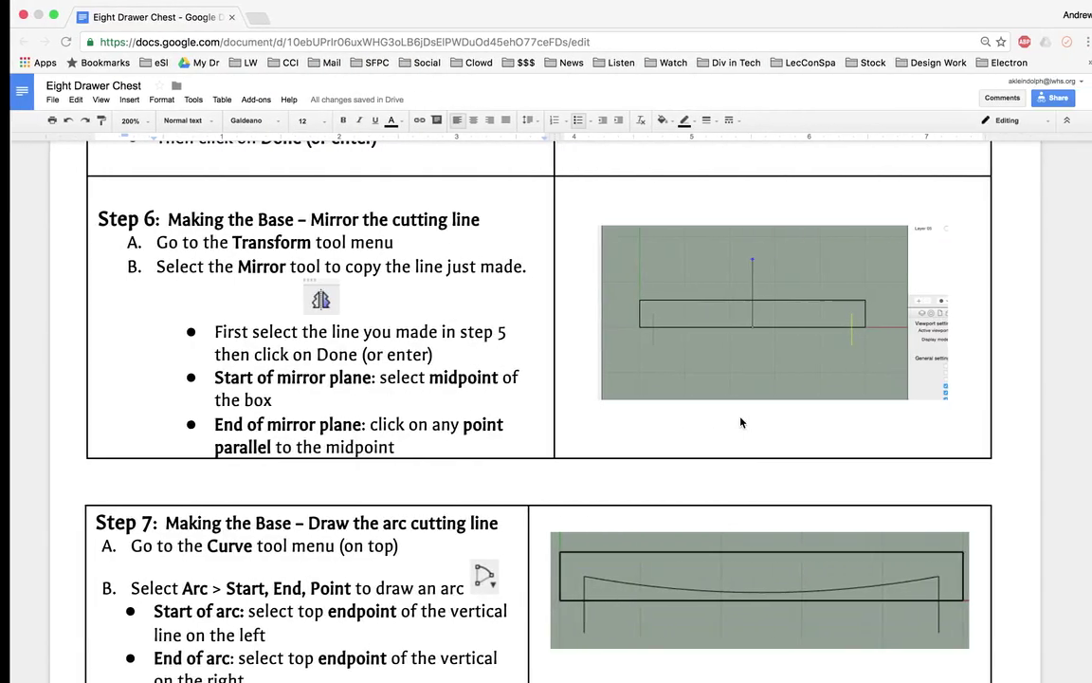
scroll(527, 461, down, 5)
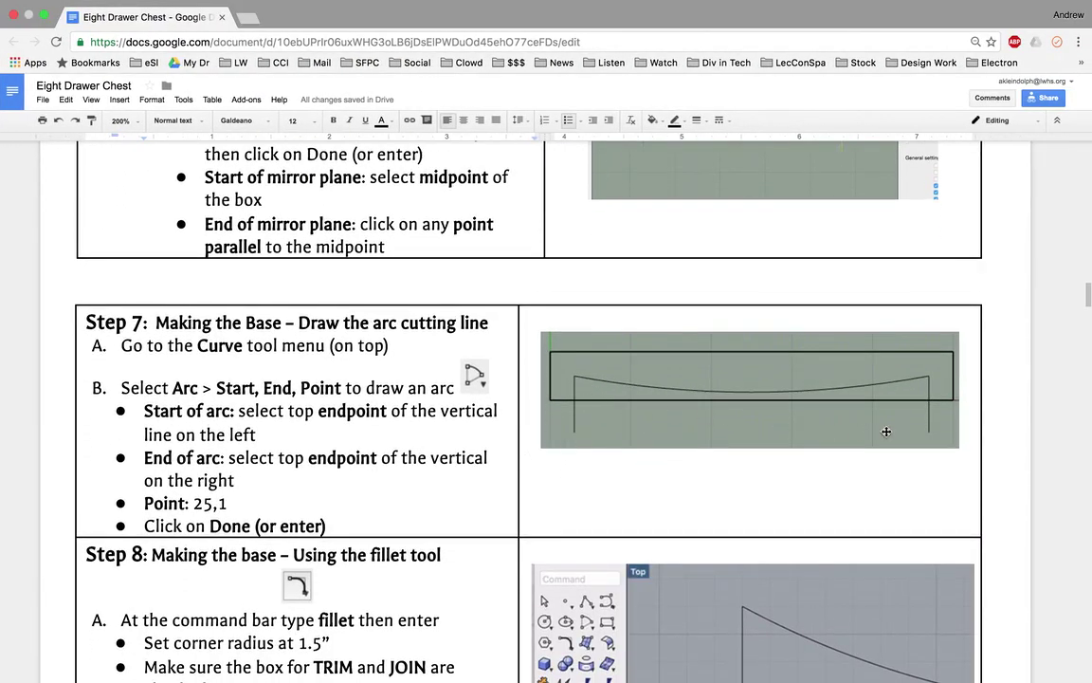
scroll(349, 433, down, 2)
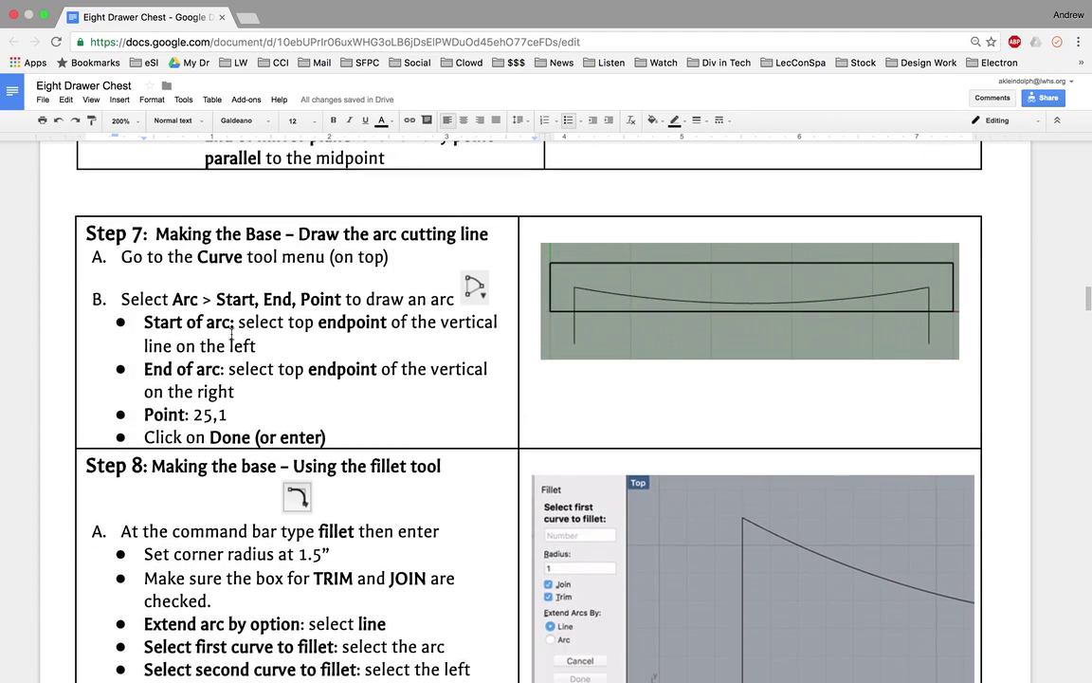
drag(216, 301, 343, 307)
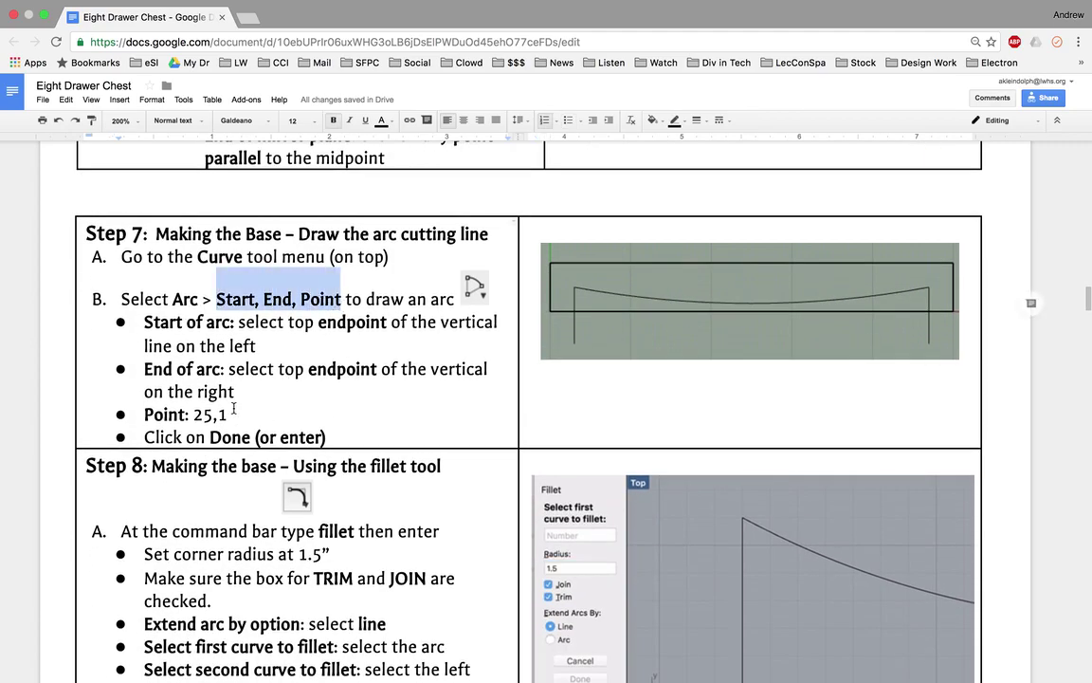
drag(227, 414, 204, 412)
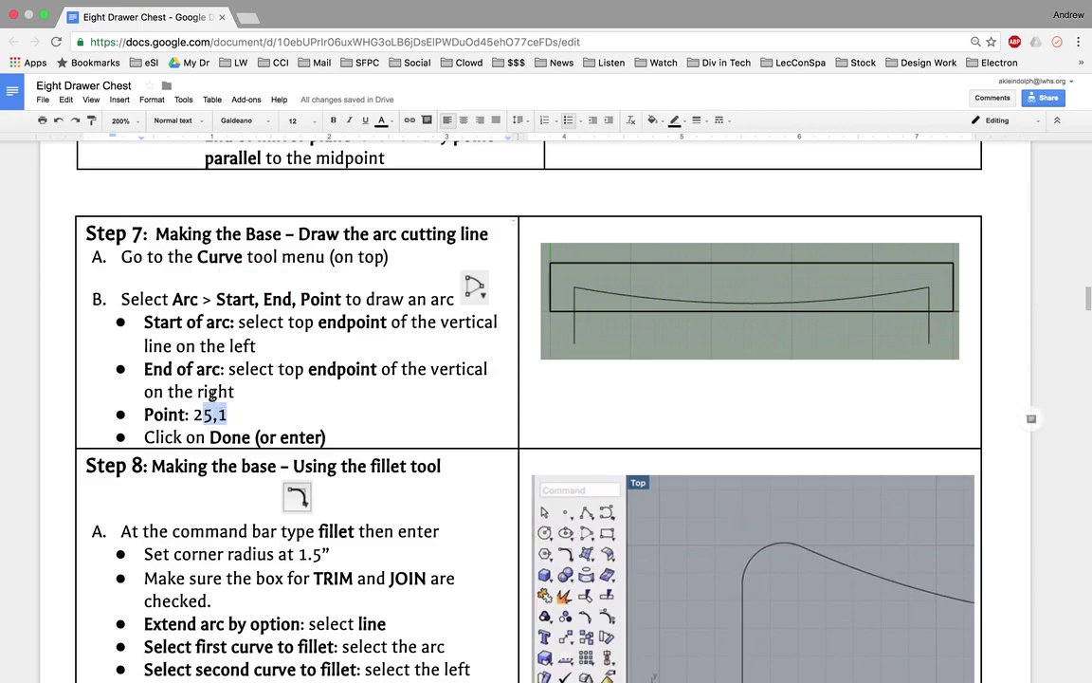
drag(204, 324, 347, 324)
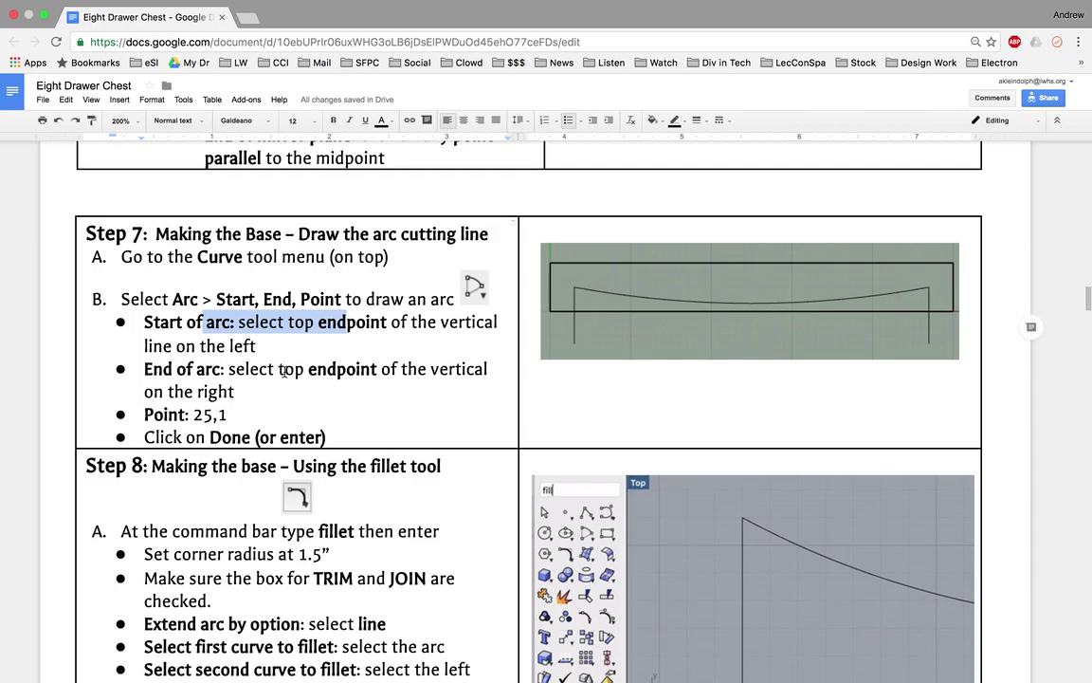
drag(279, 370, 363, 372)
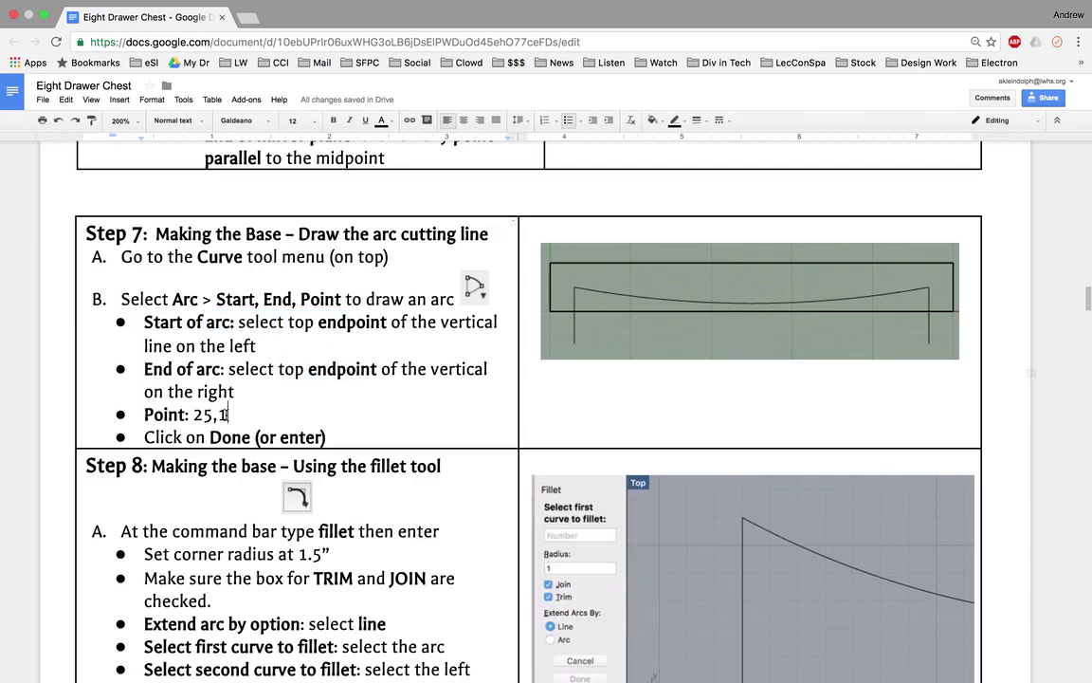
drag(235, 413, 194, 415)
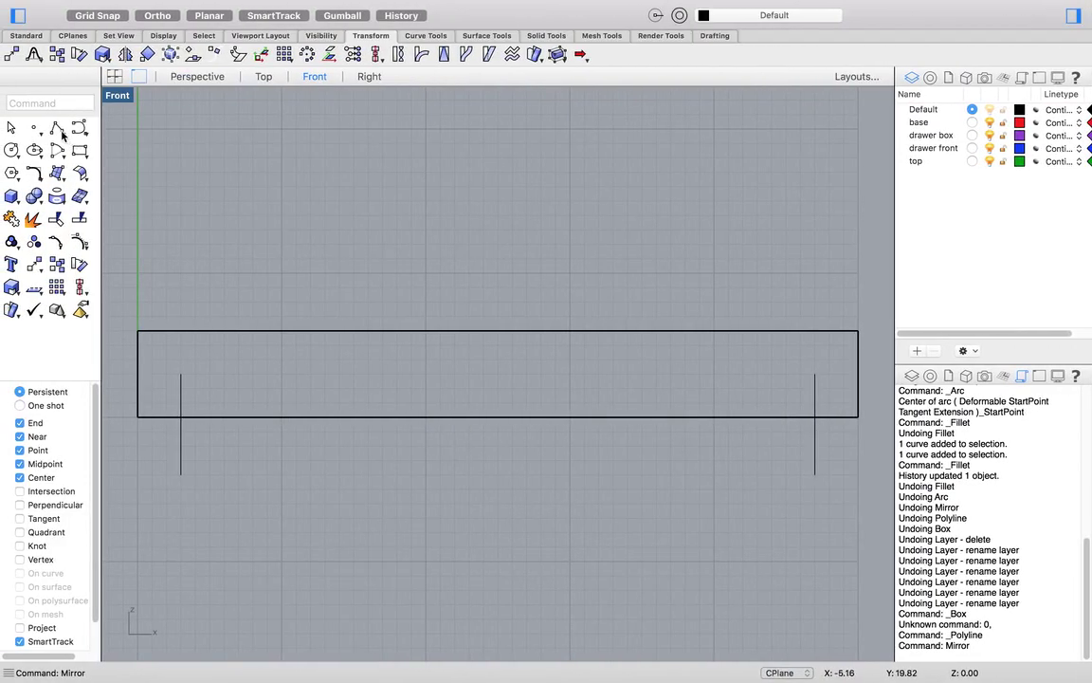
Draw a start, end, point arc in Rhinoceros between the upper endpoints of the two vertical lines, passing through 25,1
click(34, 174)
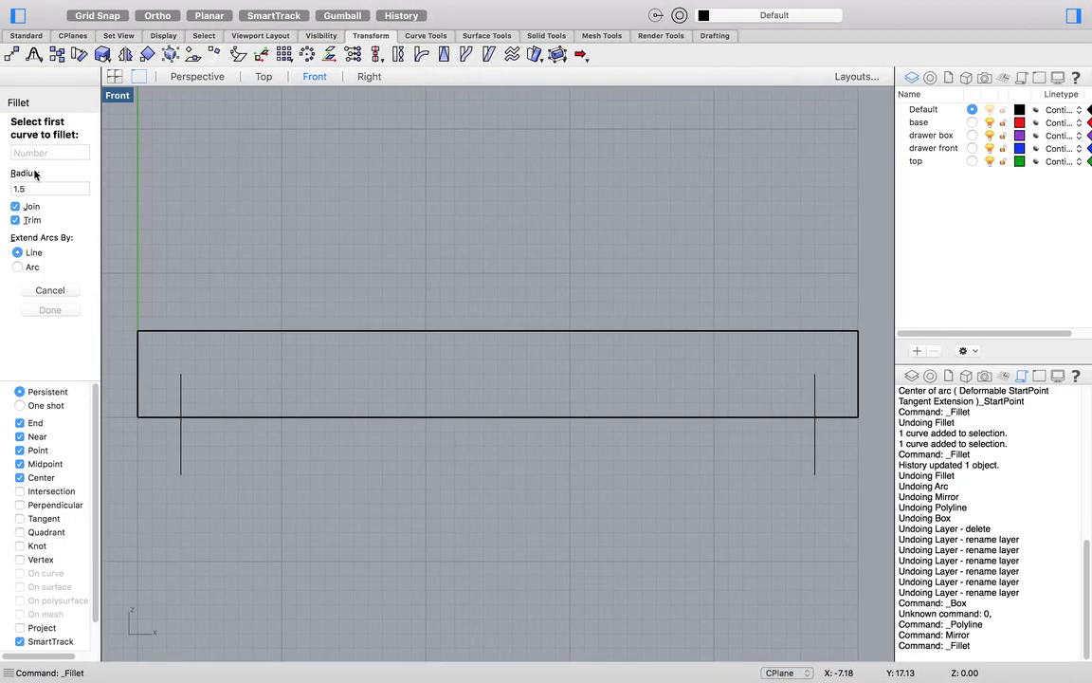
key(Escape)
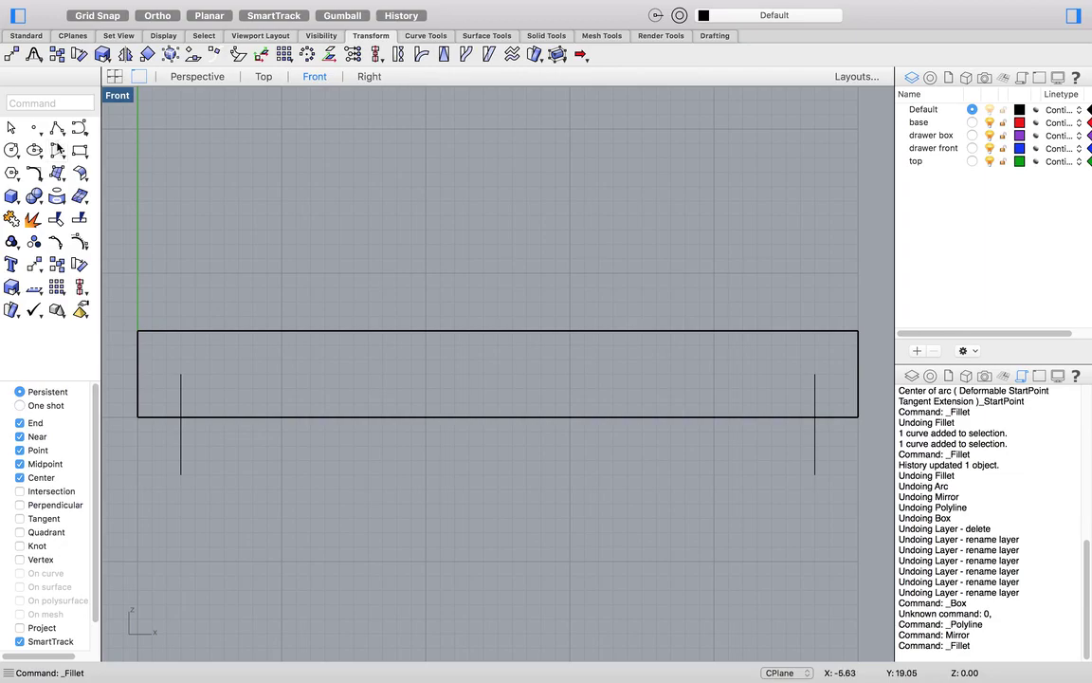
click(57, 149)
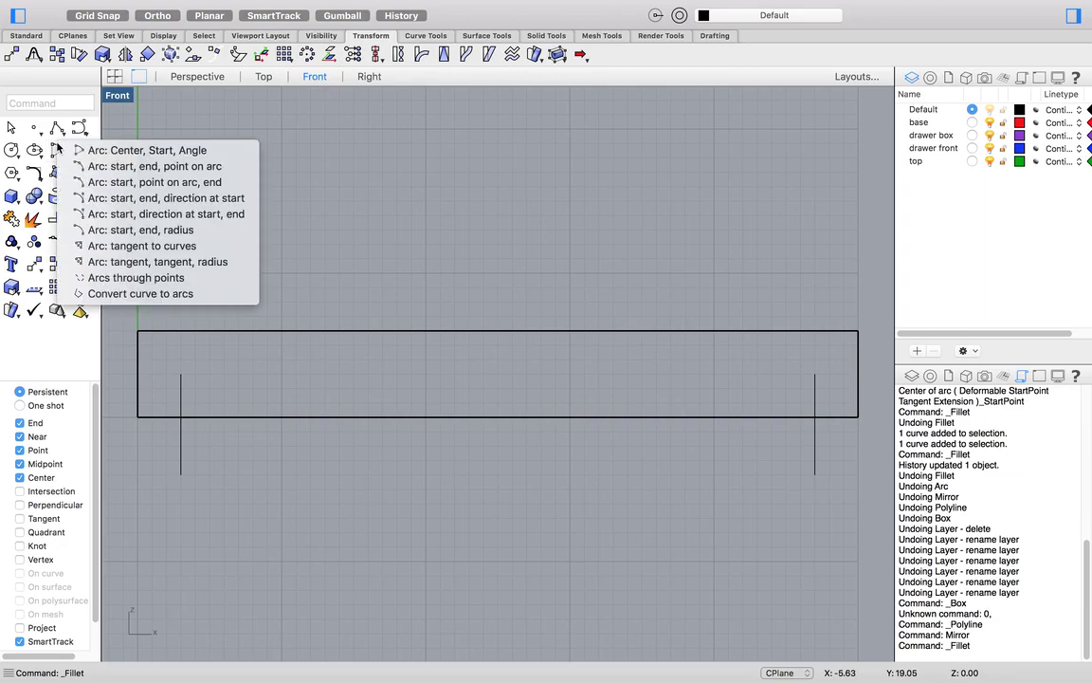
click(106, 169)
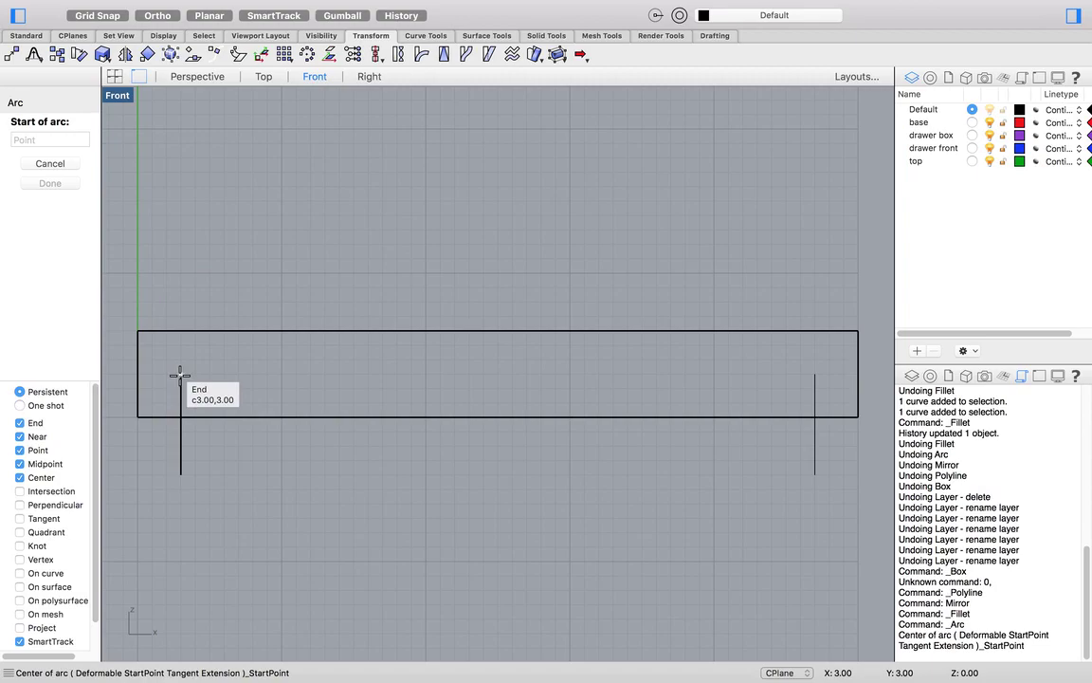
click(180, 375)
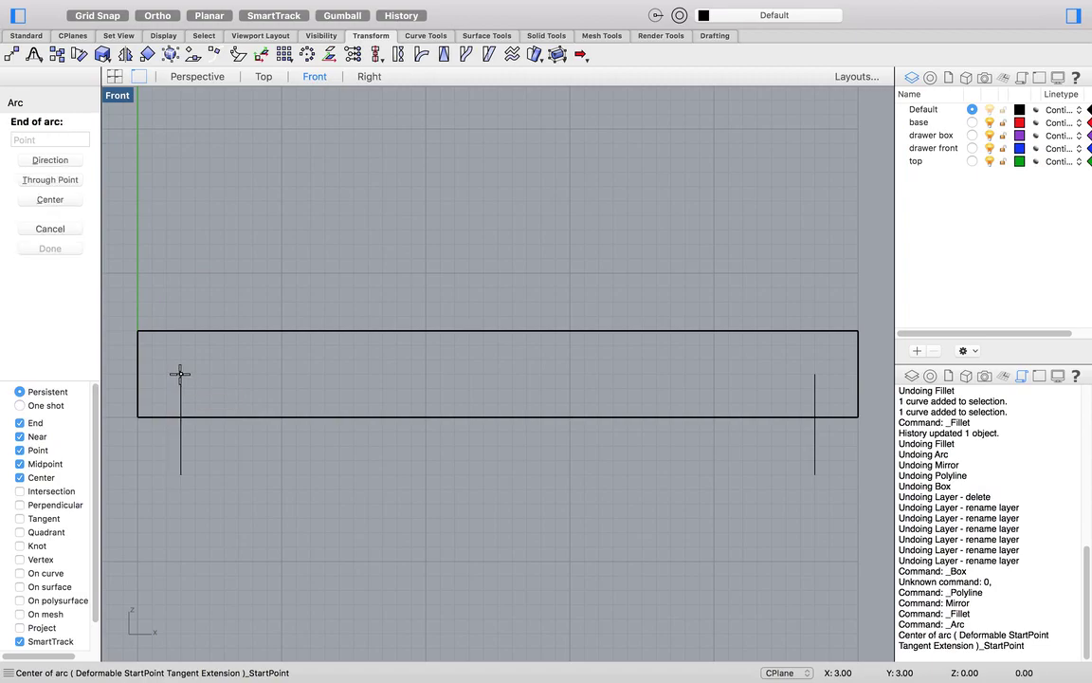
click(811, 377)
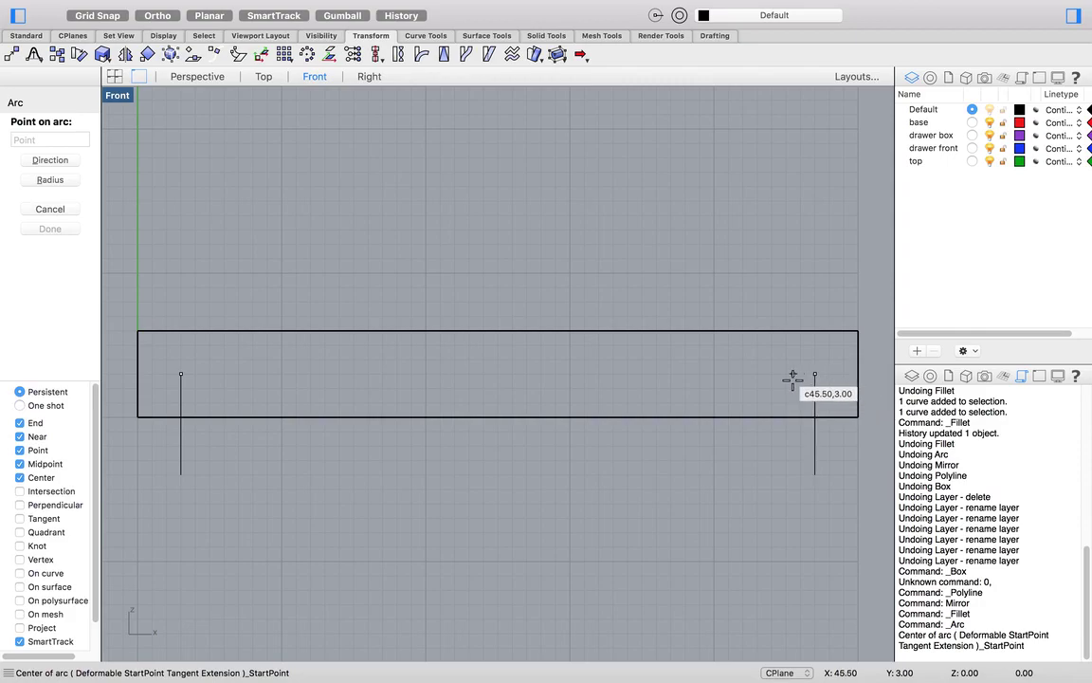
text(25,1)
key(Return)
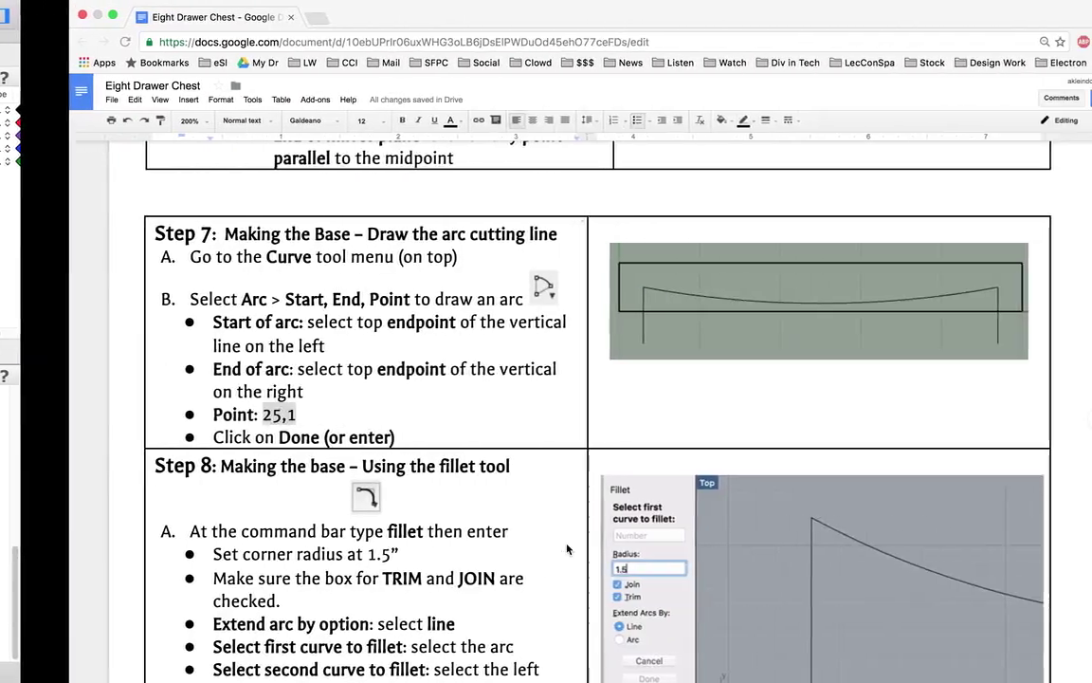
Read Step 8 of the tutorial document for the fillet radius, the Trim and Join options and the curves to select
scroll(286, 356, down, 5)
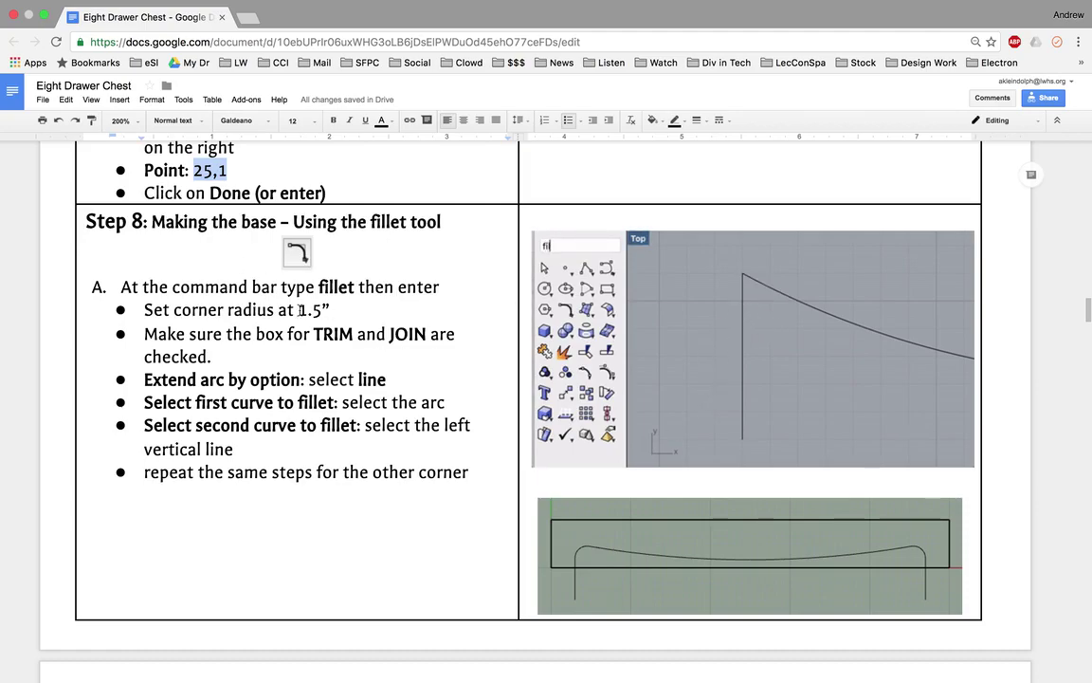
drag(313, 338, 432, 334)
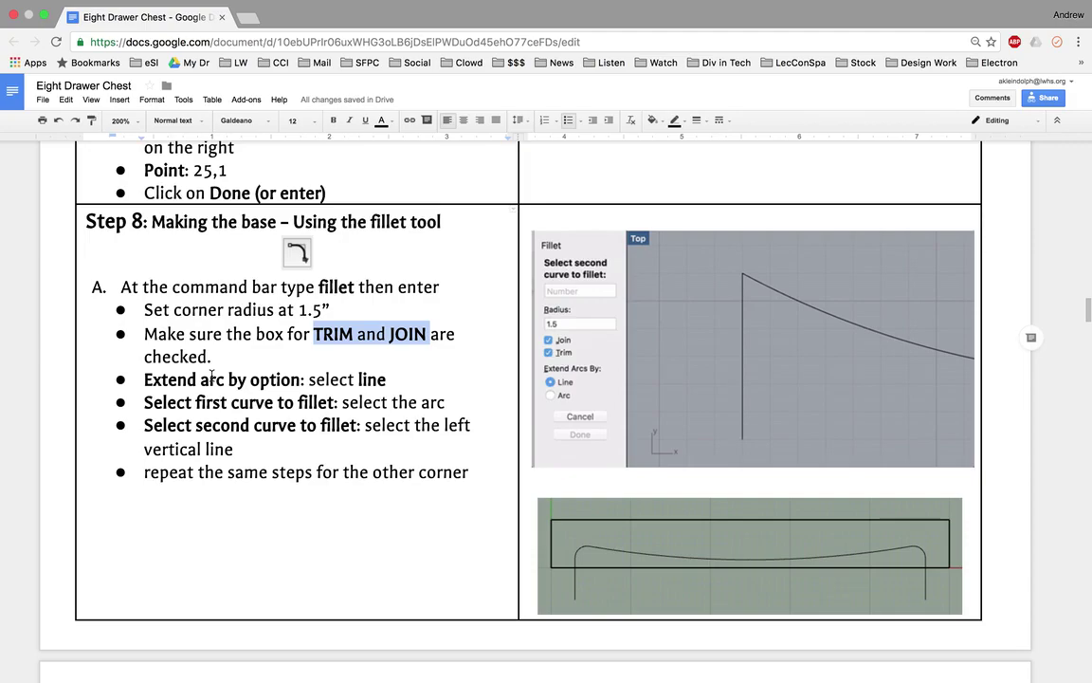
scroll(231, 406, down, 1)
drag(145, 355, 380, 349)
Try to fillet the left vertical line with the arc in Rhinoceros at radius 1.5 with Join and Trim on, and undo the fillet
key(ctrl+Left)
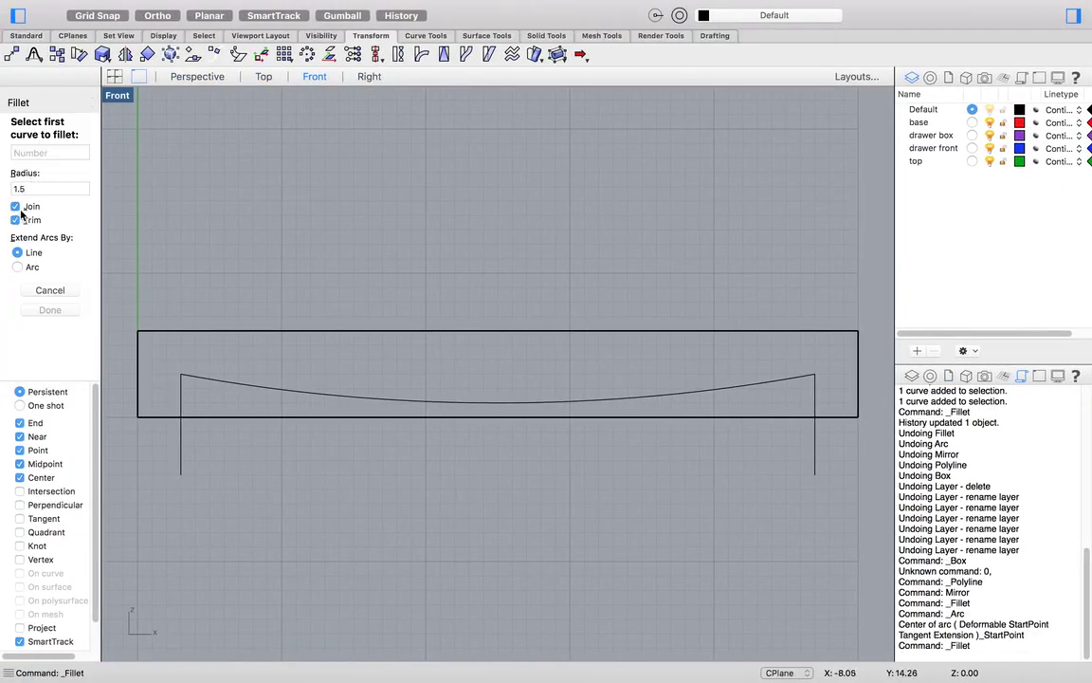
click(11, 187)
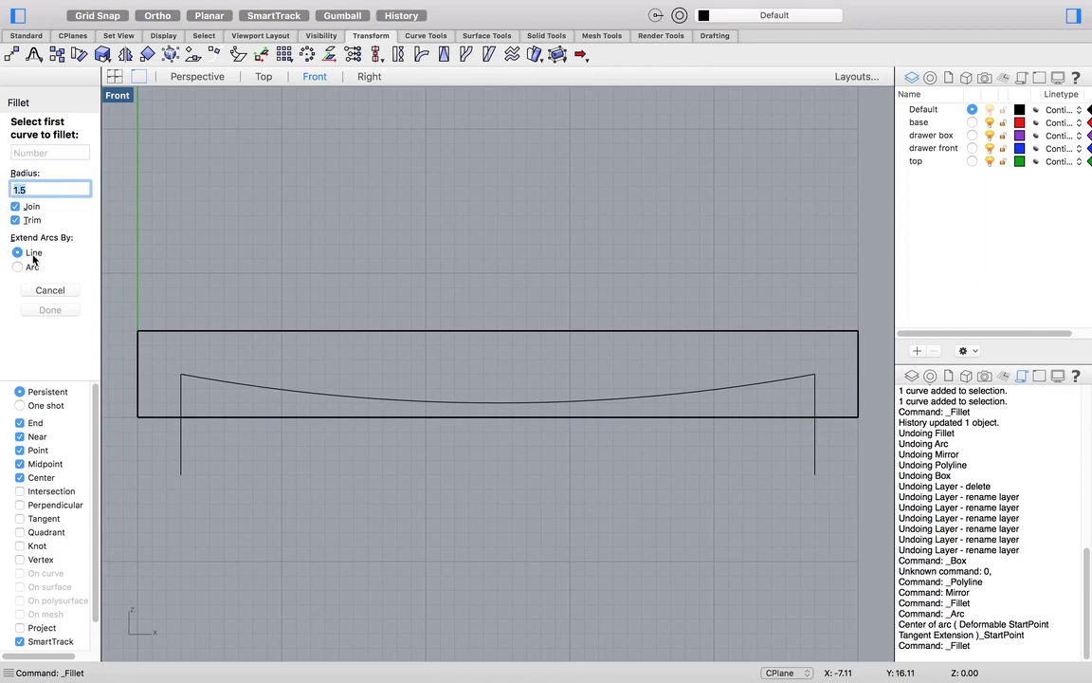
click(172, 259)
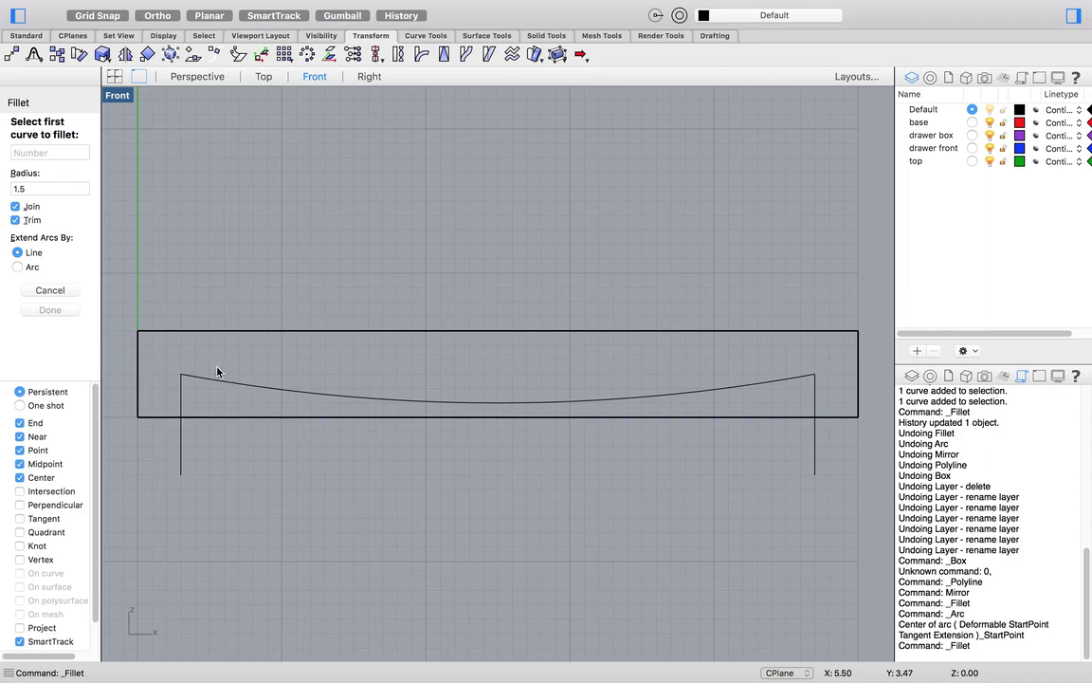
click(183, 404)
click(210, 386)
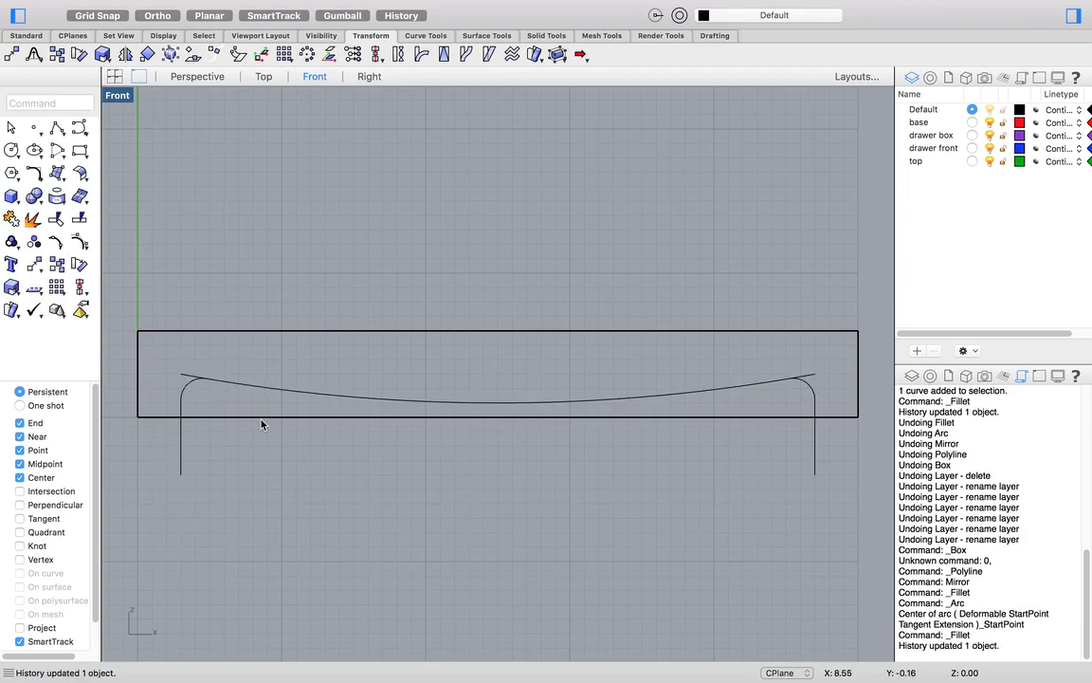
key(super+z)
Fillet the arc with the left and right vertical lines at radius 1.5, with Join and Trim on
key(Return)
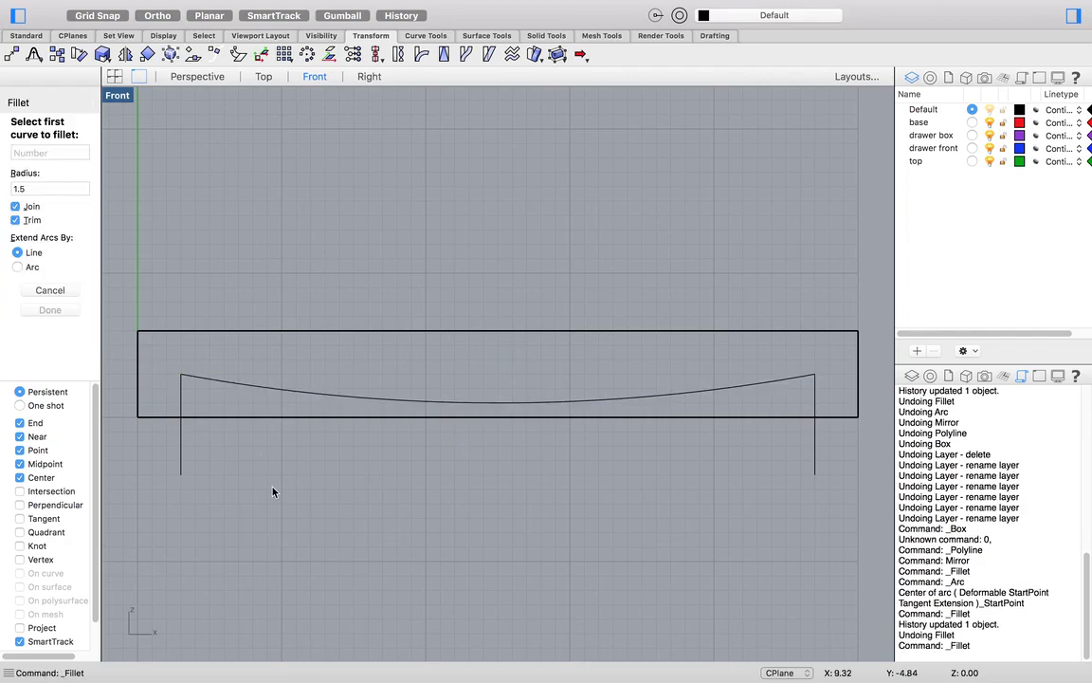
click(222, 384)
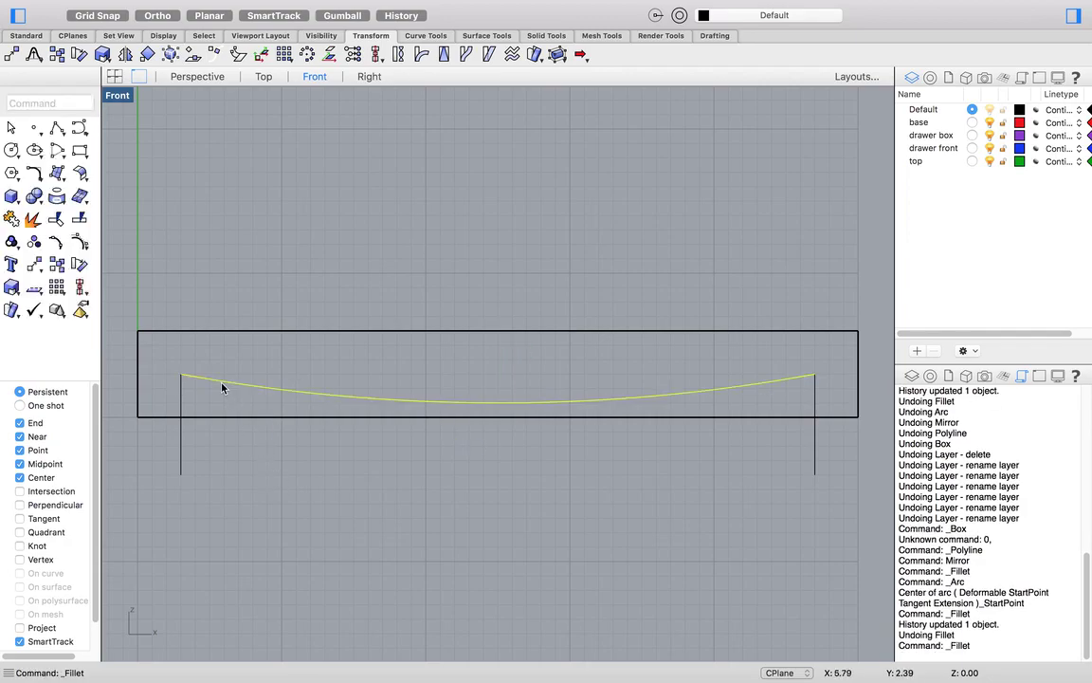
click(180, 402)
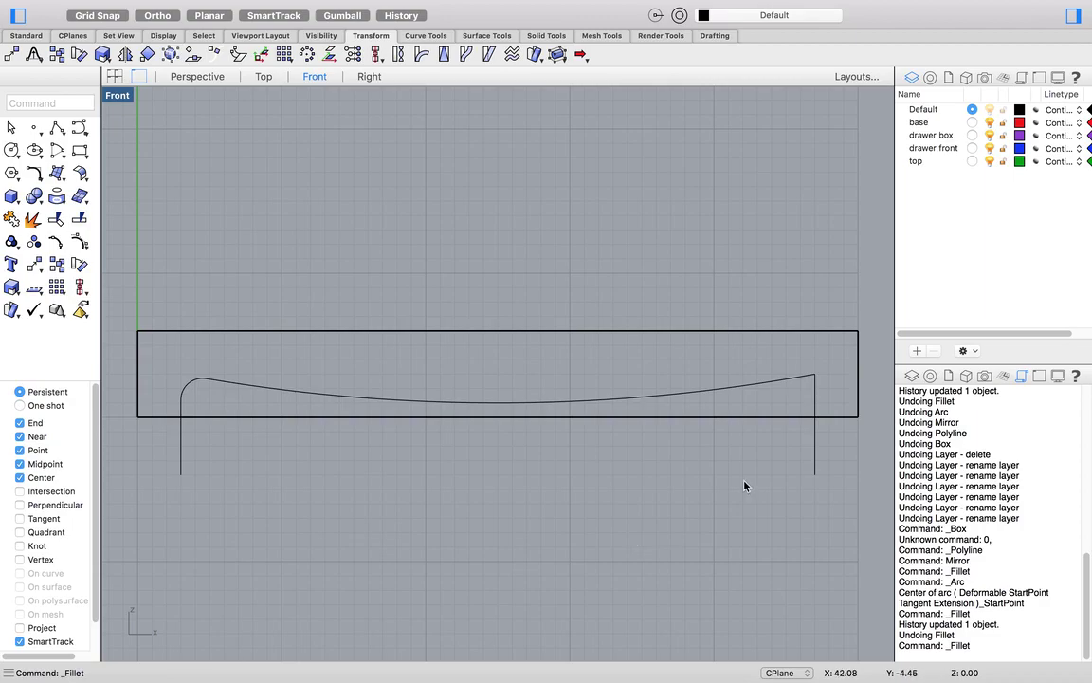
key(Return)
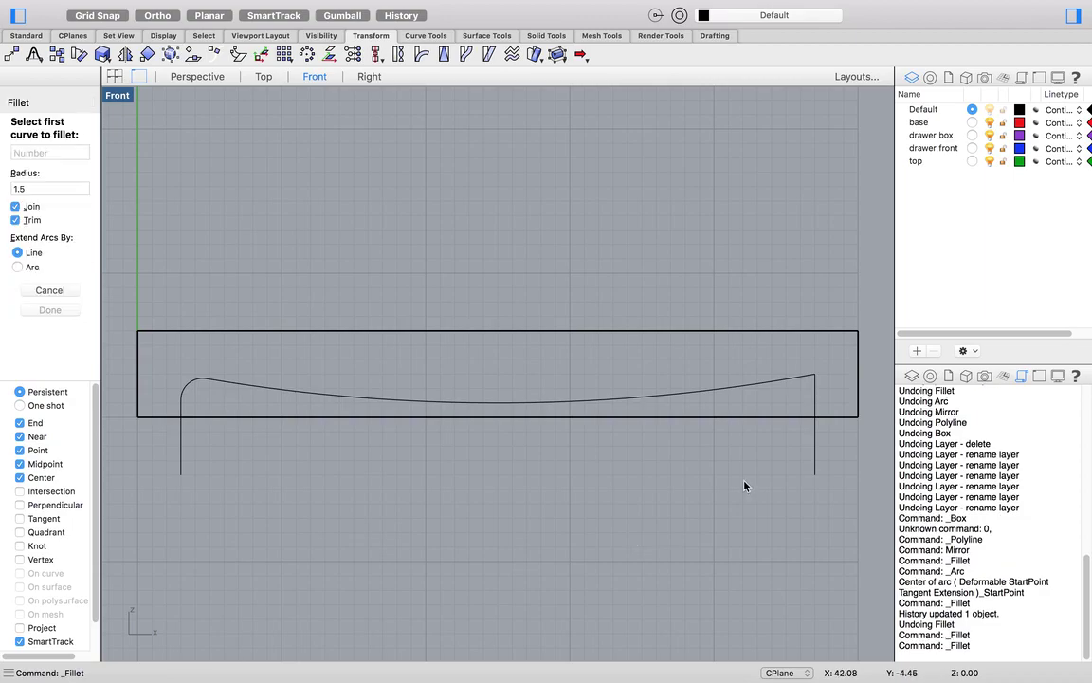
click(785, 383)
click(815, 406)
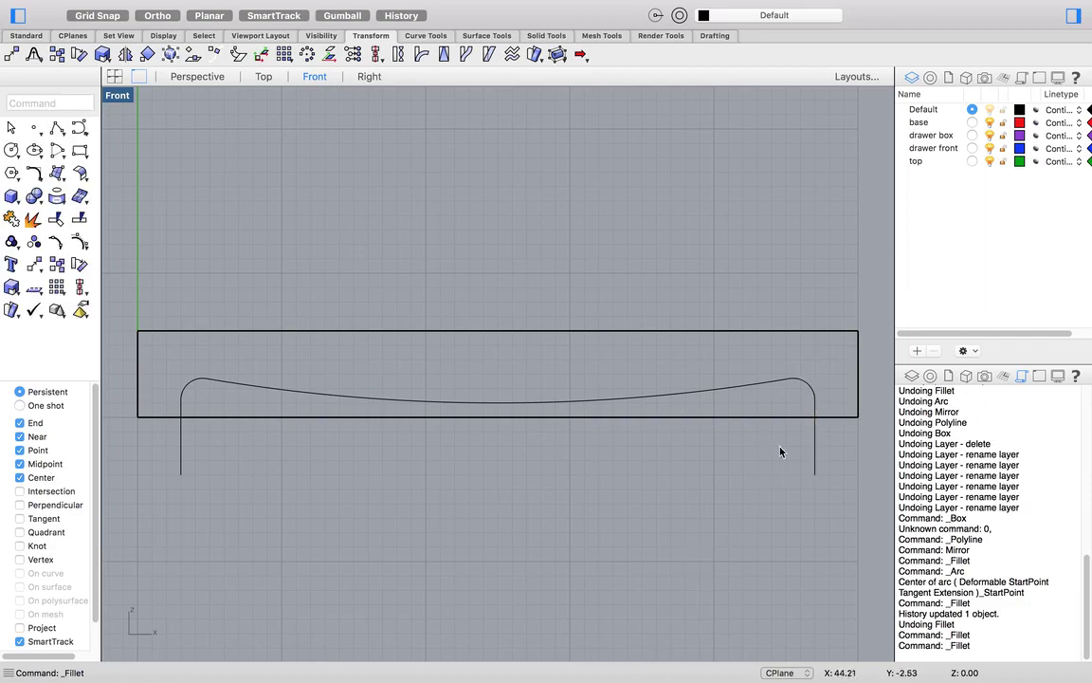
Read Step 9 of the tutorial document for the WireCut selections, direction and cutting options
key(ctrl+Right)
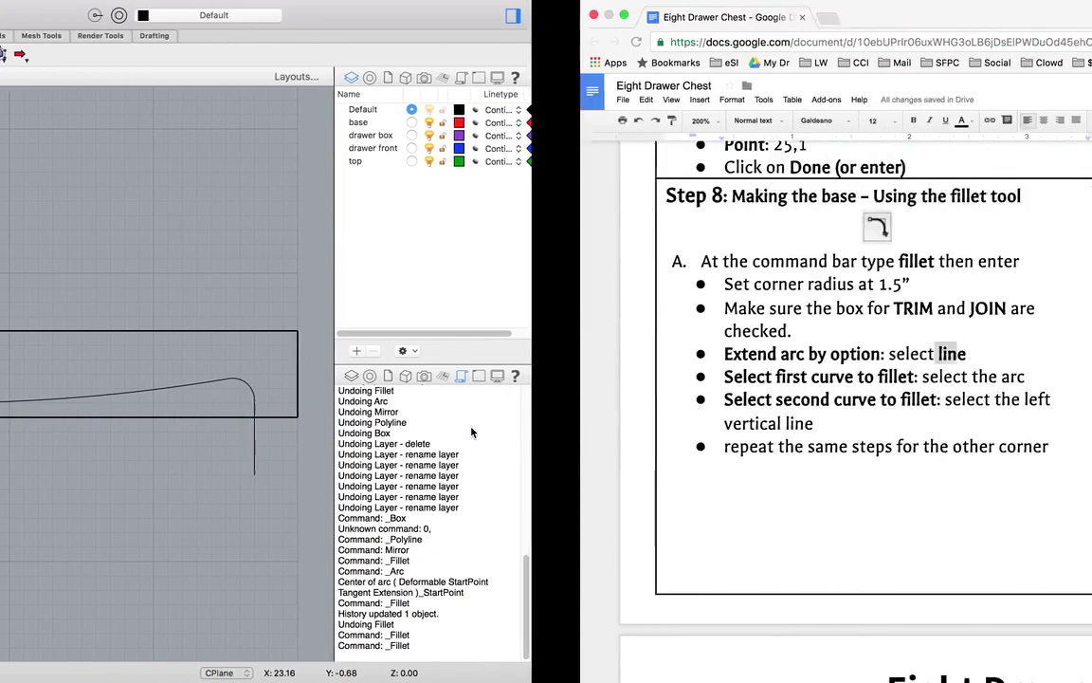
scroll(471, 428, down, 2)
scroll(471, 427, down, 5)
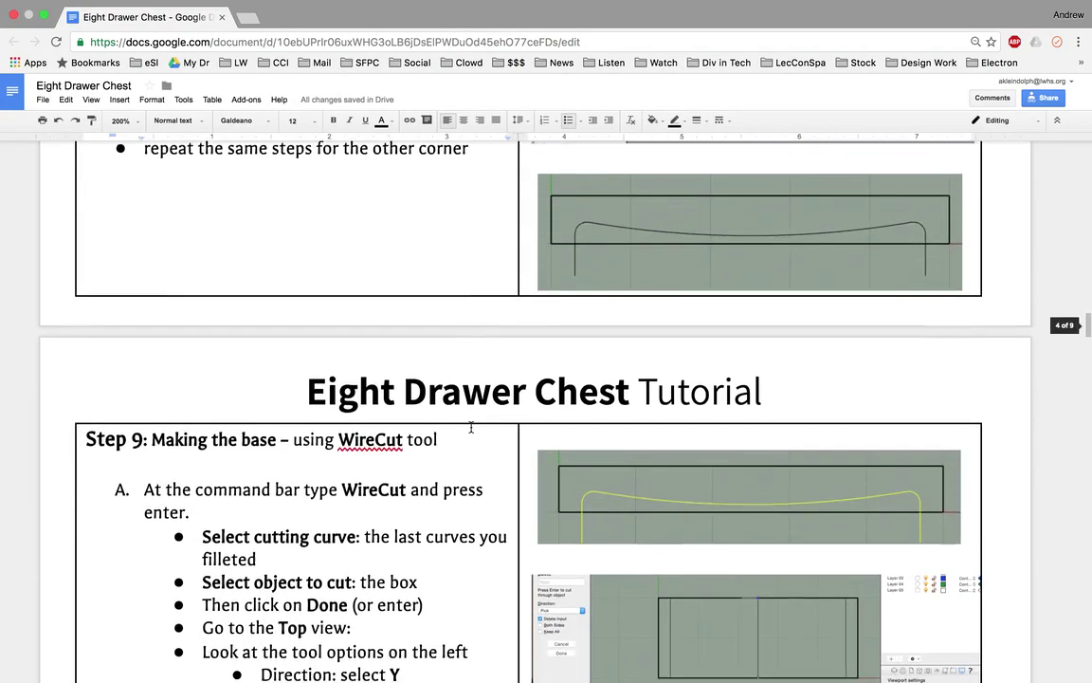
scroll(471, 428, down, 1)
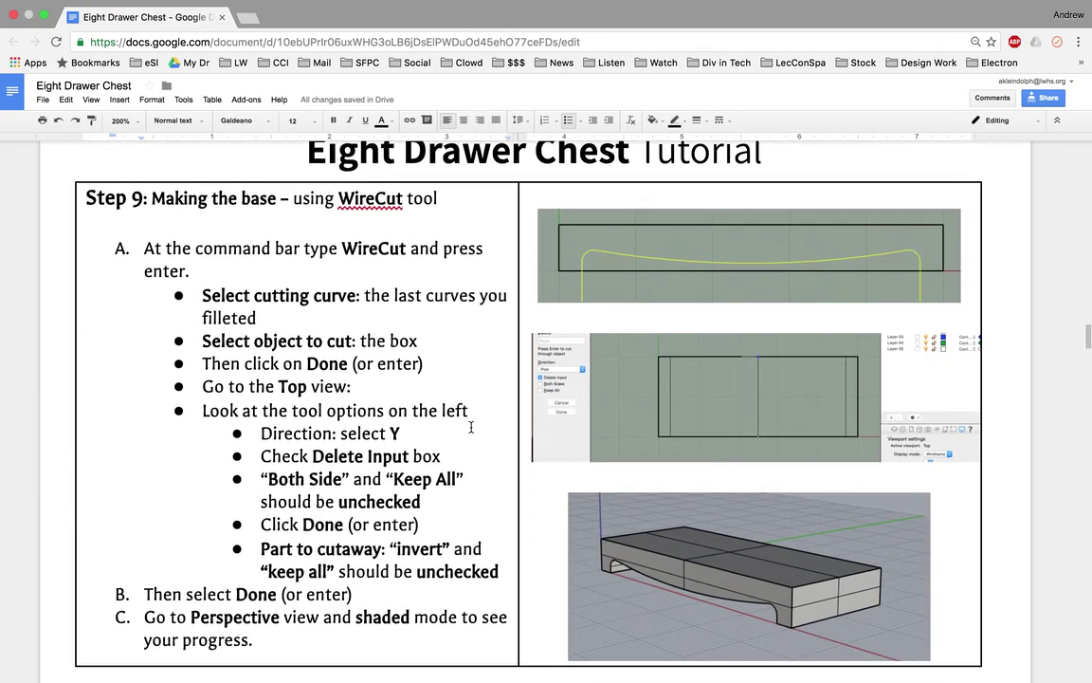
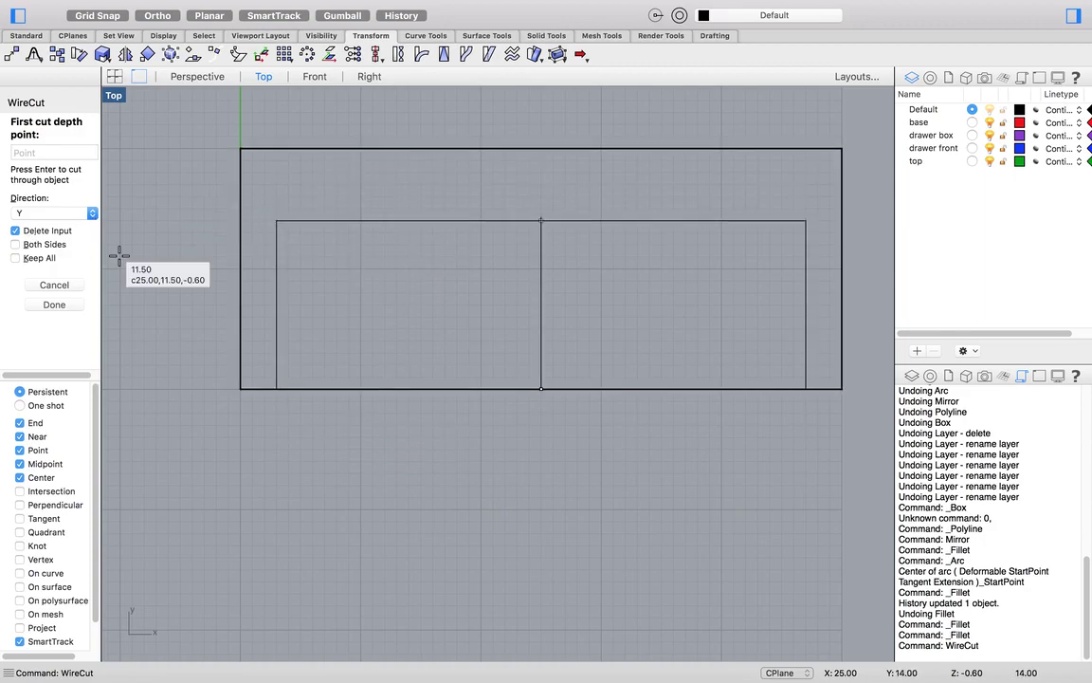
Check Step 9 and complete the WireCut through the box in Rhinoceros along Y, cutting away the part under the filleted curve with Invert and Keep All off
key(ctrl+Right)
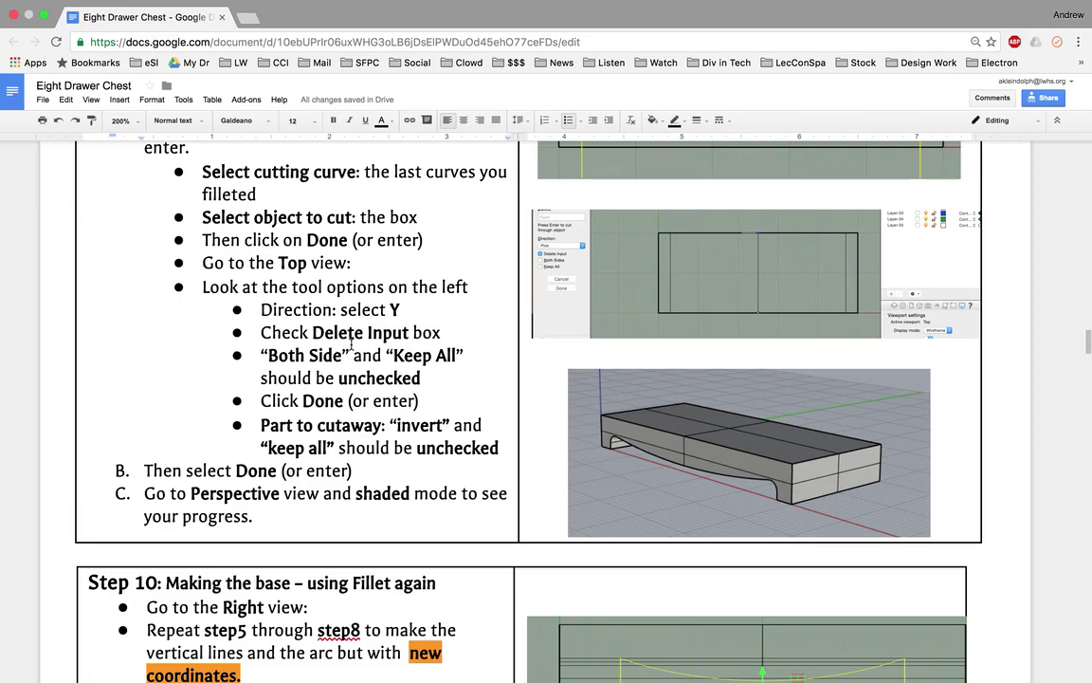
key(ctrl+Left)
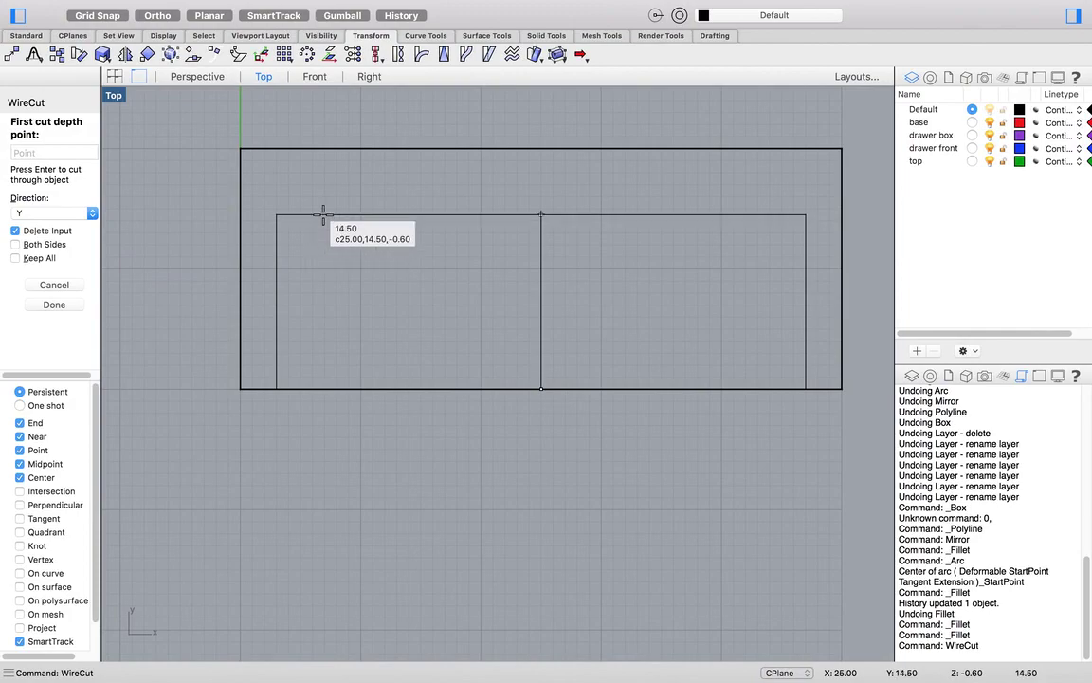
key(ctrl+Right)
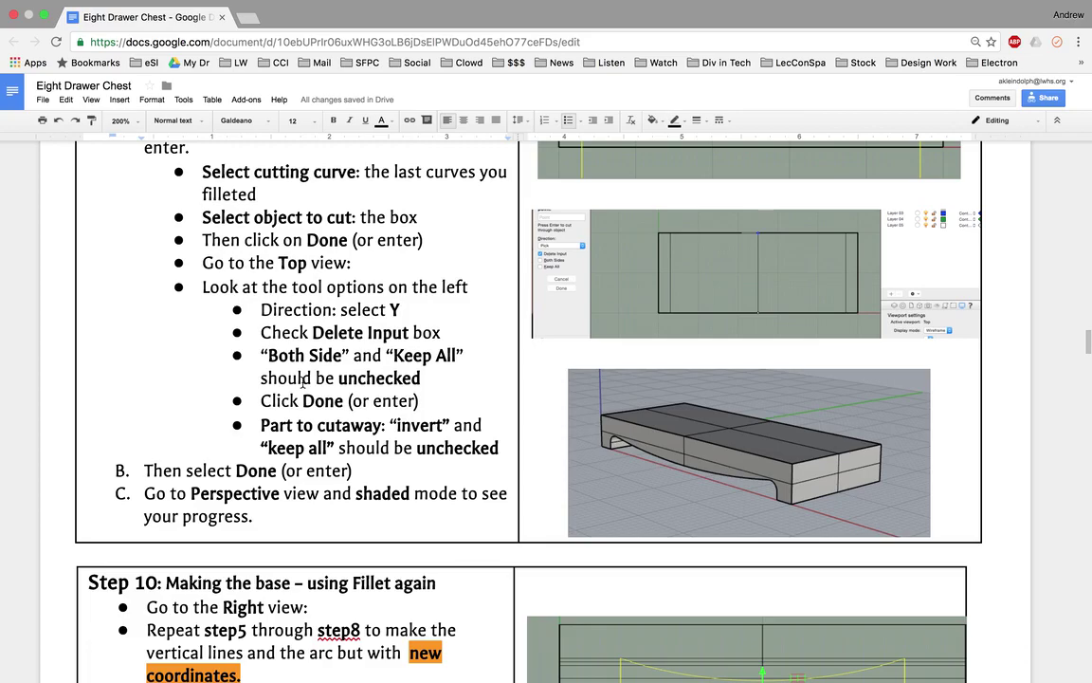
key(ctrl+Left)
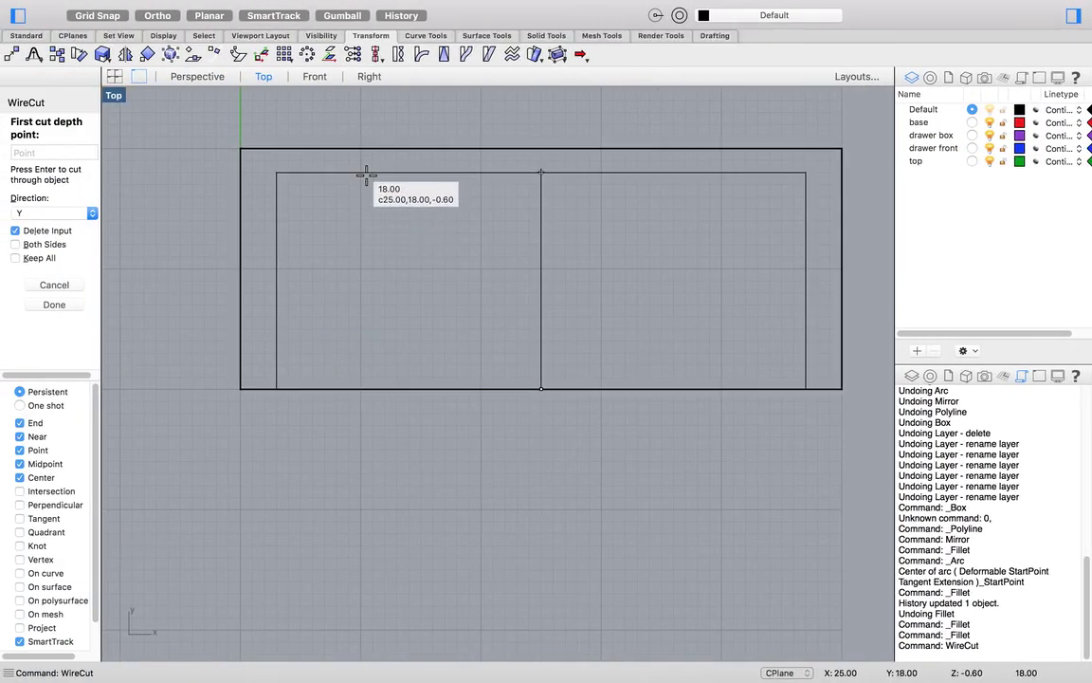
click(366, 175)
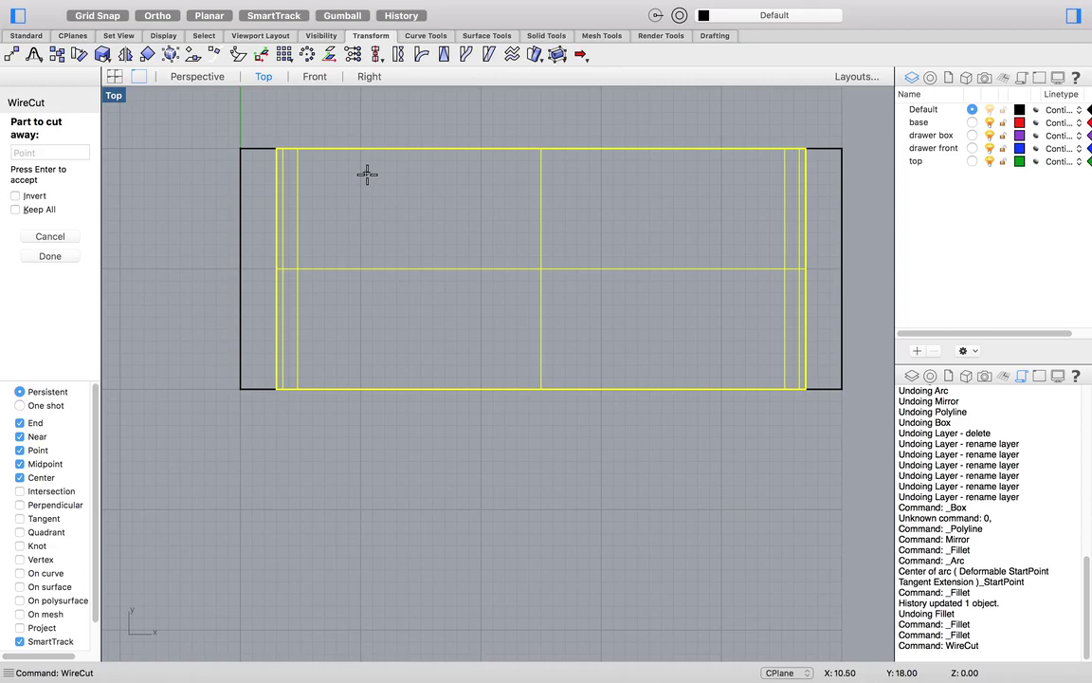
key(ctrl+Right)
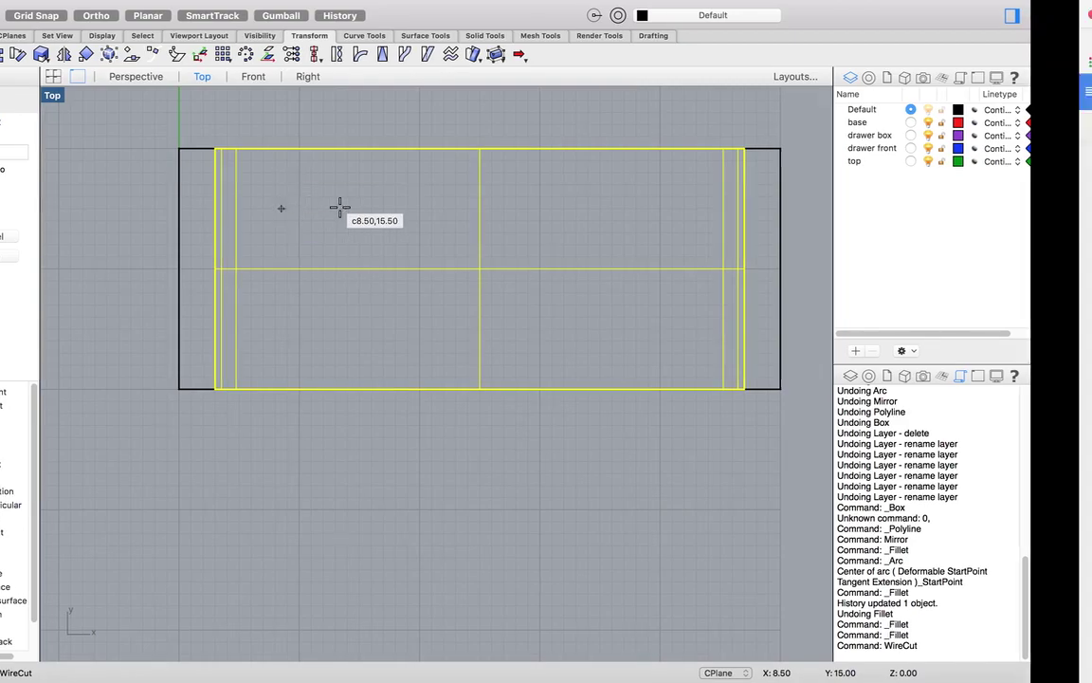
key(ctrl+Left)
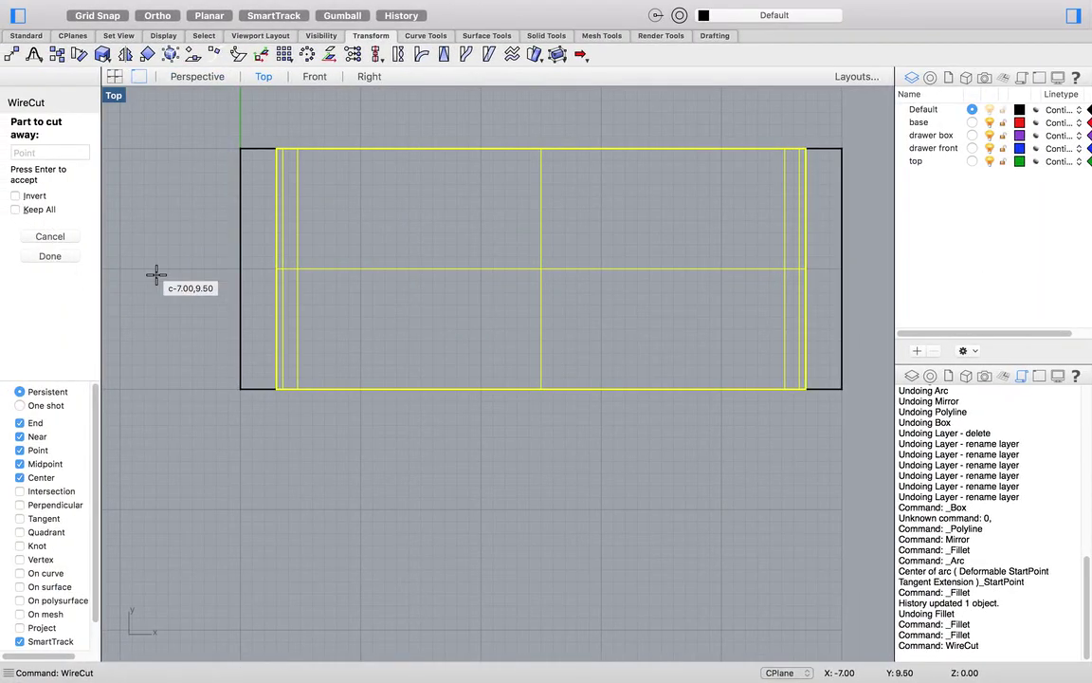
key(Return)
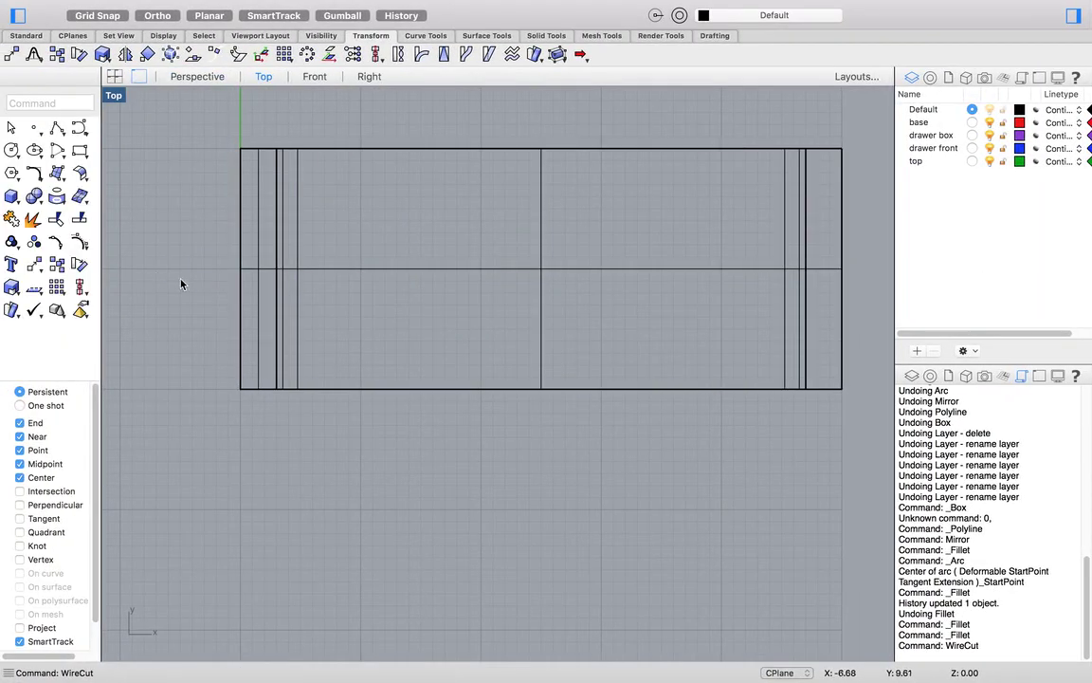
Show the cut base in the Perspective view, zoomed to extents in Shaded display mode, and view it from a lower angle
click(197, 76)
scroll(463, 351, up, 5)
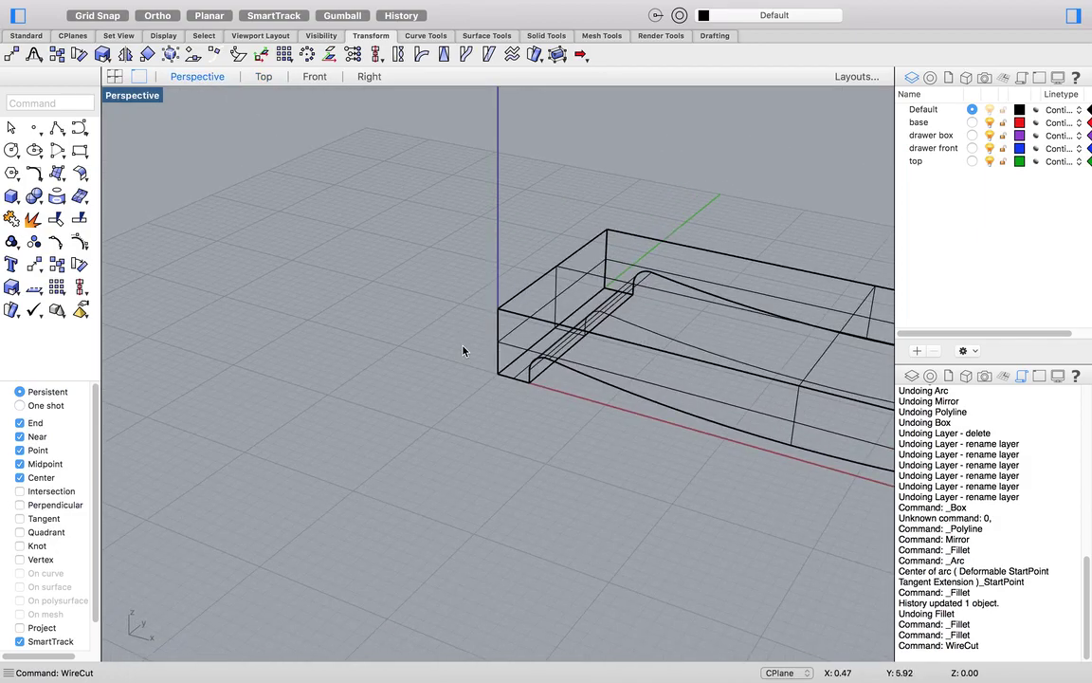
key(super+shift+e)
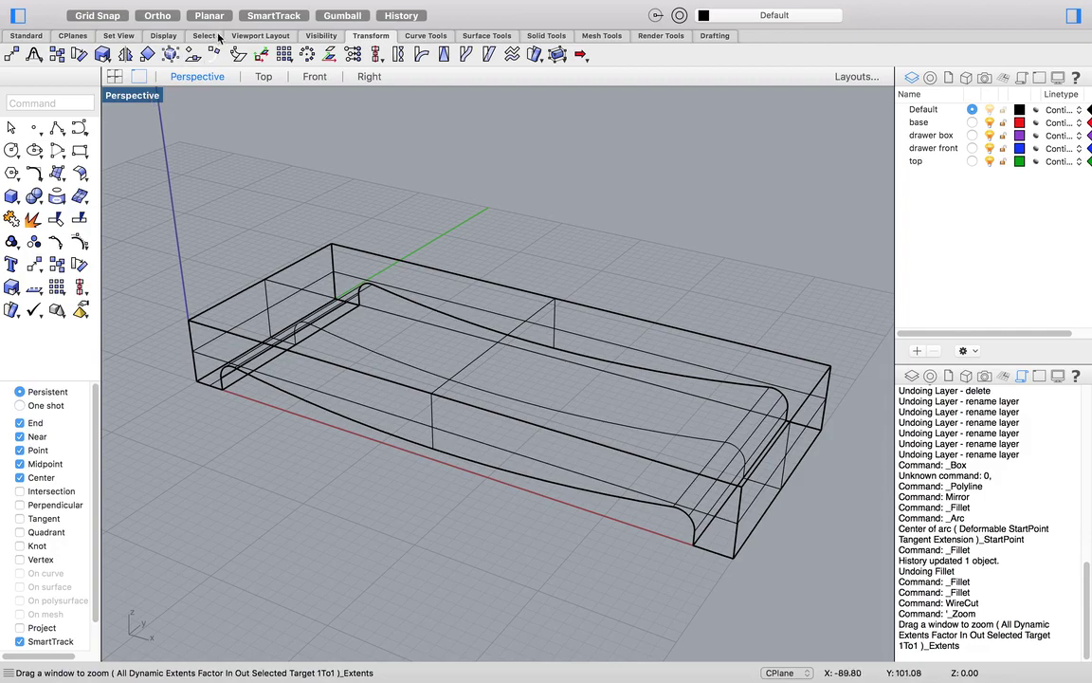
click(192, 8)
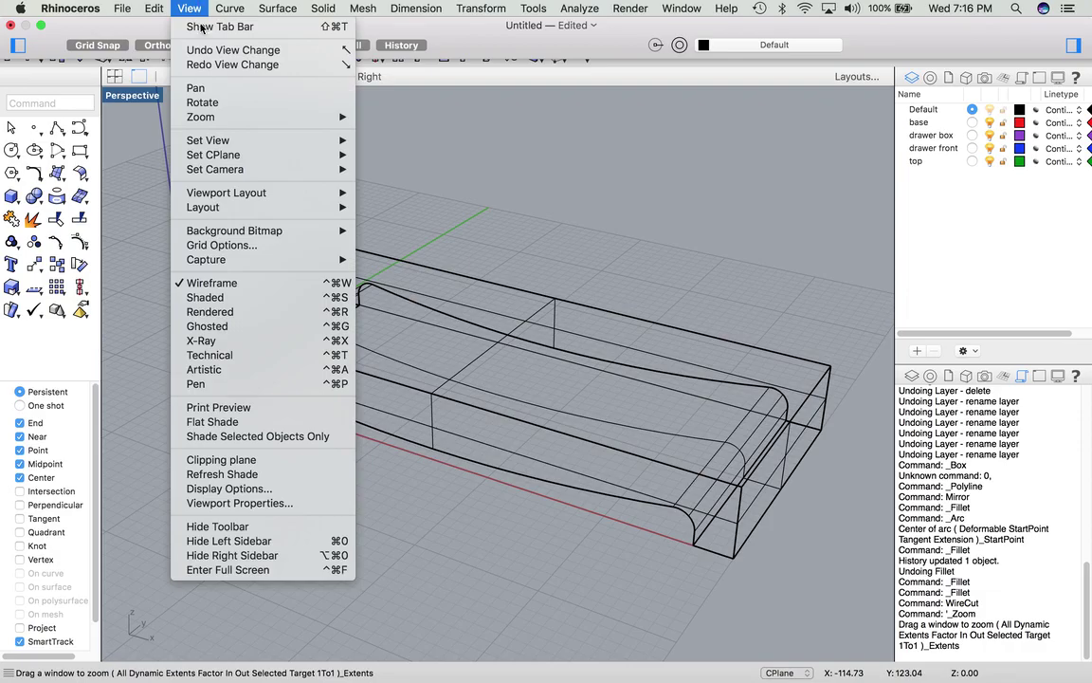
click(246, 299)
right_drag(378, 441, 384, 412)
Read Step 10 of the tutorial document for the required view and the new polyline and arc coordinates
key(super+Tab)
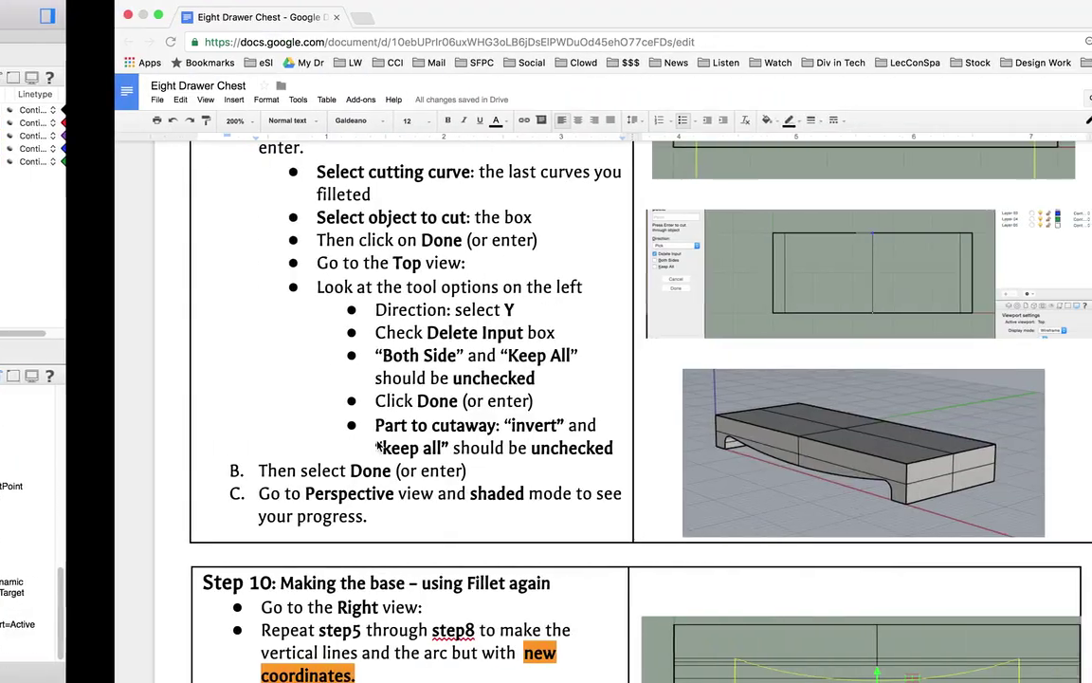
scroll(500, 472, down, 5)
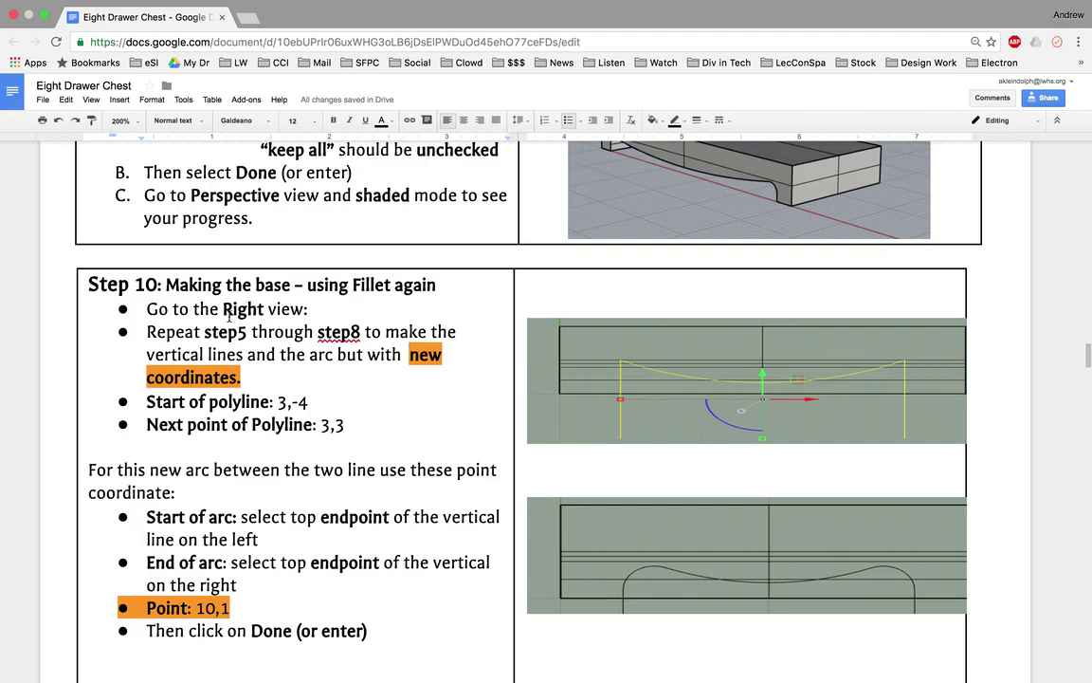
key(super+Tab)
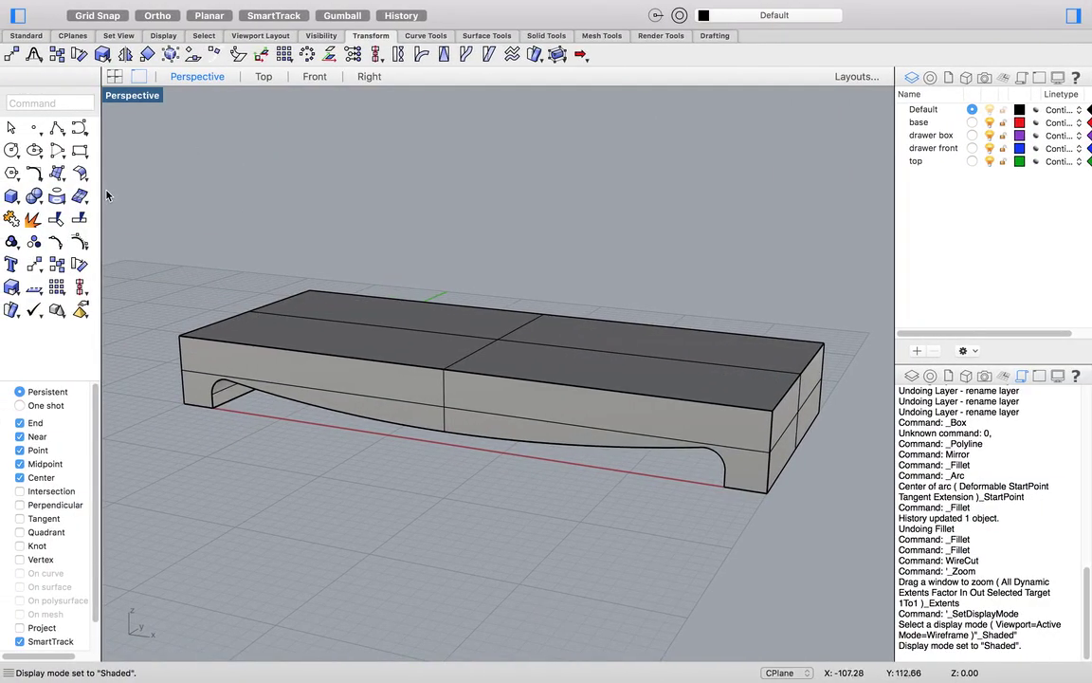
Draw a vertical polyline from 3,-4 to 3,3 in the Right view of Rhinoceros, following the Step 10 coordinates
click(355, 75)
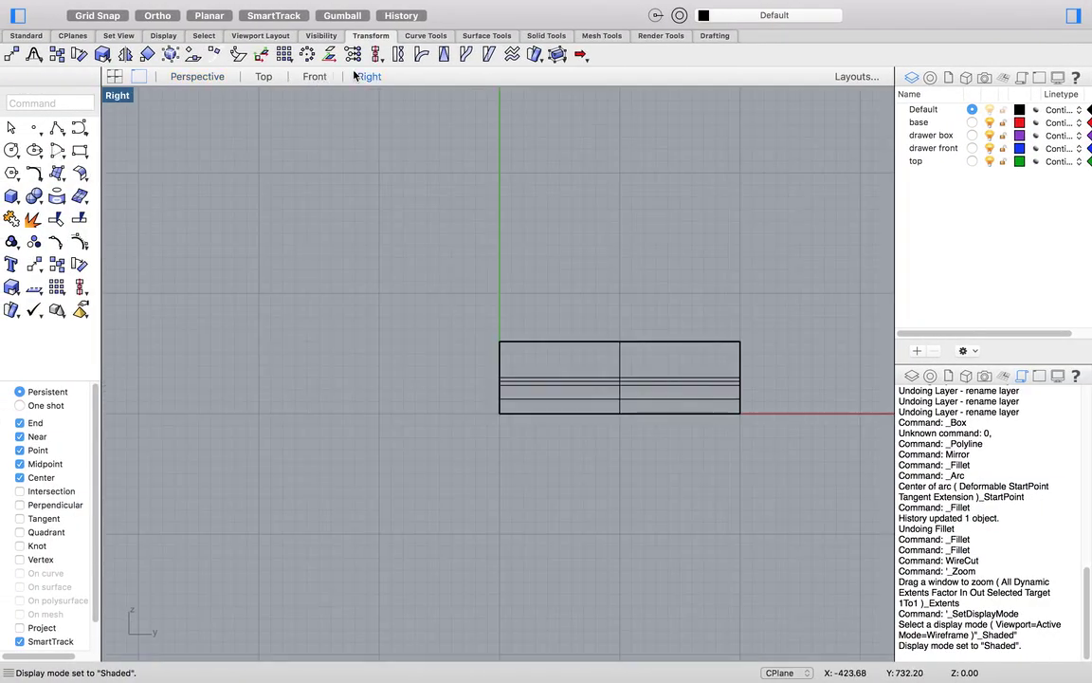
key(super+Tab)
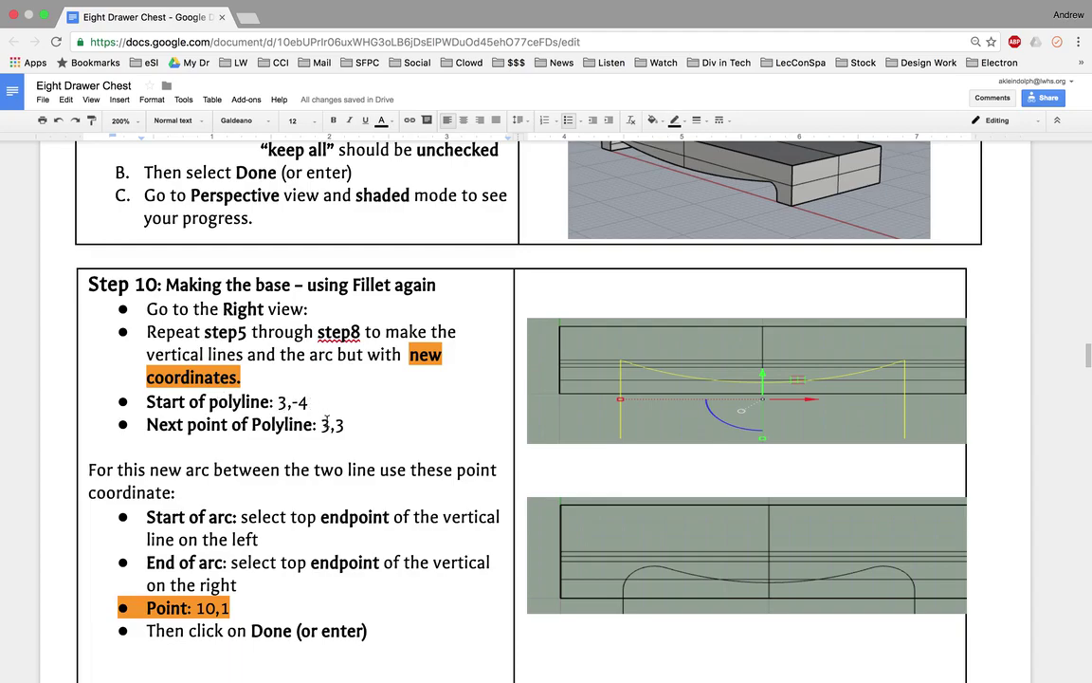
key(ctrl+Left)
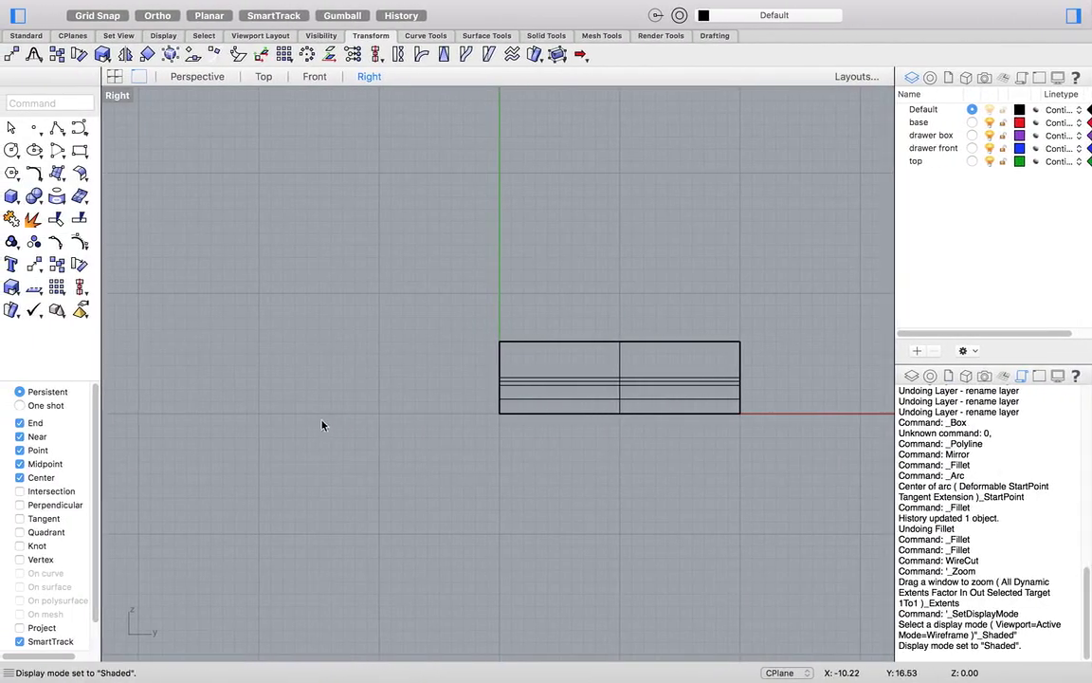
click(57, 127)
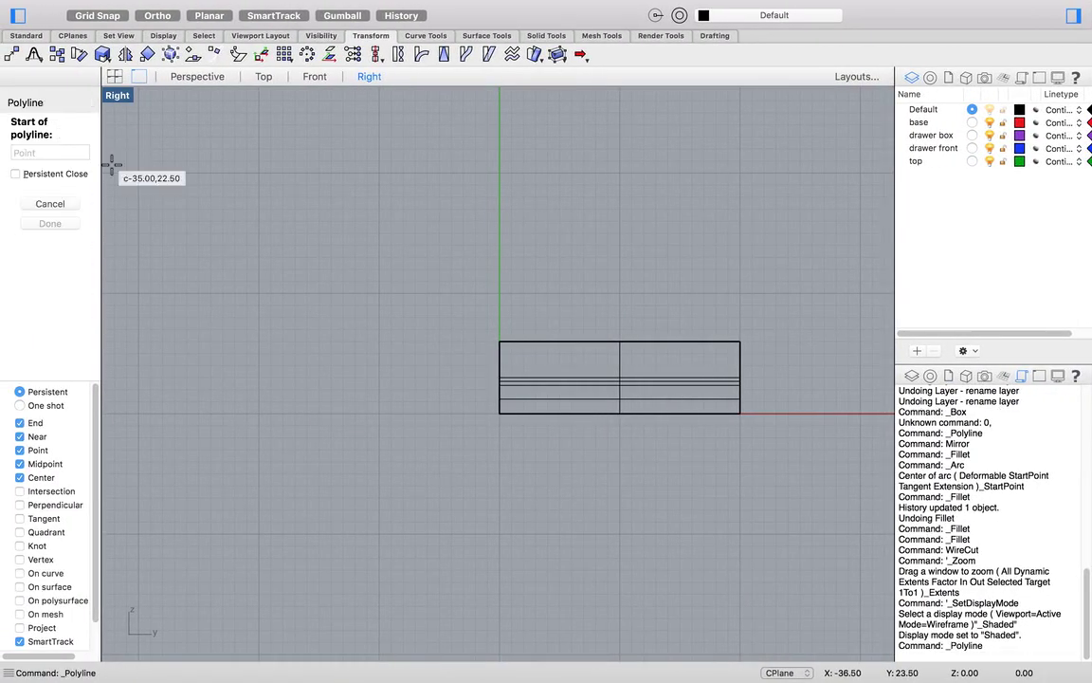
text(3,)
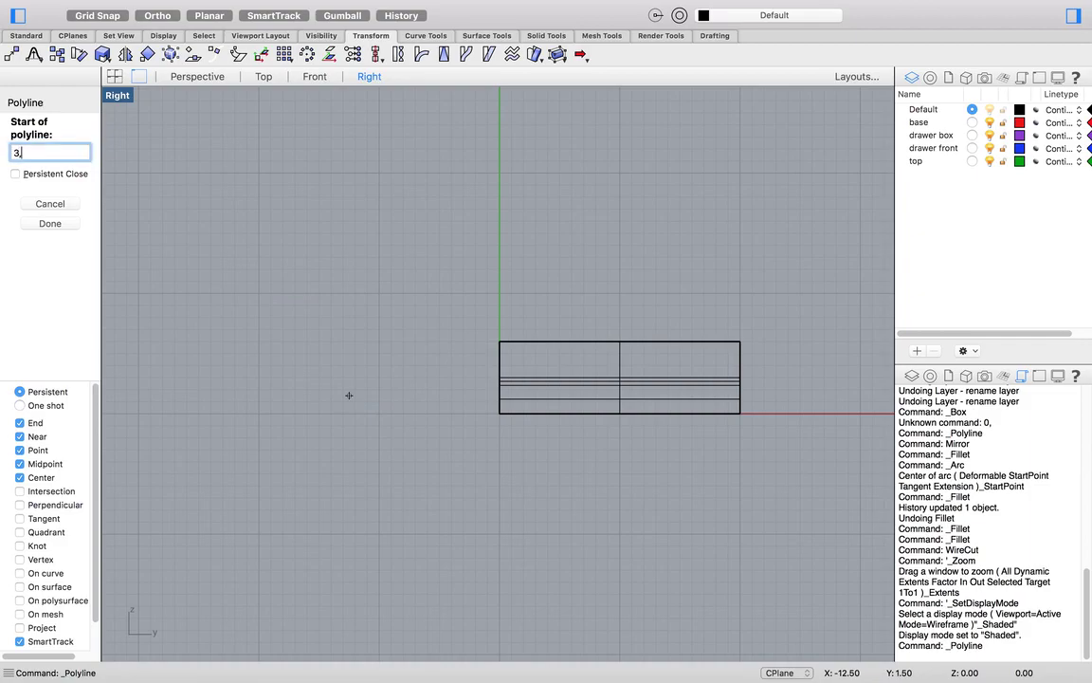
text(-4)
key(Return)
text(33)
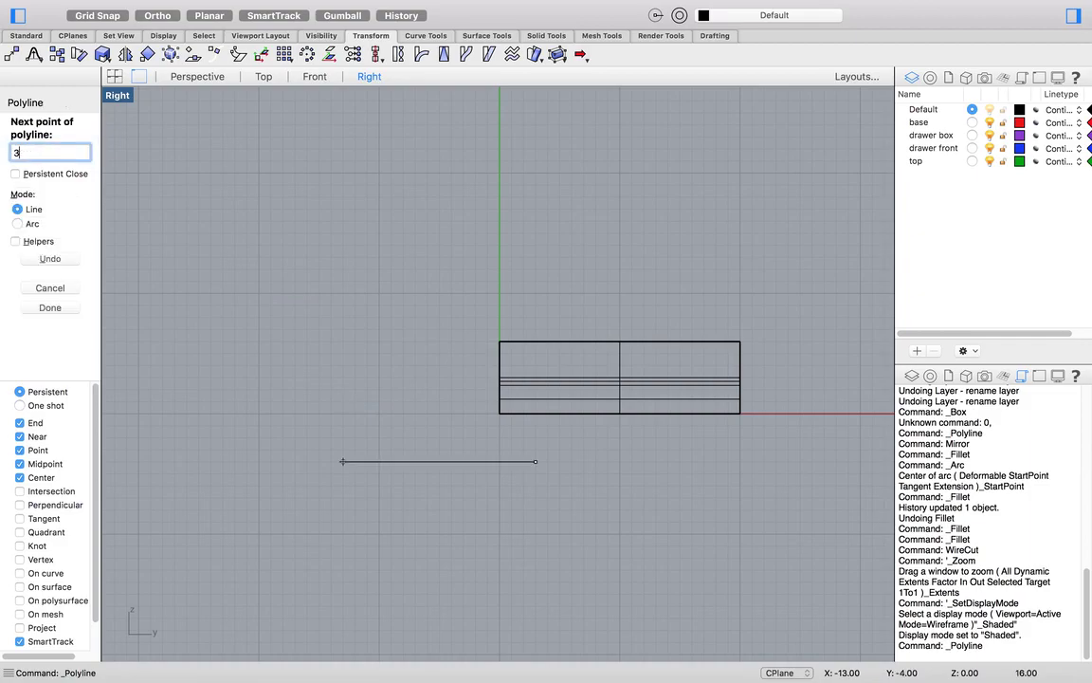
key(Return)
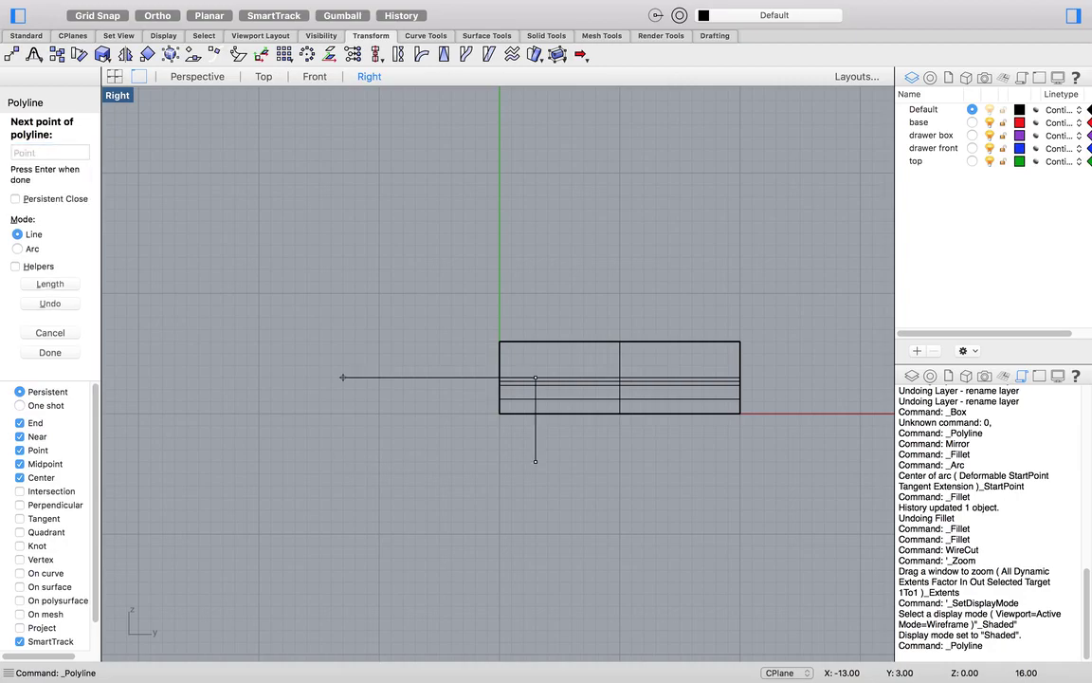
key(Return)
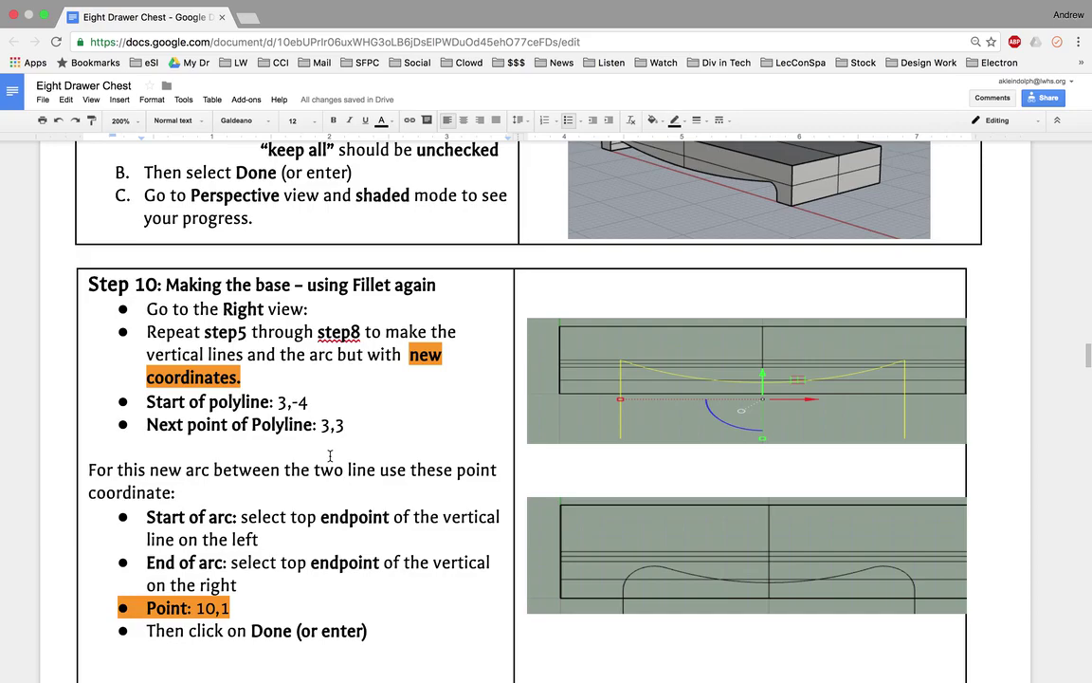
Switch to Rhinoceros and mirror a copy of the vertical line across the base's vertical centerline in the Right view
key(ctrl+Left)
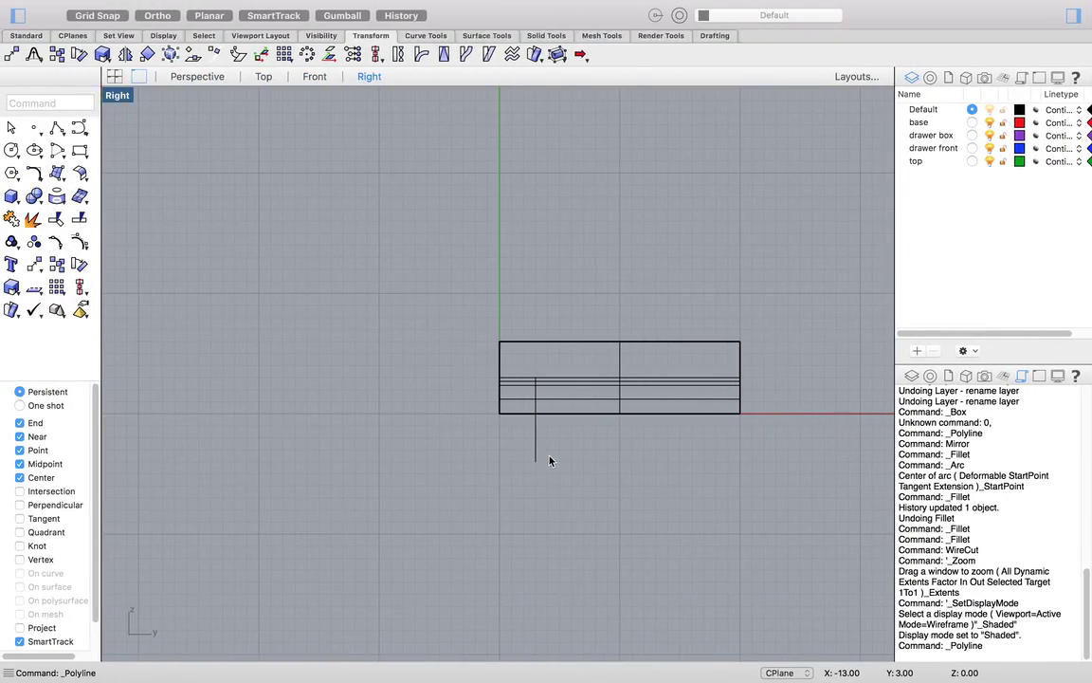
text(Mirror)
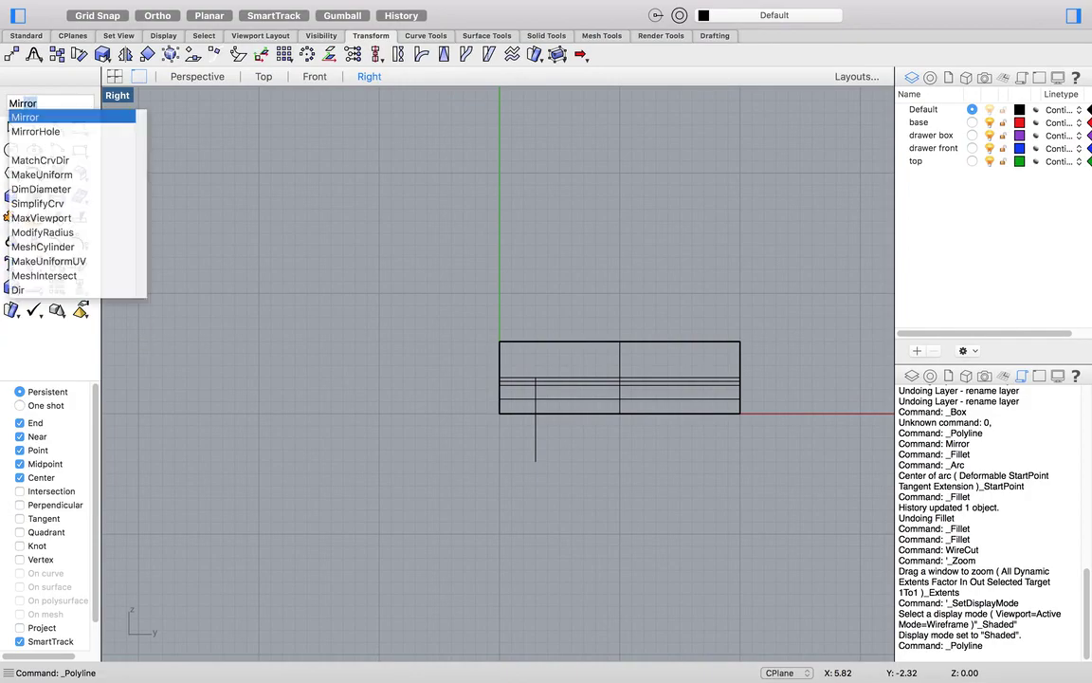
key(Return)
click(536, 438)
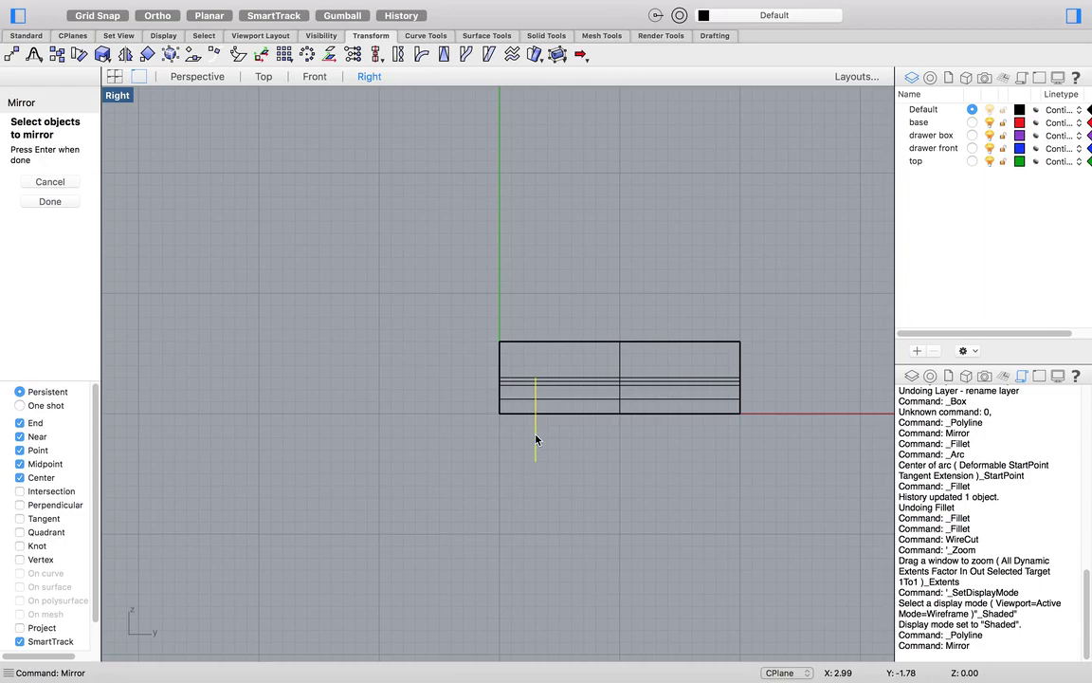
key(Return)
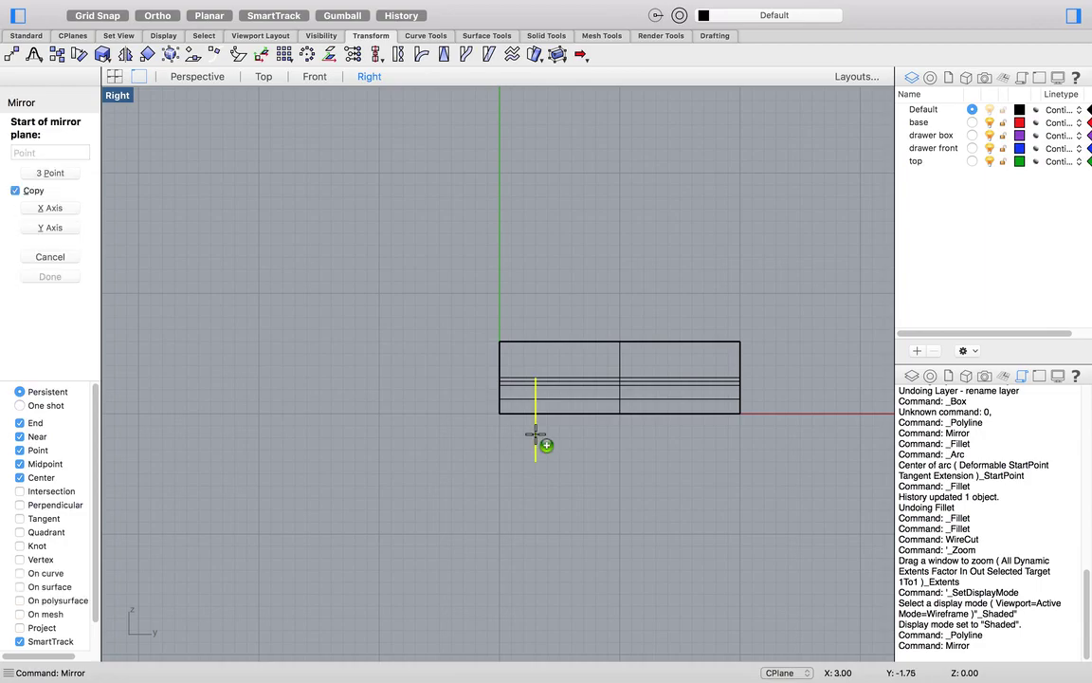
click(620, 414)
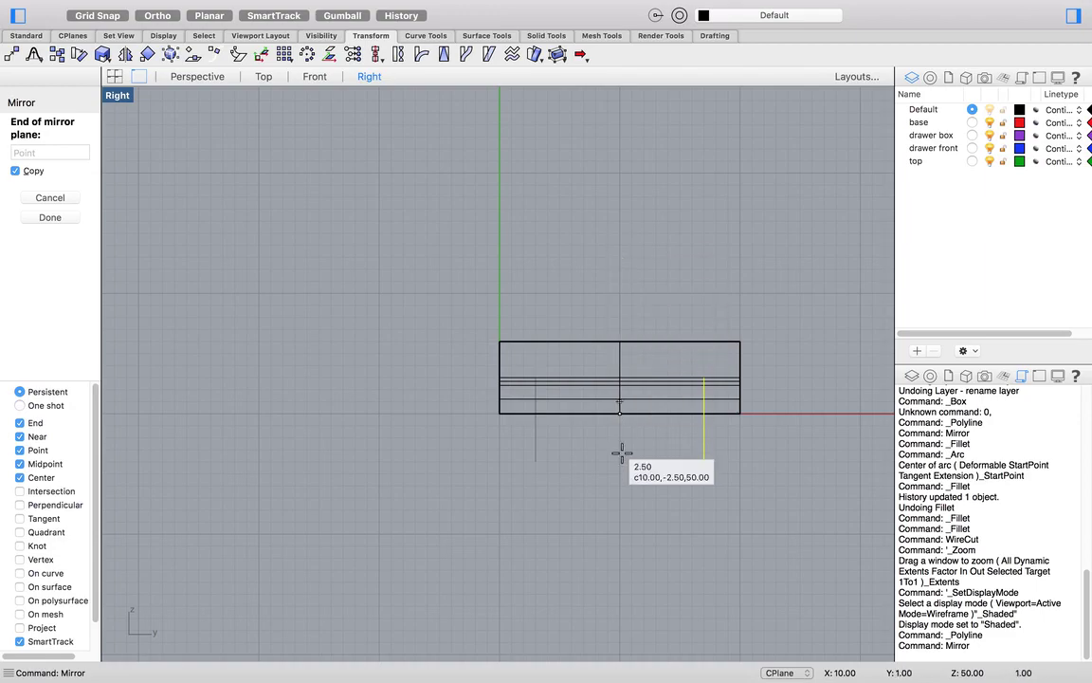
click(608, 228)
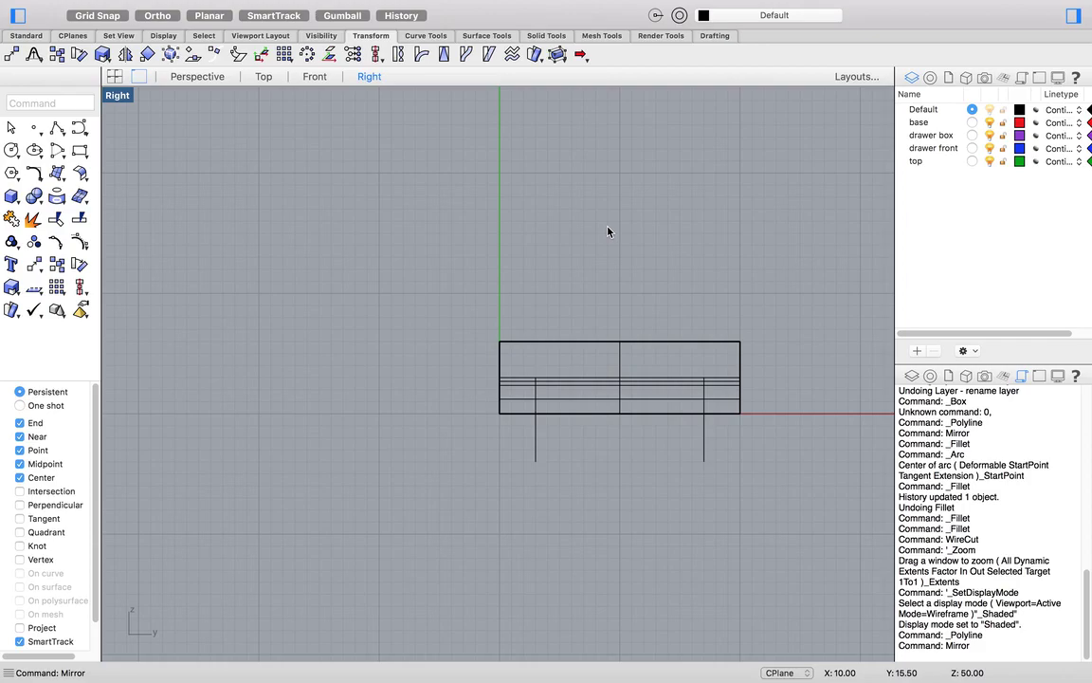
Check the arc point in Step 10, and draw an arc in Rhinoceros between the two vertical lines' upper endpoints through 10,1
key(ctrl+Right)
scroll(621, 512, down, 3)
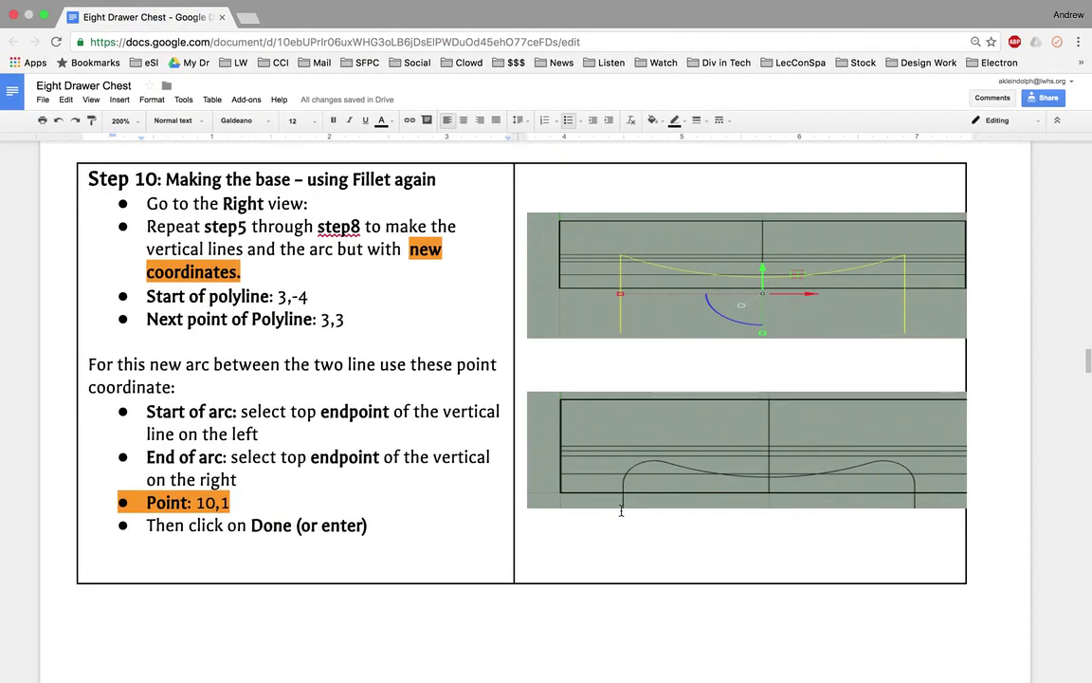
drag(231, 502, 196, 502)
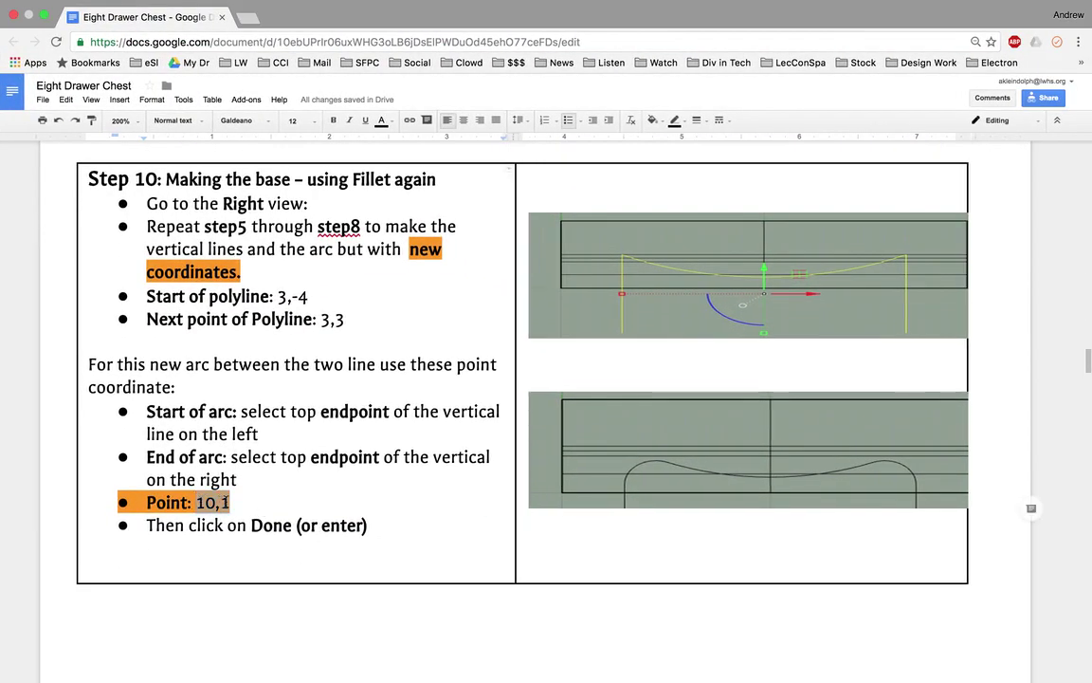
key(ctrl+Left)
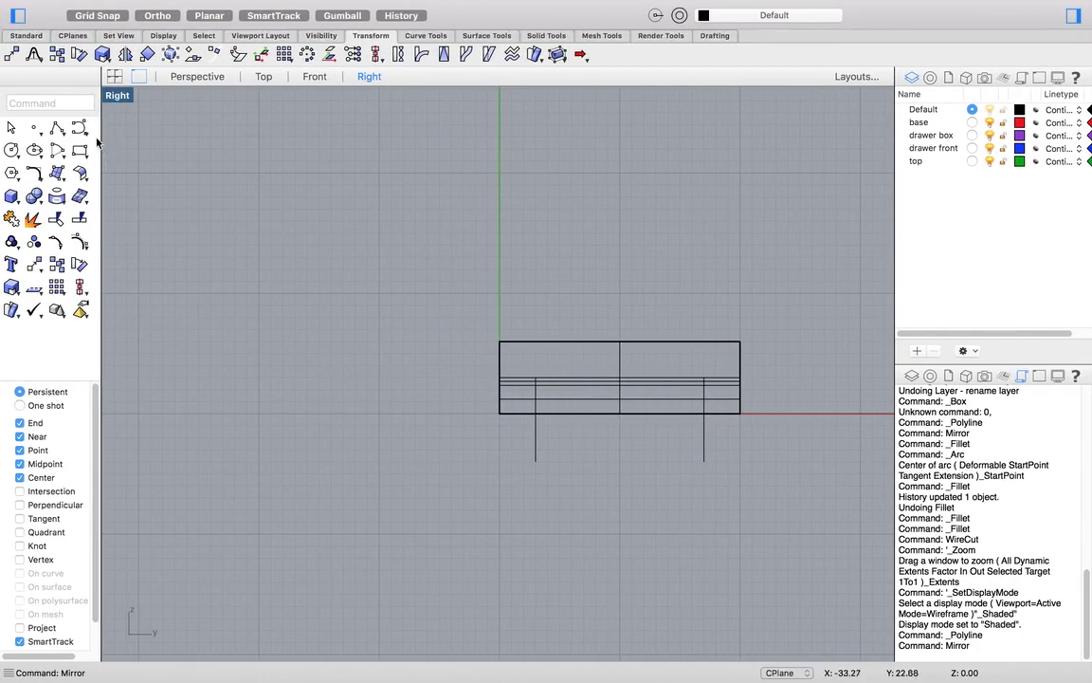
click(57, 150)
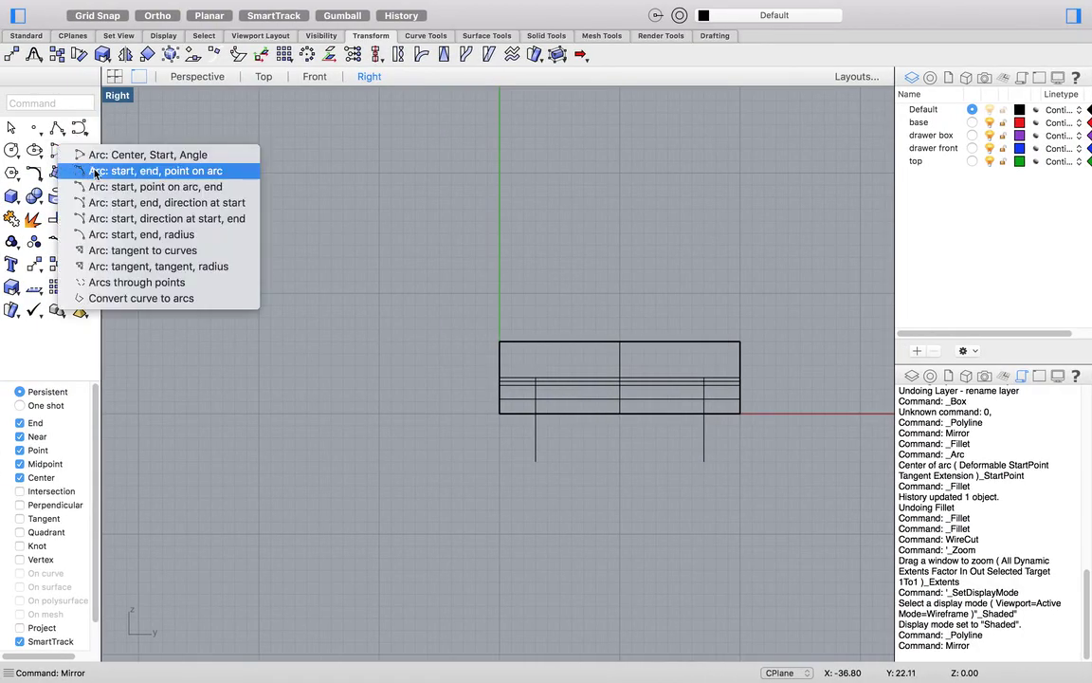
click(95, 172)
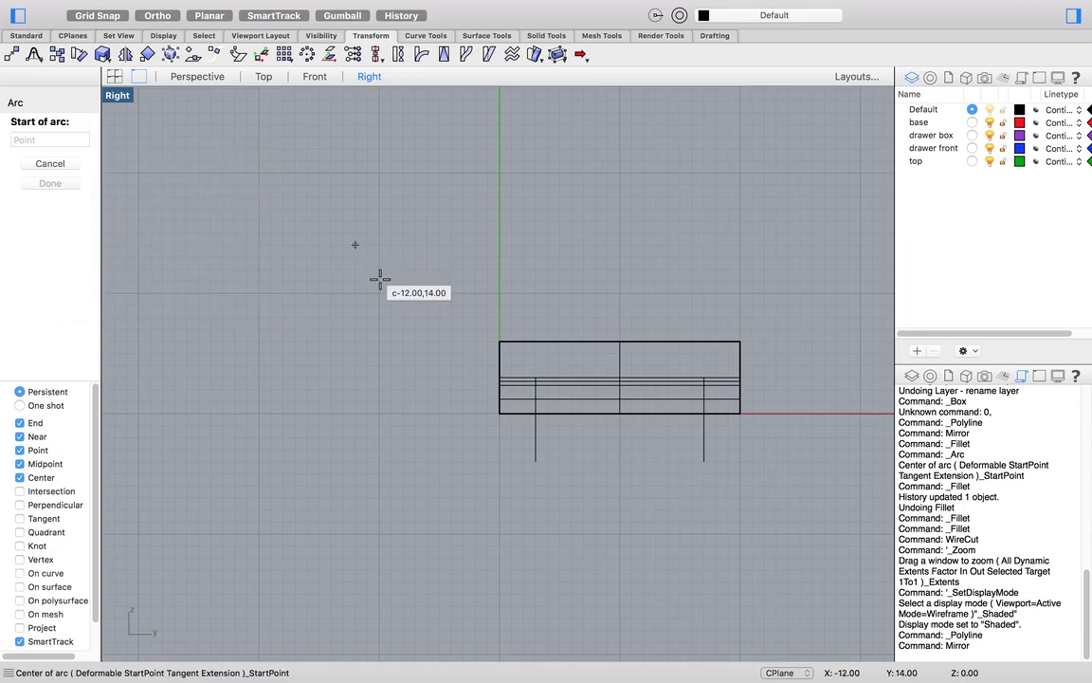
click(535, 378)
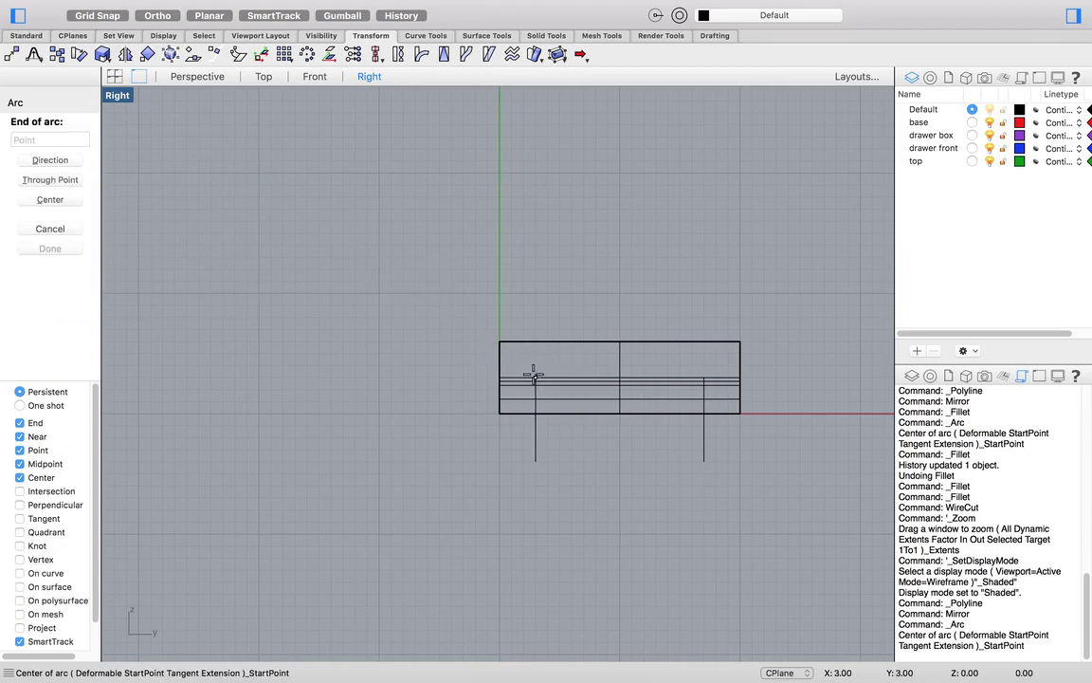
click(704, 379)
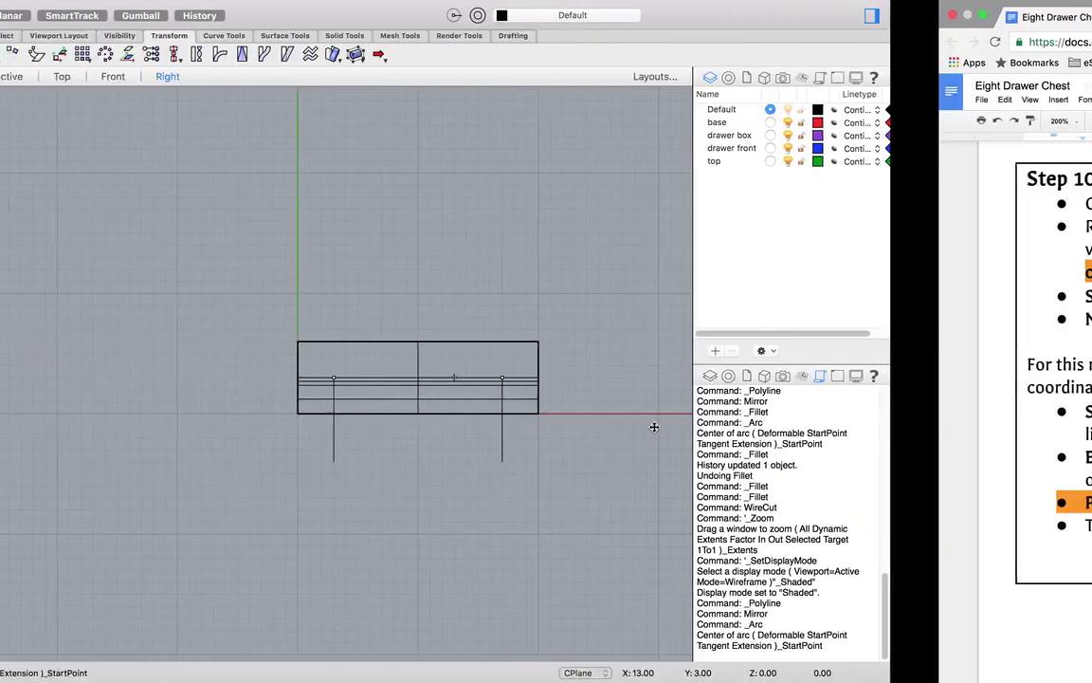
text(10)
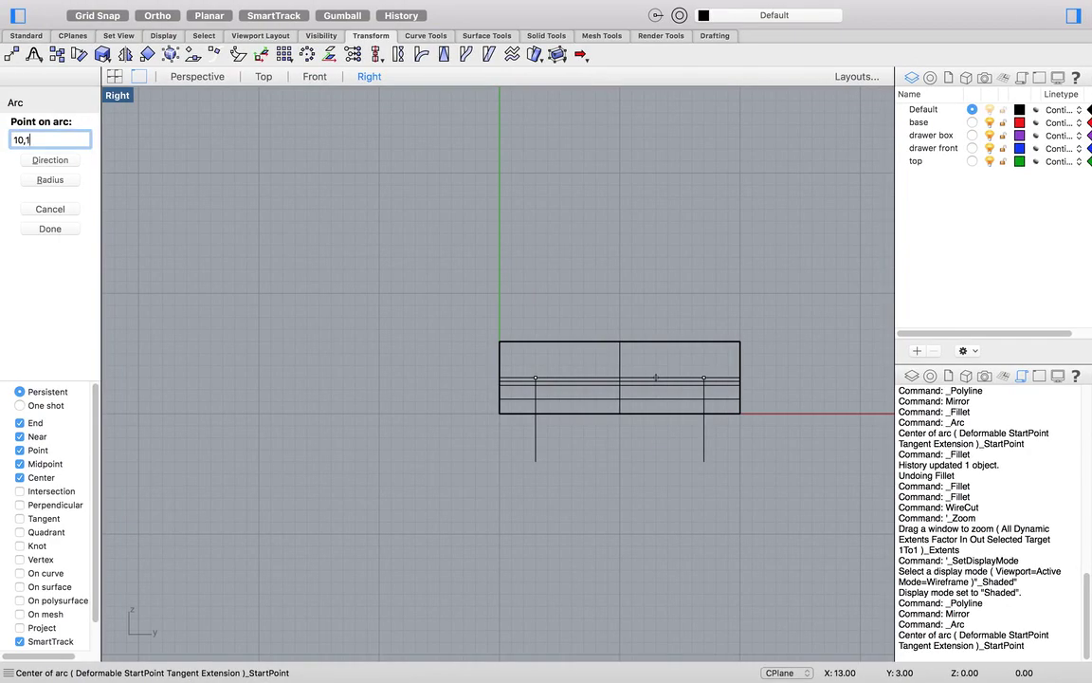
text(,1)
key(Return)
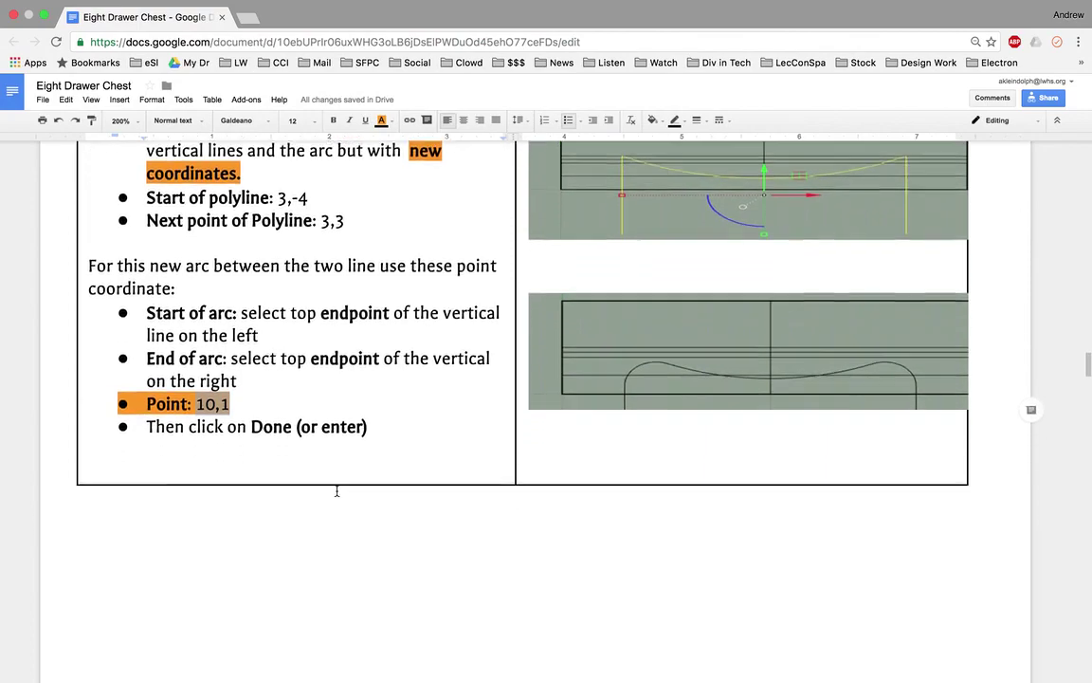
Fillet the arc with both vertical lines at radius 1.5, with Join and Trim on
scroll(337, 490, down, 3)
scroll(336, 491, up, 4)
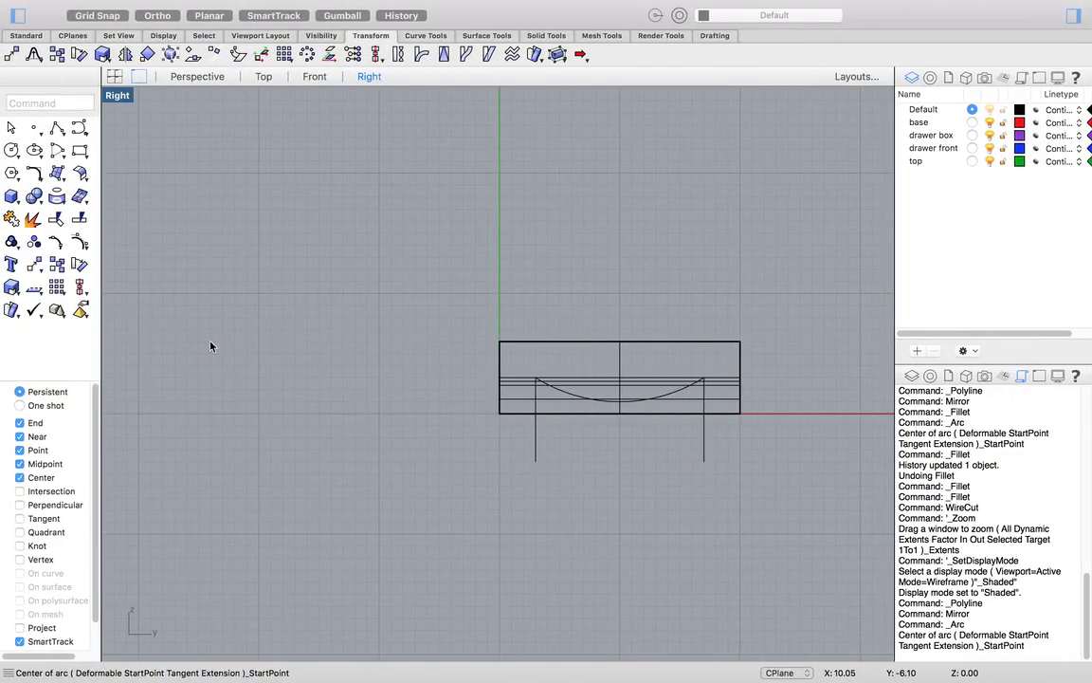
text(fil)
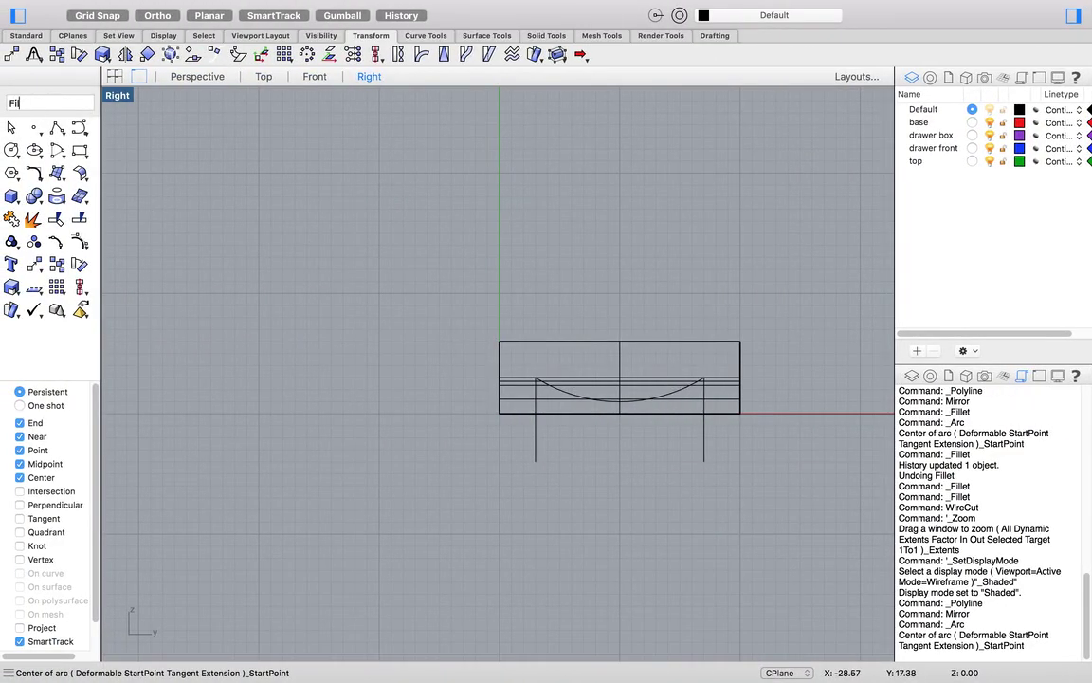
key(Return)
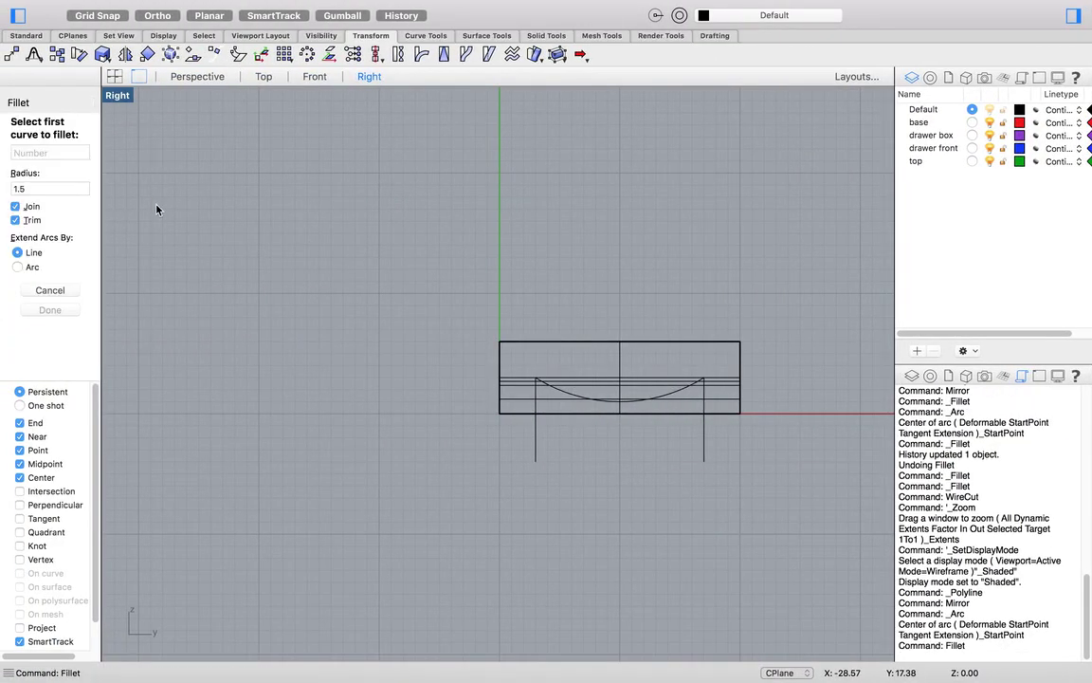
click(564, 396)
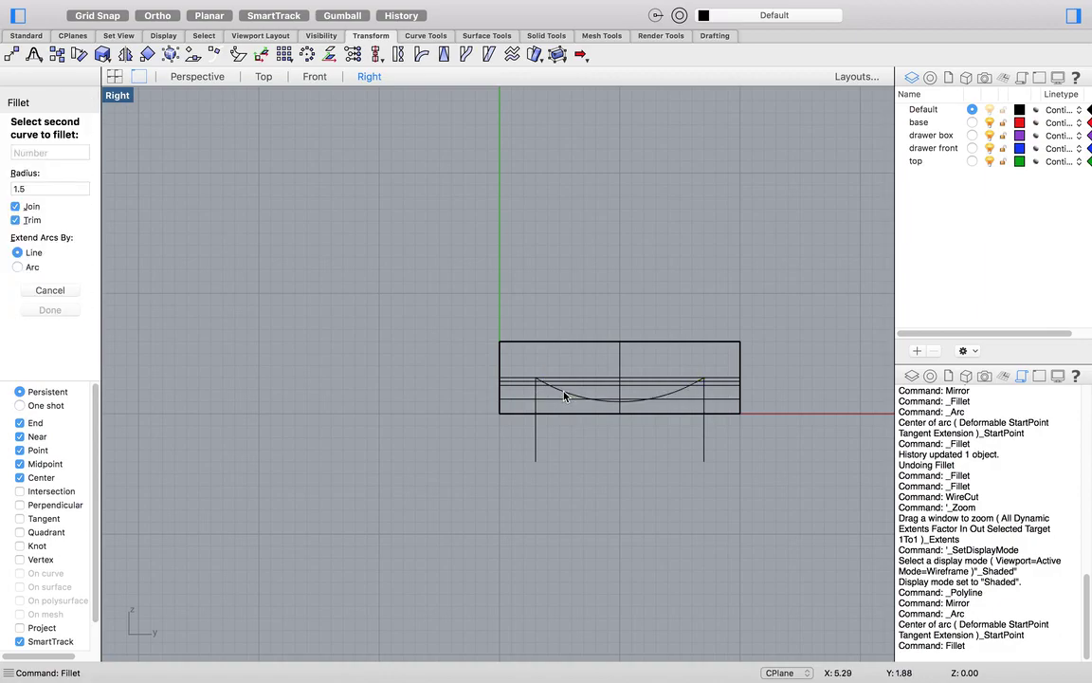
click(535, 431)
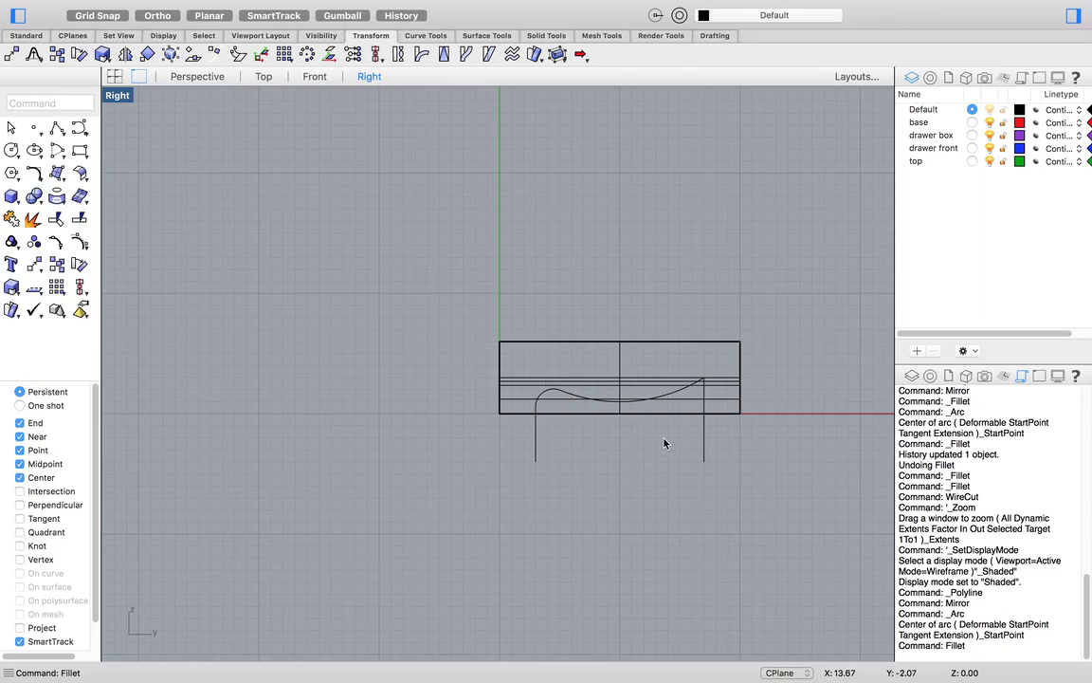
key(Return)
click(676, 399)
click(703, 432)
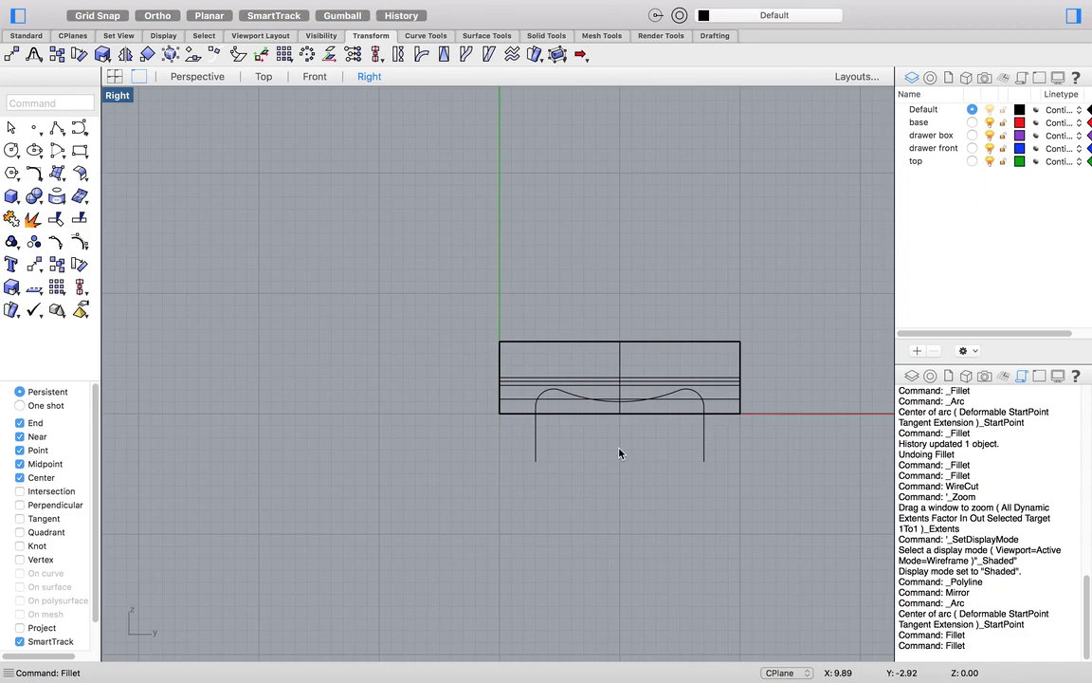
Read Step 11 of the tutorial document and close the filleted side curve in Rhinoceros with Close Curve
key(super+Tab)
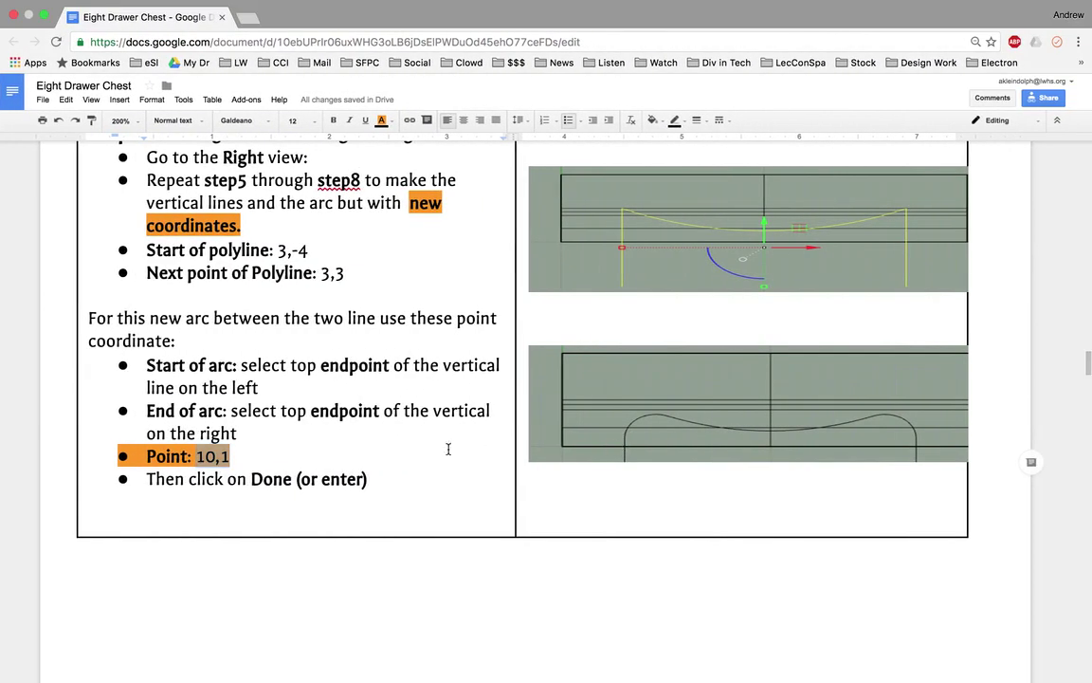
scroll(402, 461, down, 10)
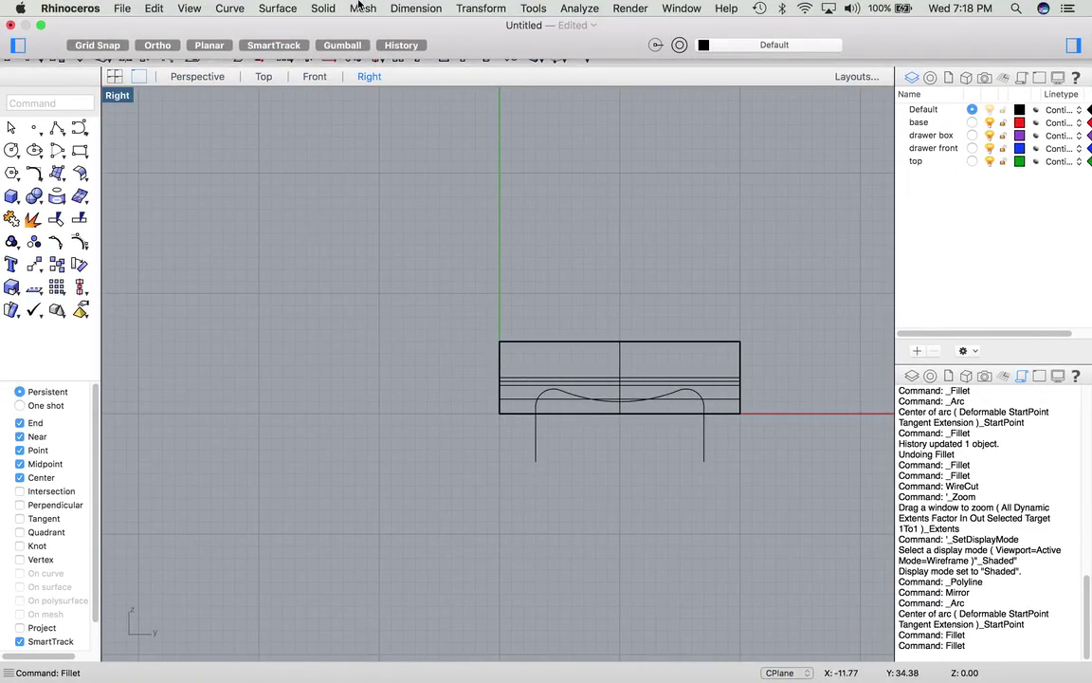
click(232, 8)
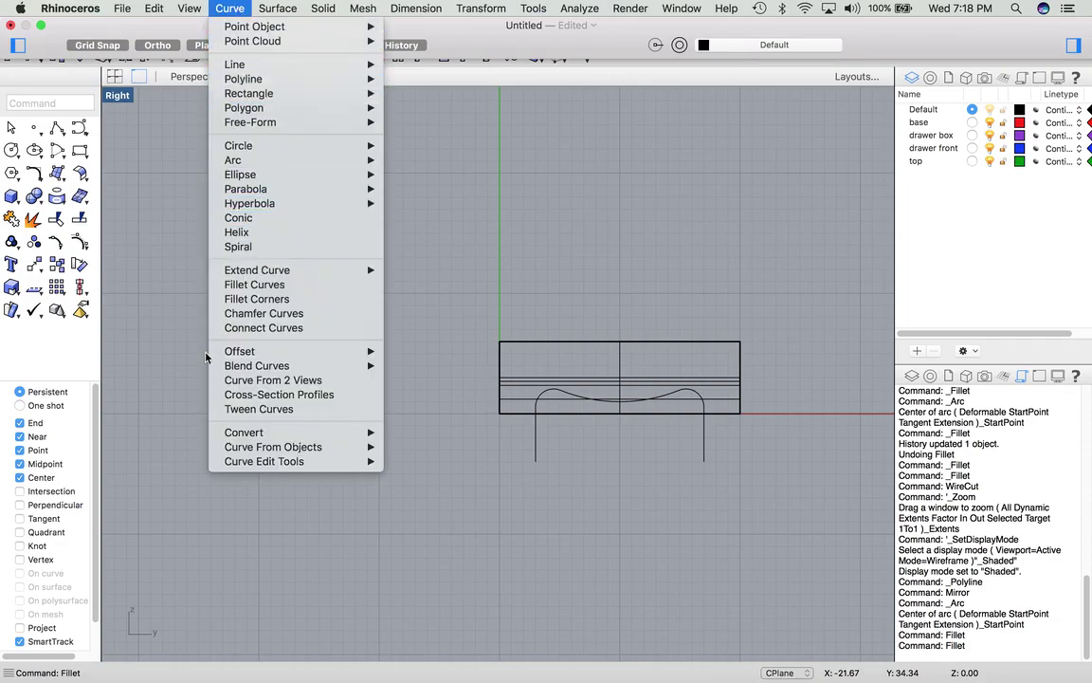
mouse_move(268, 461)
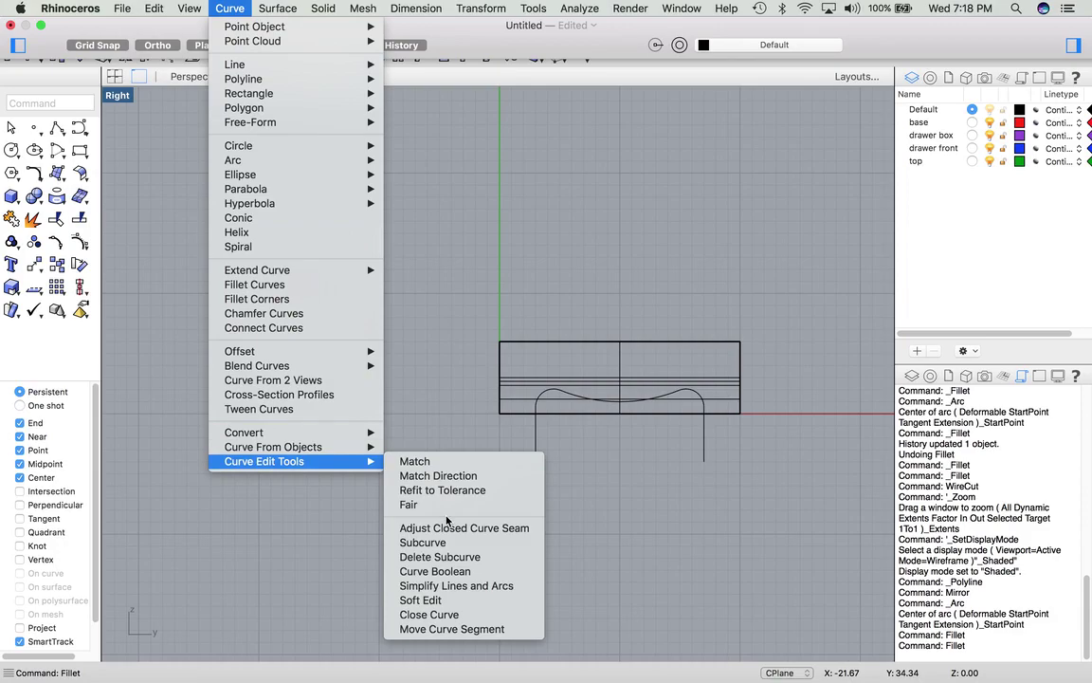
click(461, 616)
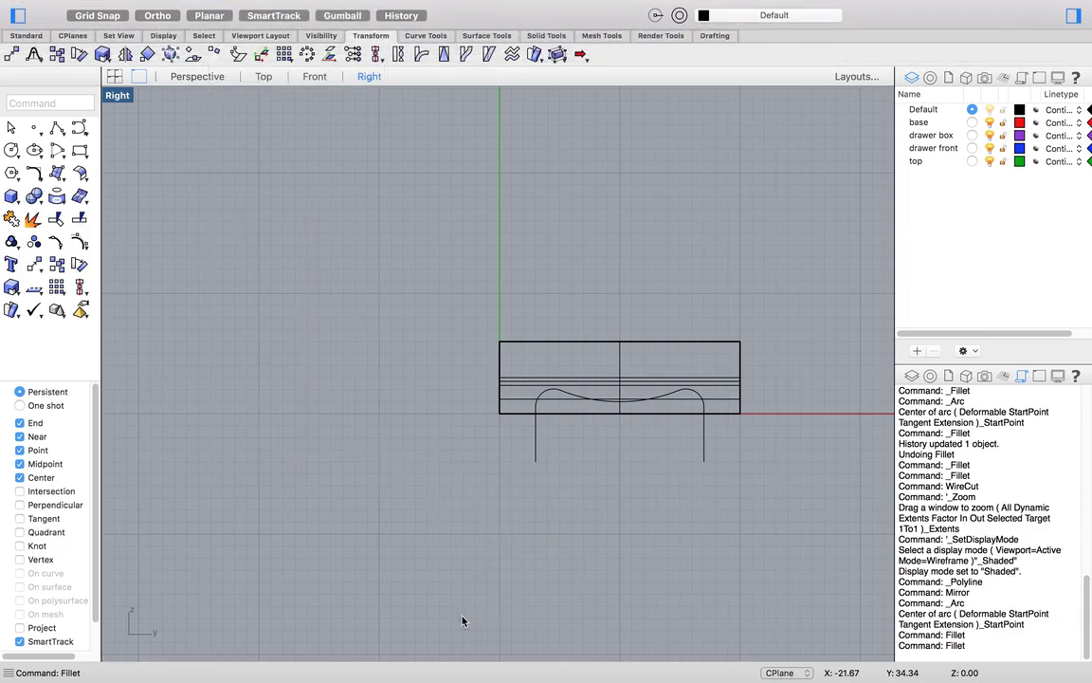
click(537, 453)
key(Return)
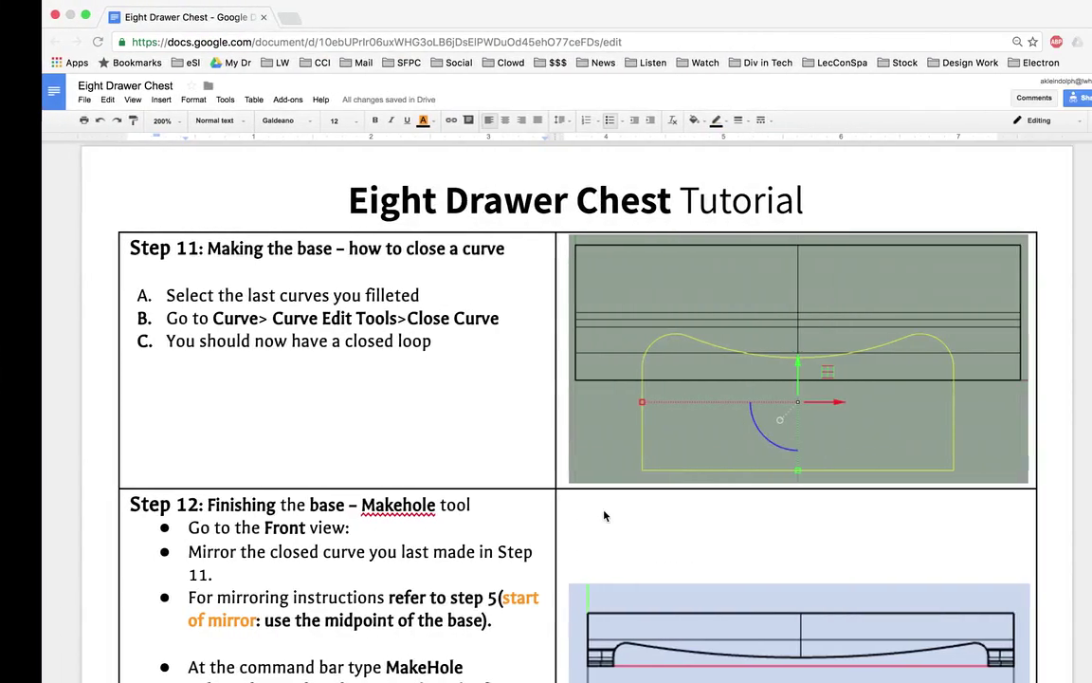
Read Step 12 of the tutorial document, and mirror a copy of the closed side curve across the base's midpoint in Rhinoceros' Front view
scroll(603, 510, down, 3)
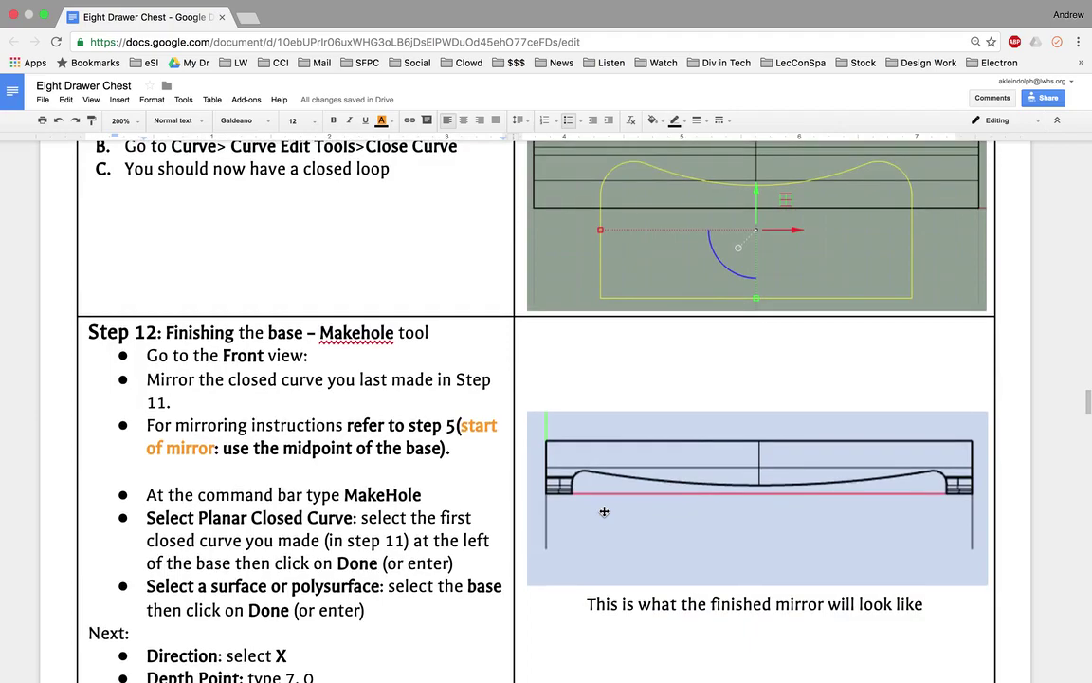
scroll(398, 361, down, 1)
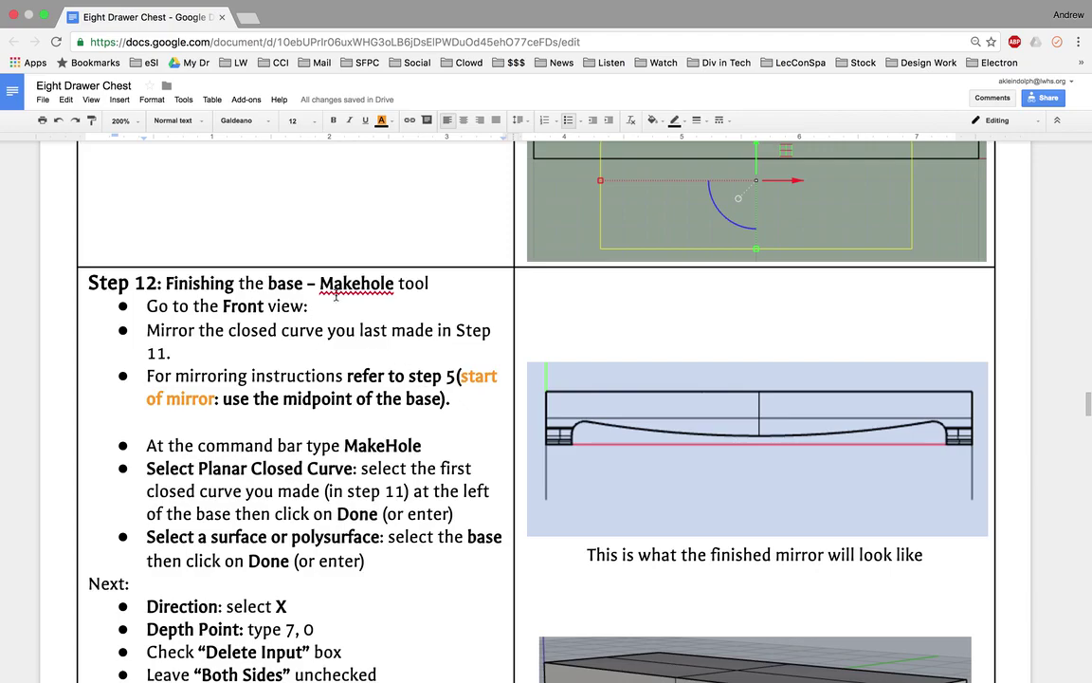
scroll(280, 272, down, 2)
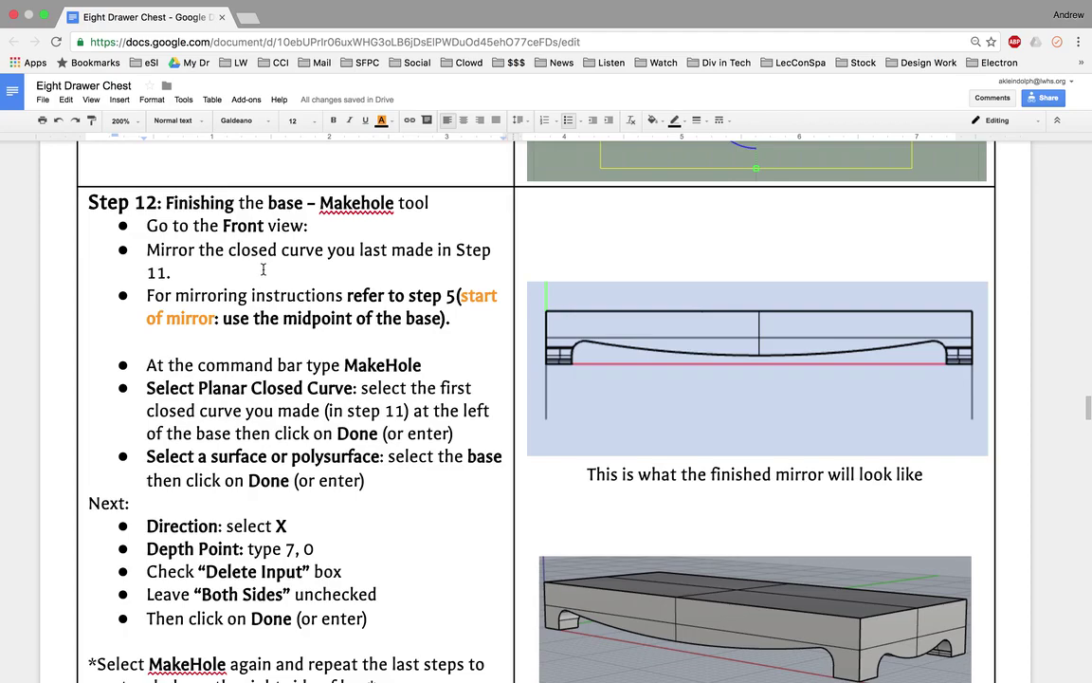
key(ctrl+Left)
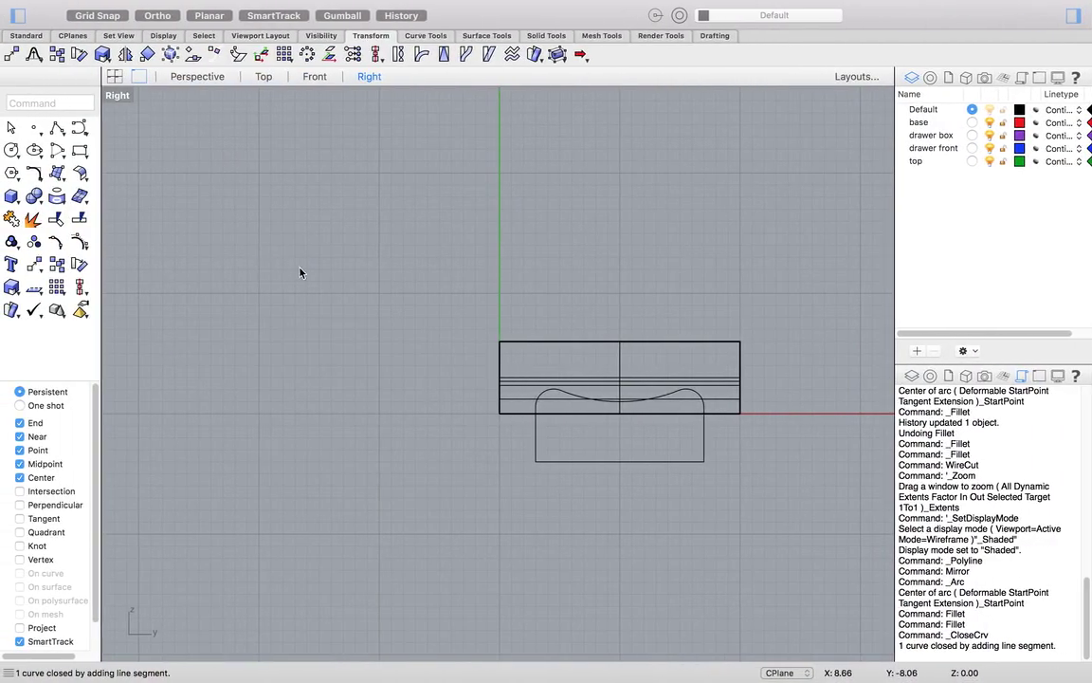
click(302, 78)
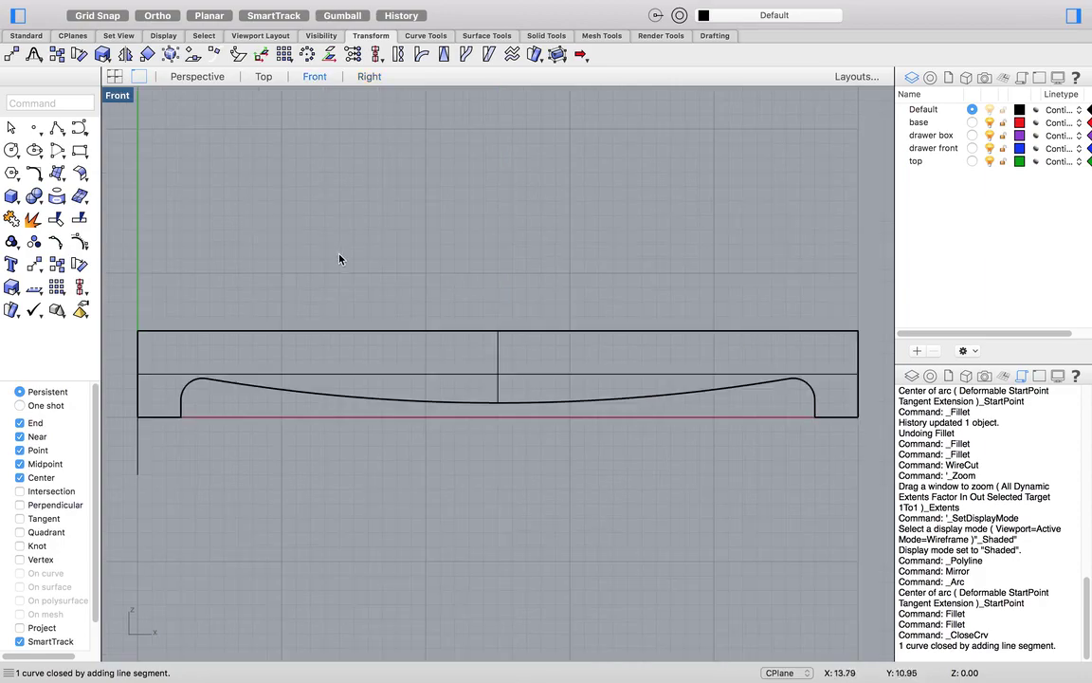
text(m)
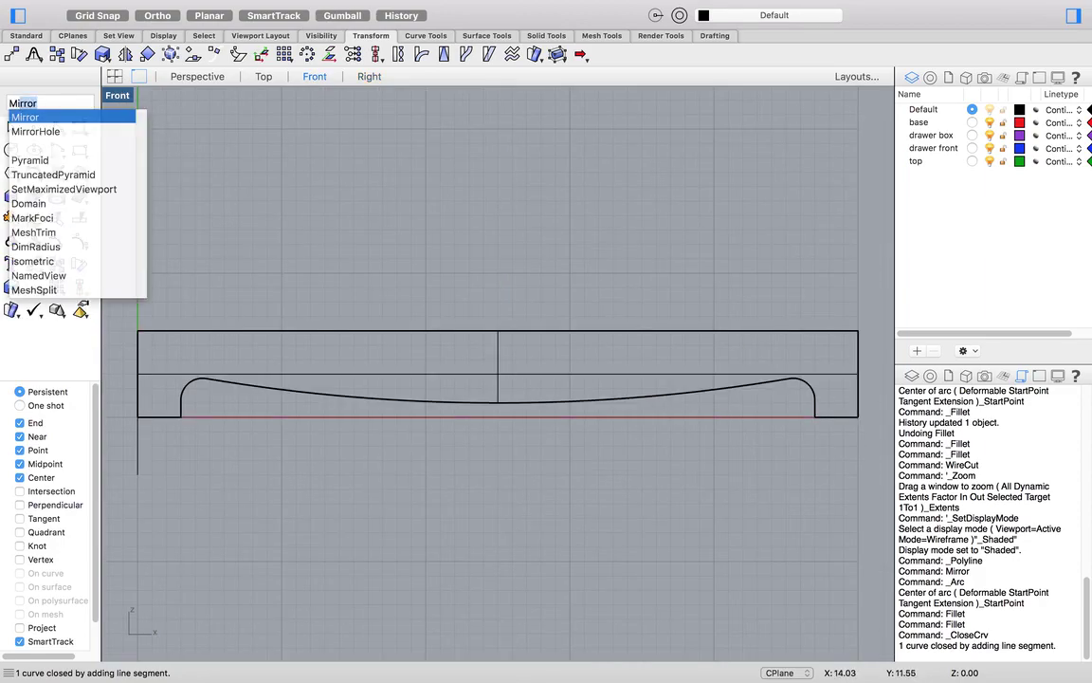
key(Return)
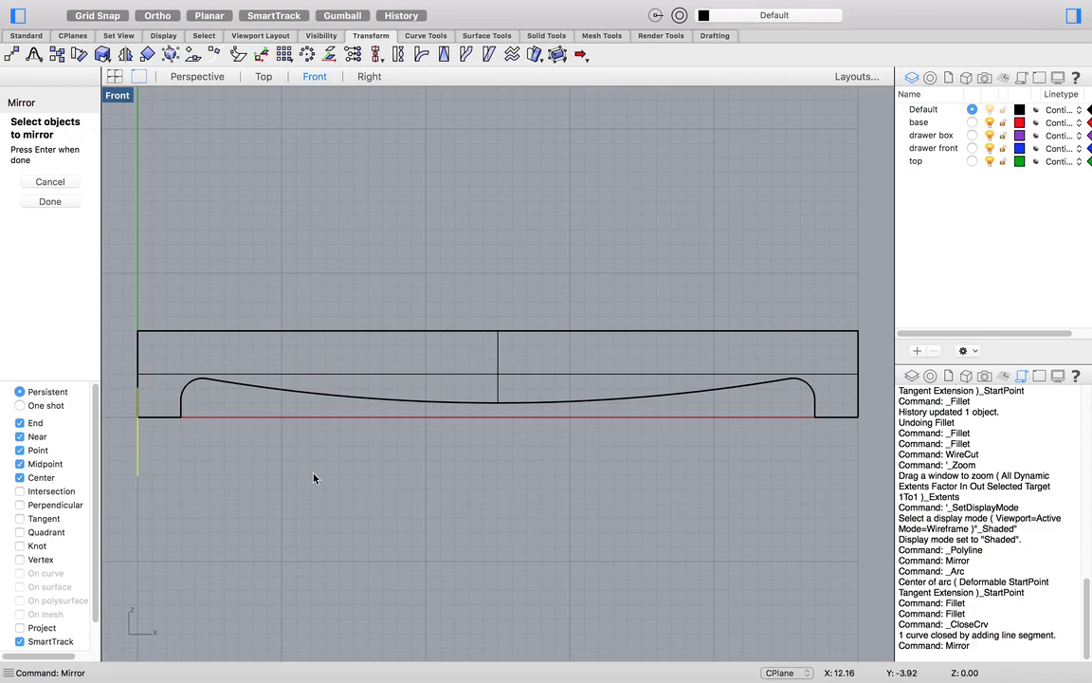
key(Return)
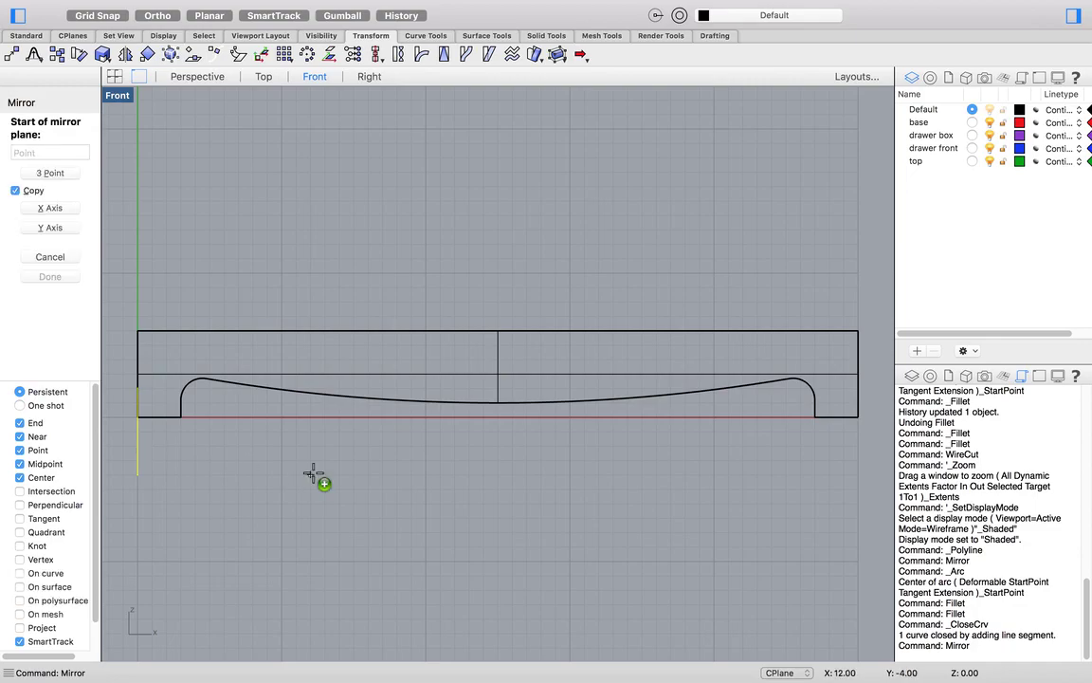
click(497, 330)
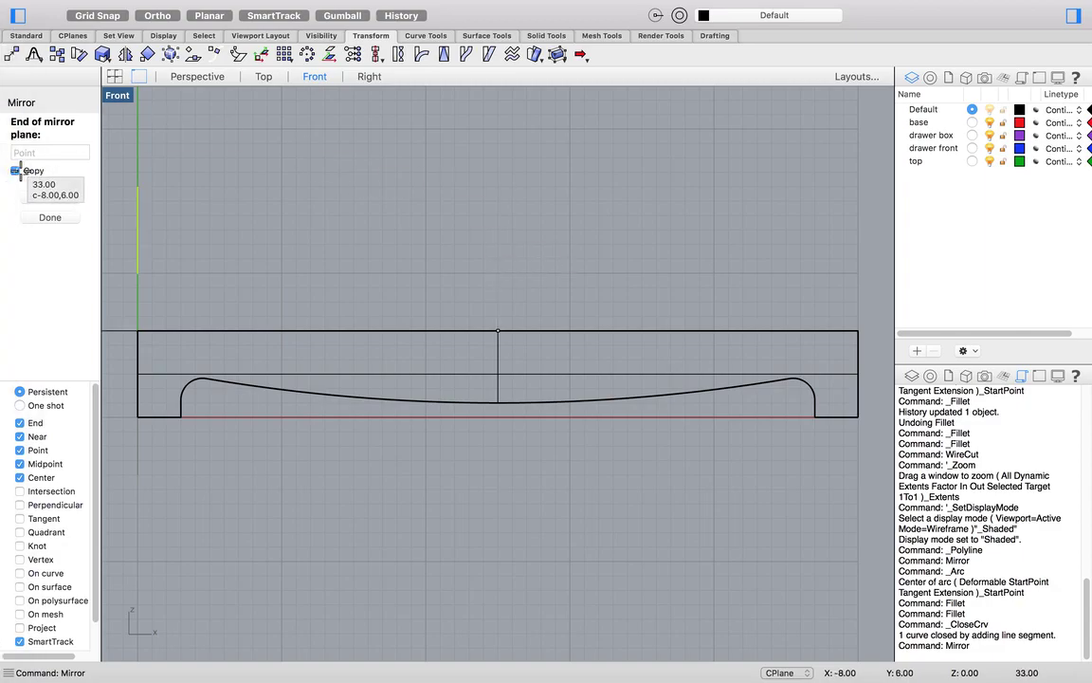
click(496, 222)
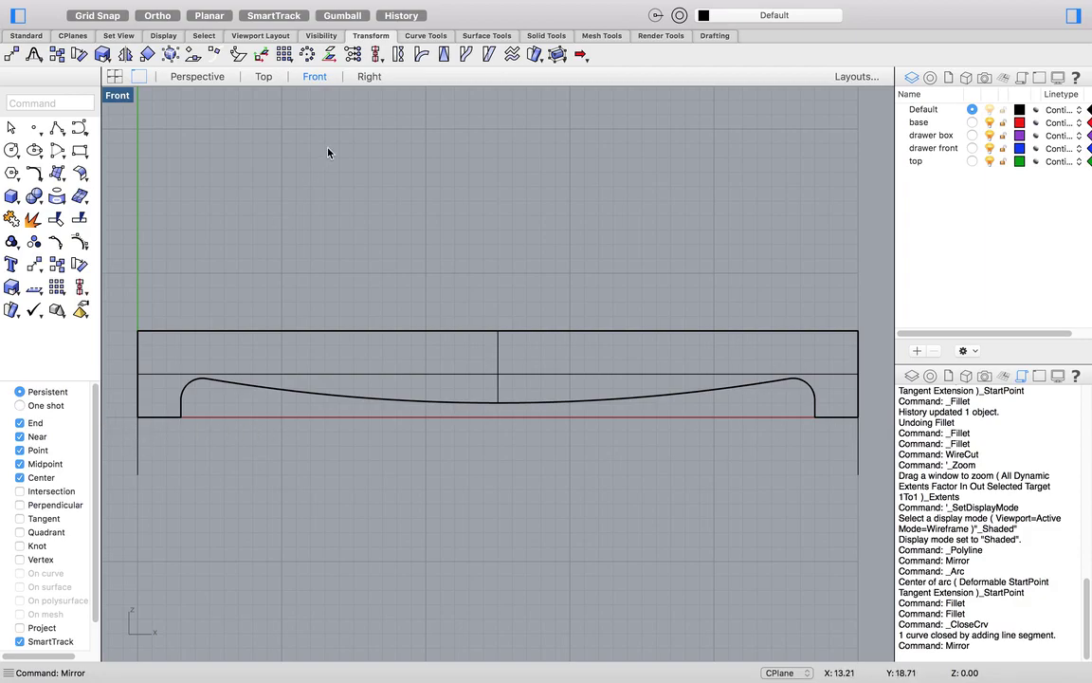
Inspect both side curves in the Perspective view, and read the MakeHole instructions in Step 12 of the tutorial document
click(197, 76)
scroll(432, 392, left, 5)
scroll(441, 413, right, 10)
scroll(440, 414, right, 6)
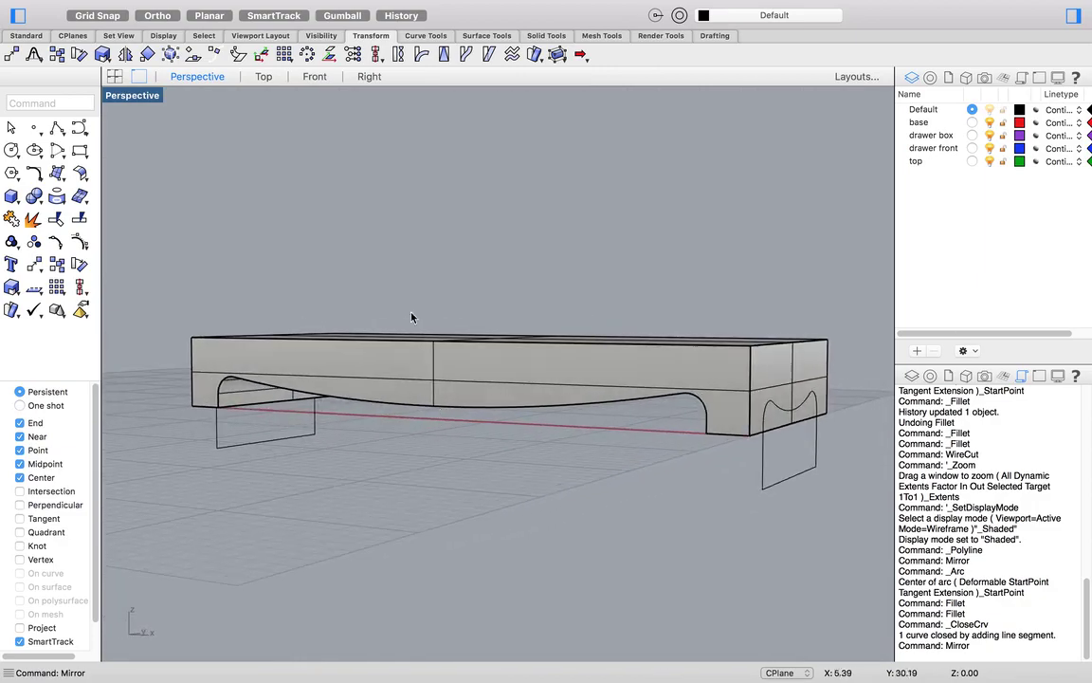
click(315, 77)
key(ctrl+Right)
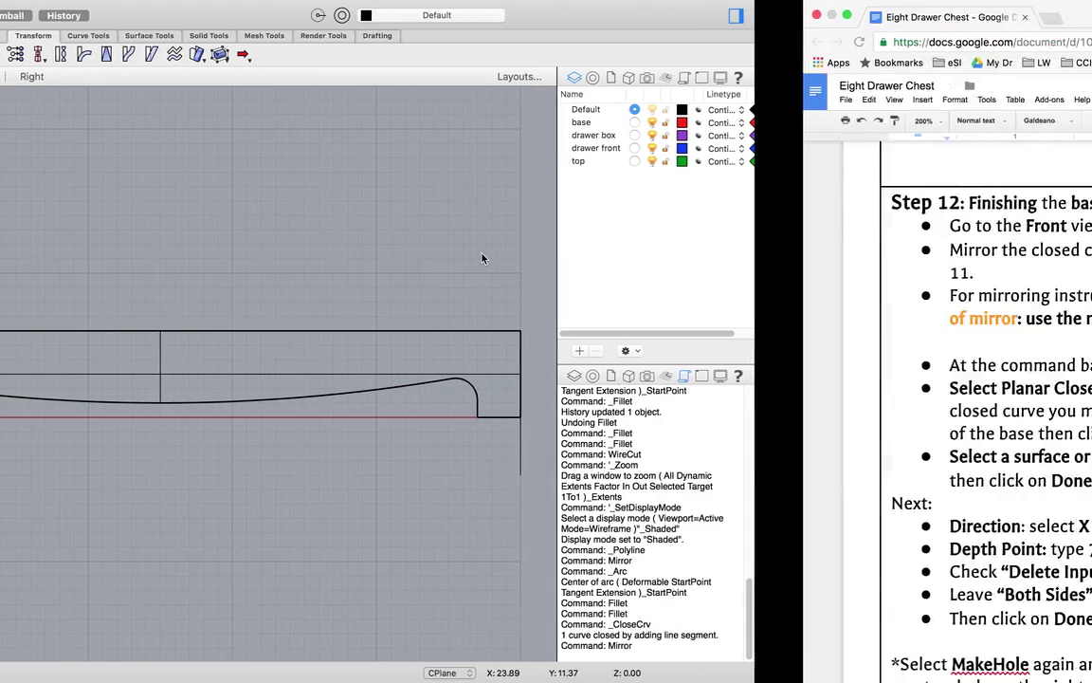
scroll(325, 459, down, 2)
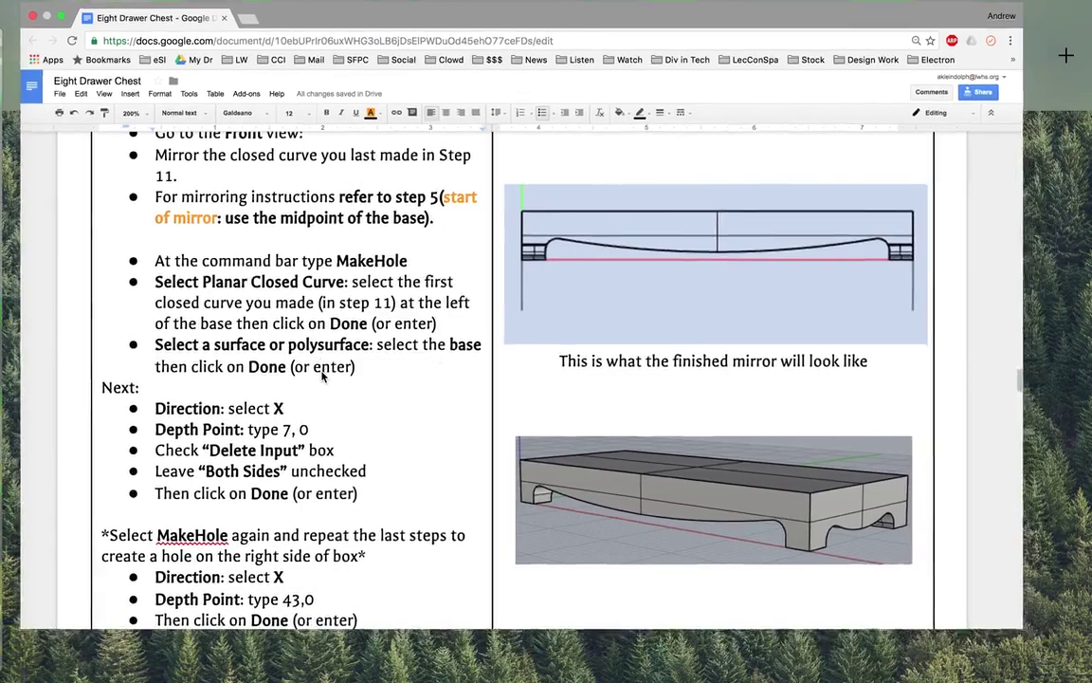
scroll(246, 398, down, 3)
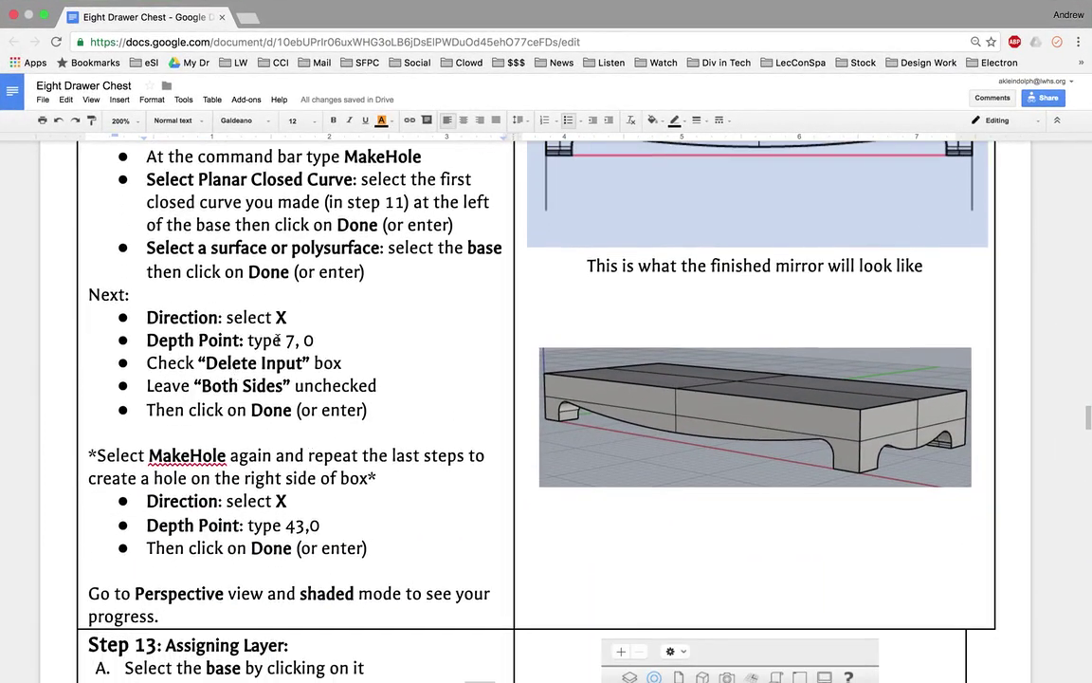
Switch to Rhinoceros and cut the base's left end with MakeHole, using its closed side curve, direction X and depth point 7,0
key(ctrl+Left)
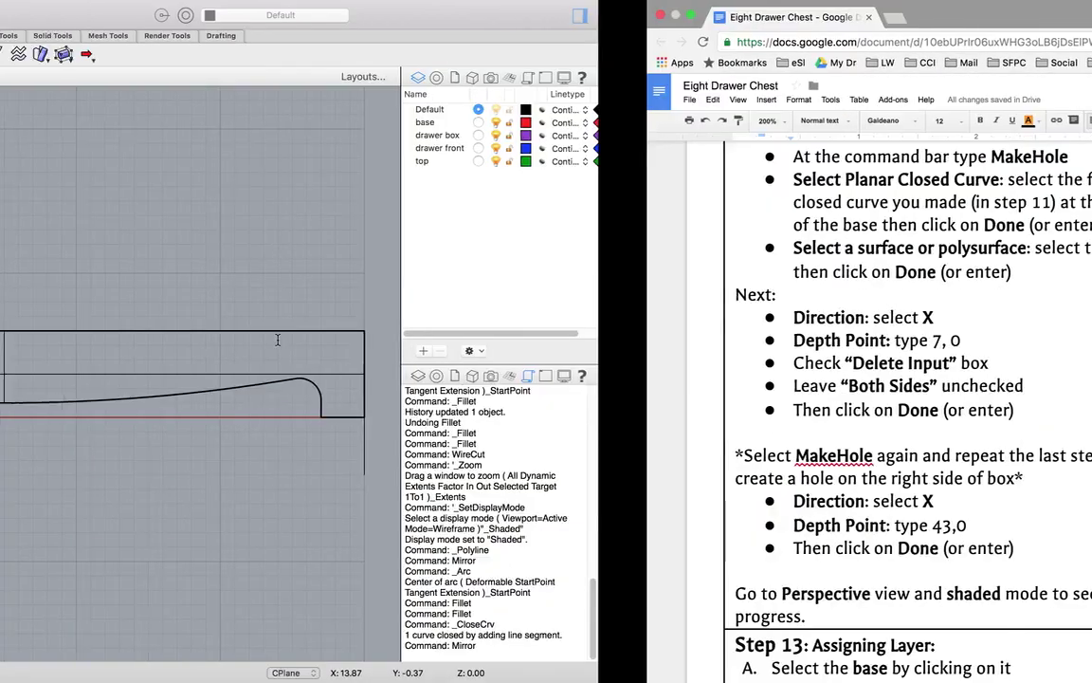
text(M)
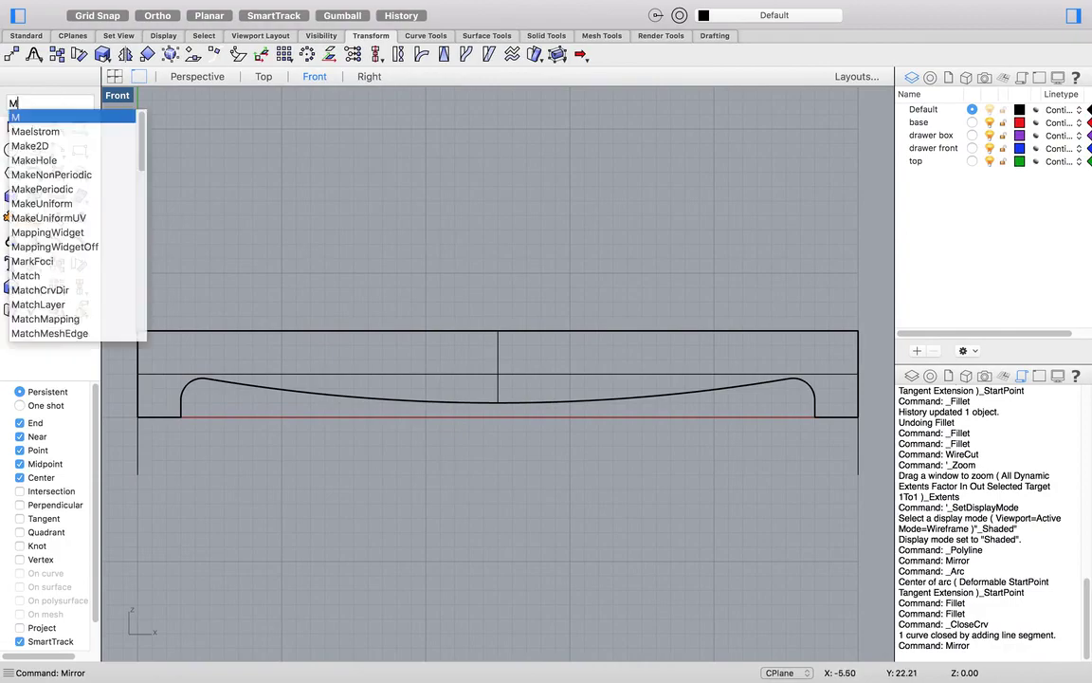
text(akeHole)
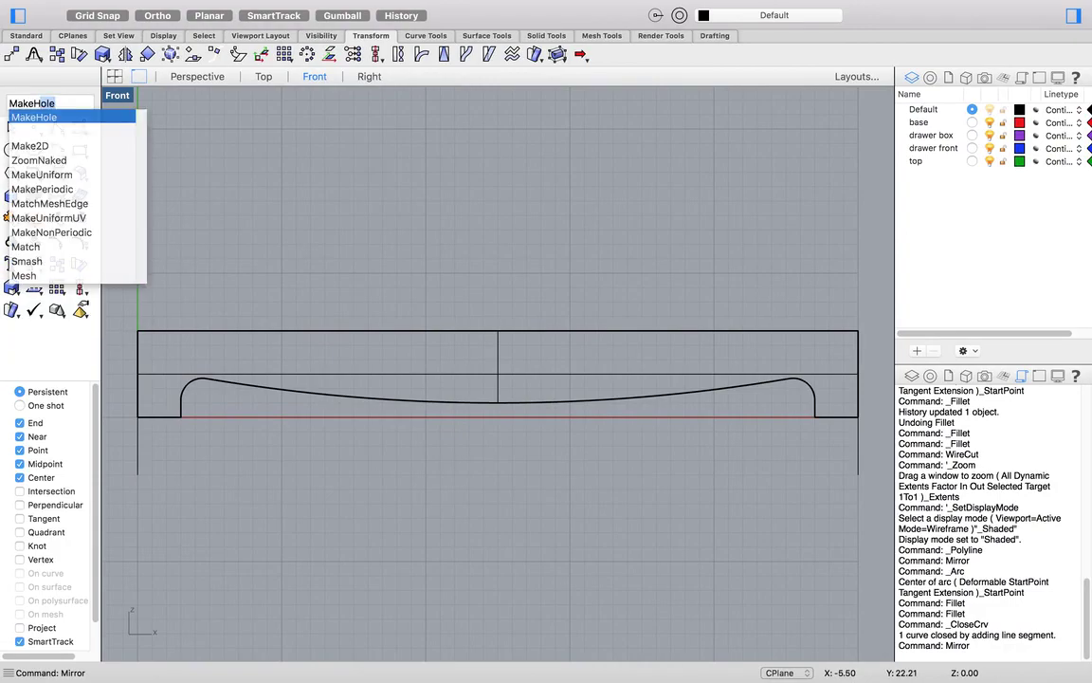
key(Return)
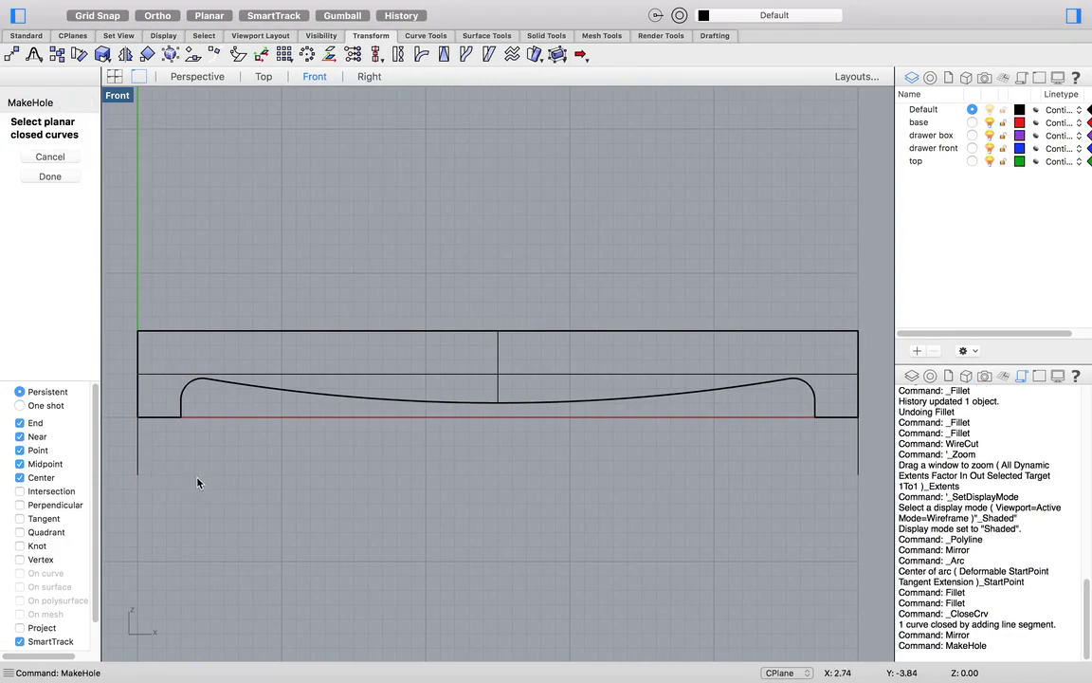
click(138, 456)
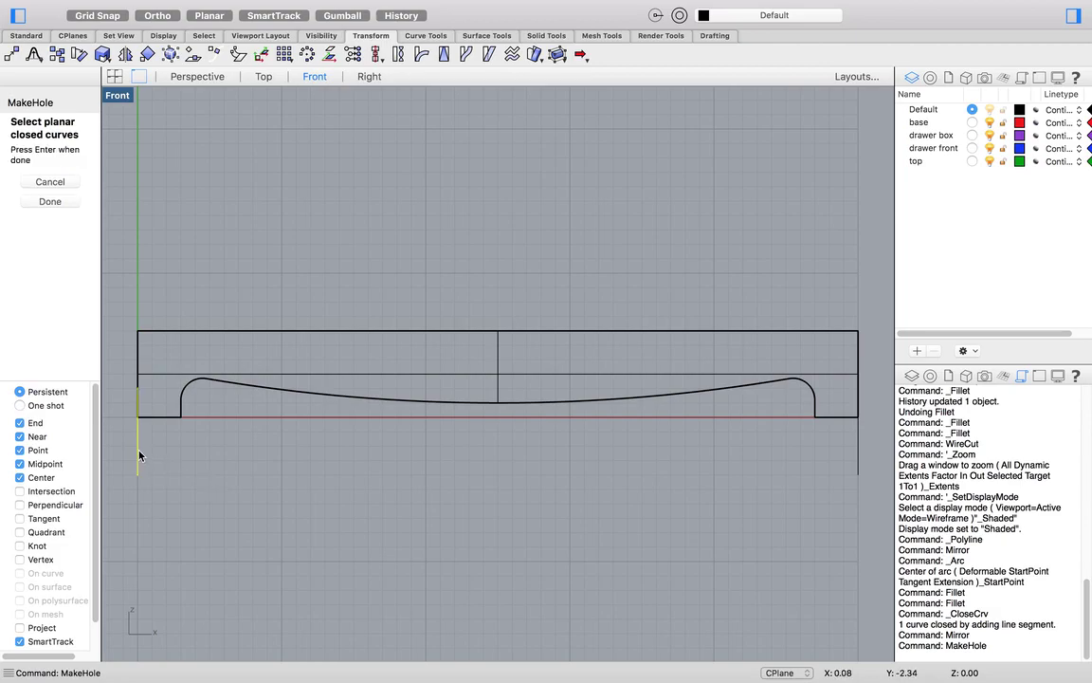
key(Return)
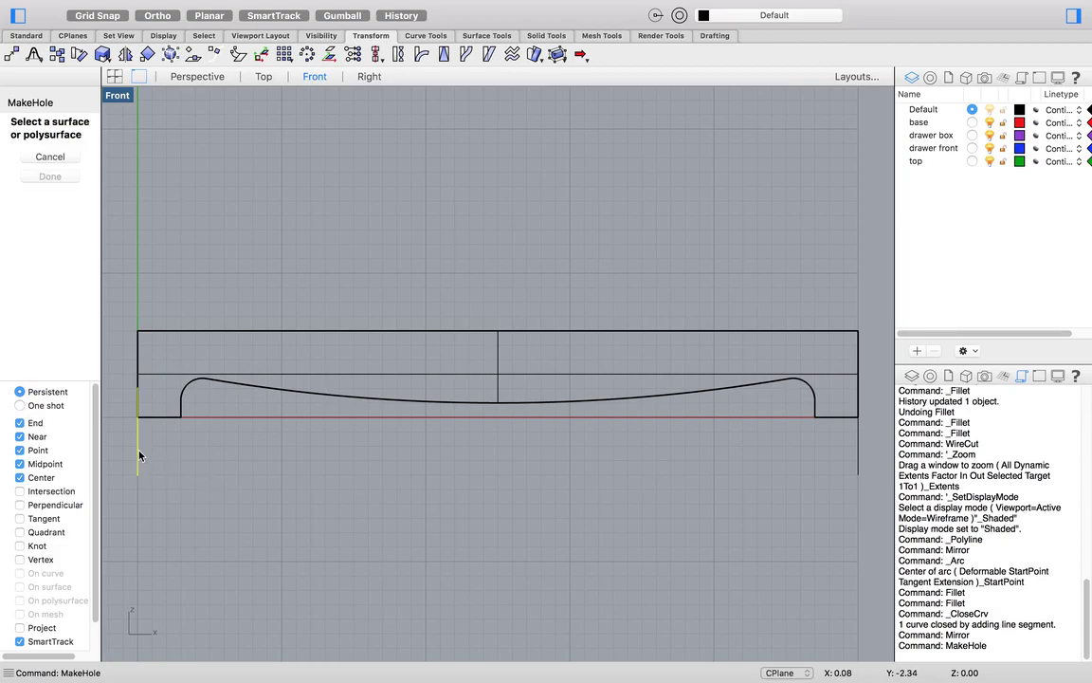
click(194, 341)
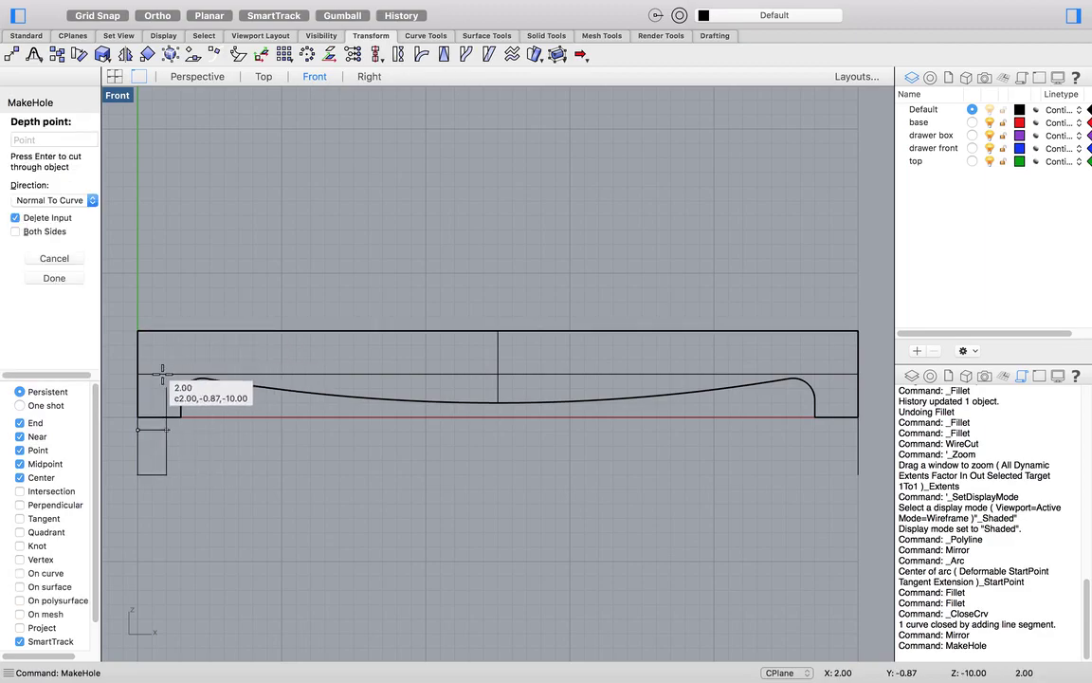
click(88, 201)
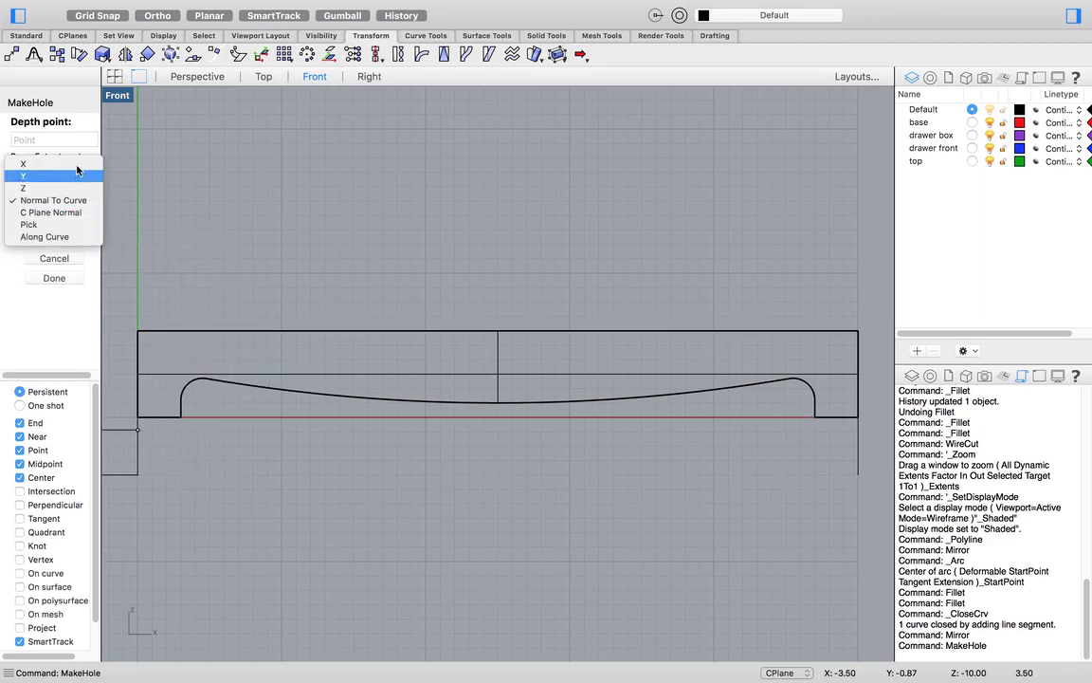
click(76, 165)
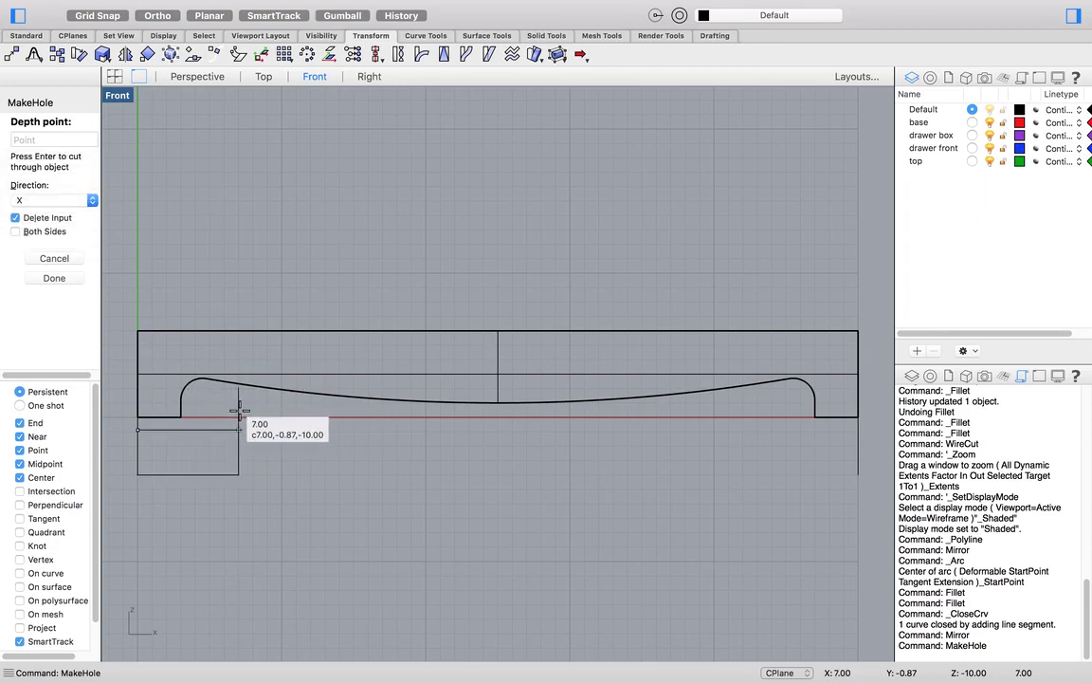
text(7)
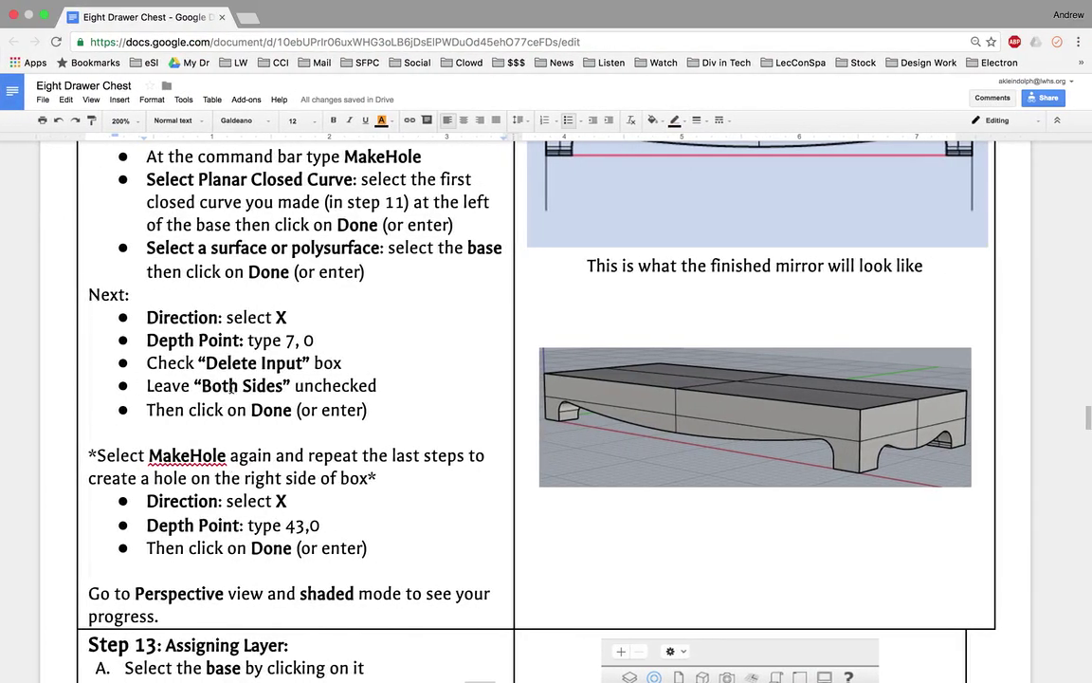
text(,0)
key(Return)
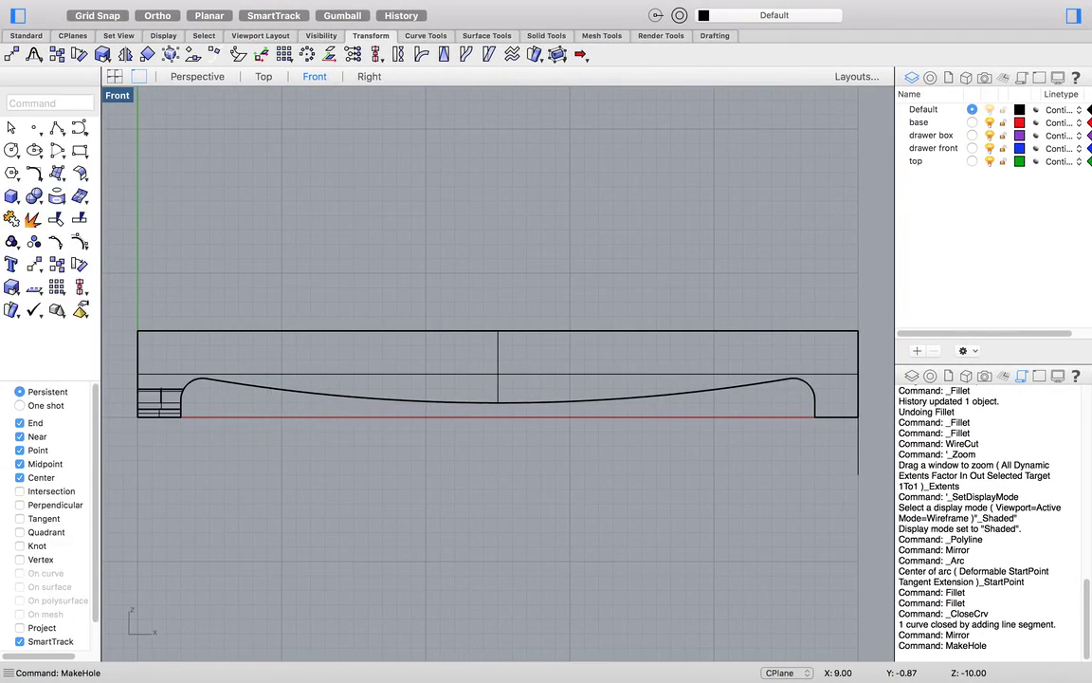
Inspect the cut in the base's left end from several angles in the Perspective view
click(201, 77)
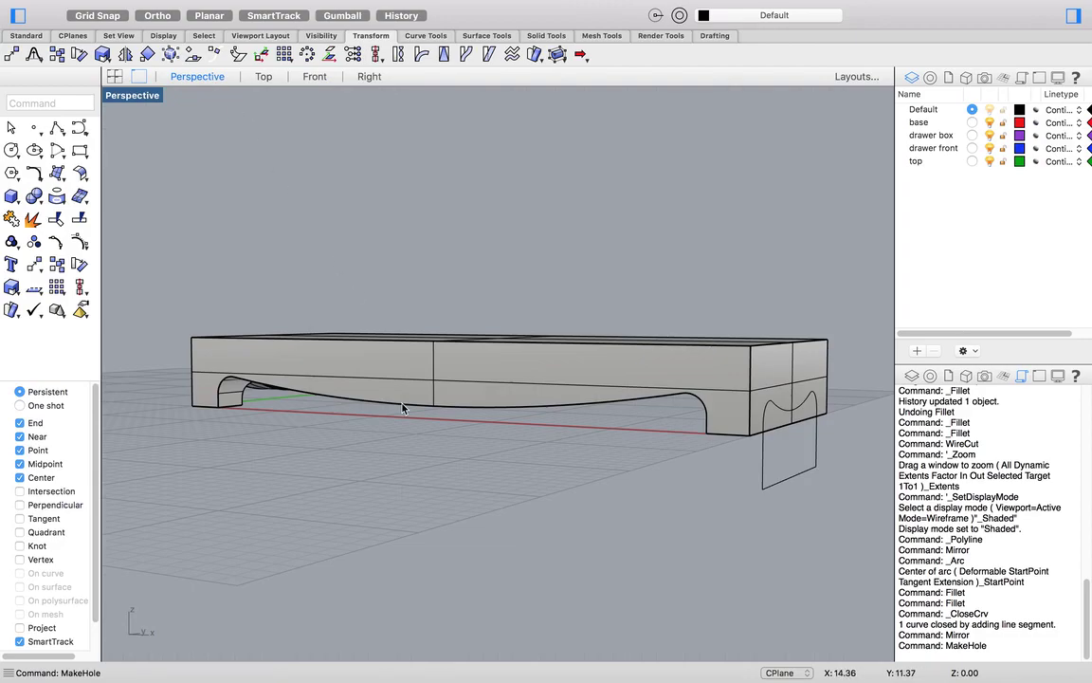
scroll(404, 408, right, 5)
scroll(402, 407, up, 5)
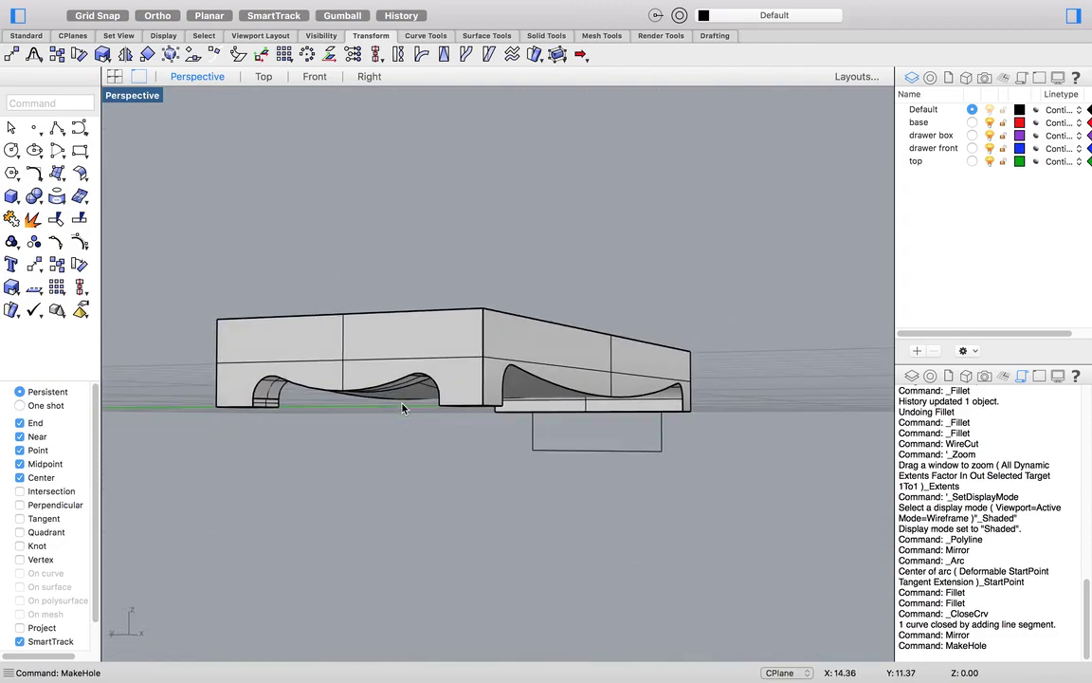
scroll(402, 408, right, 3)
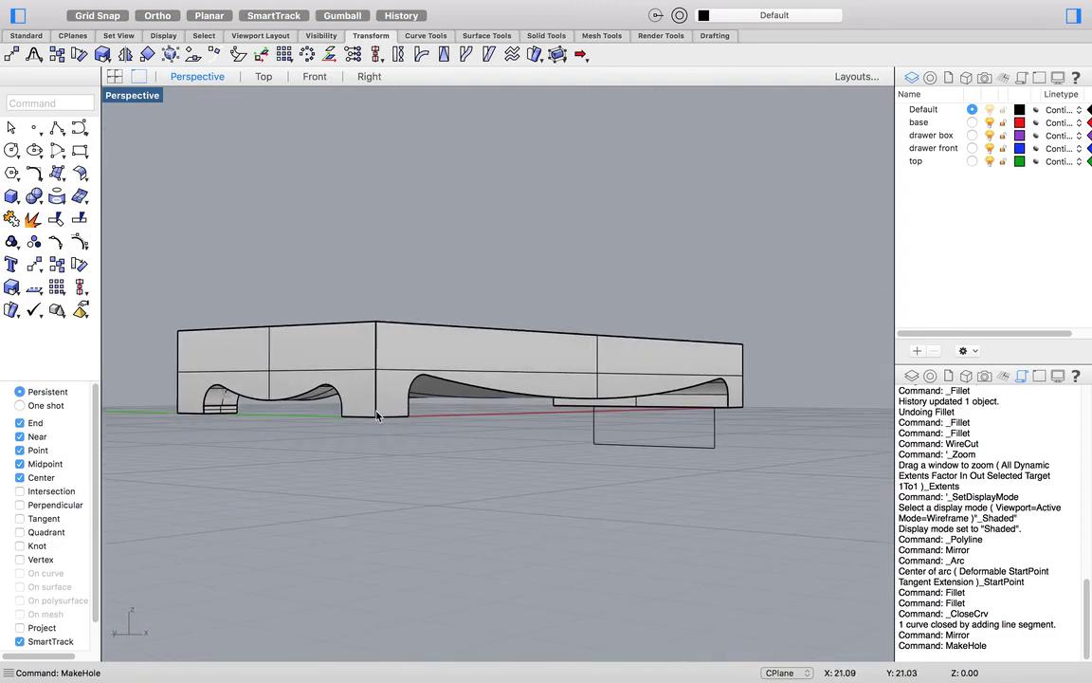
scroll(414, 461, right, 5)
scroll(415, 461, right, 5)
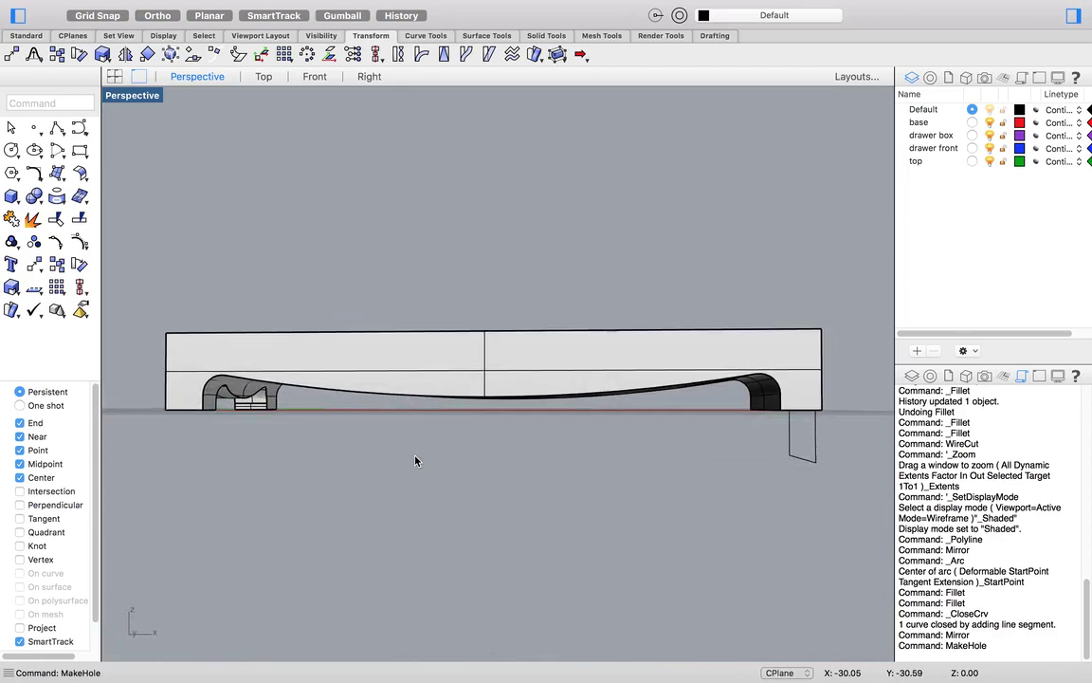
click(314, 76)
click(199, 76)
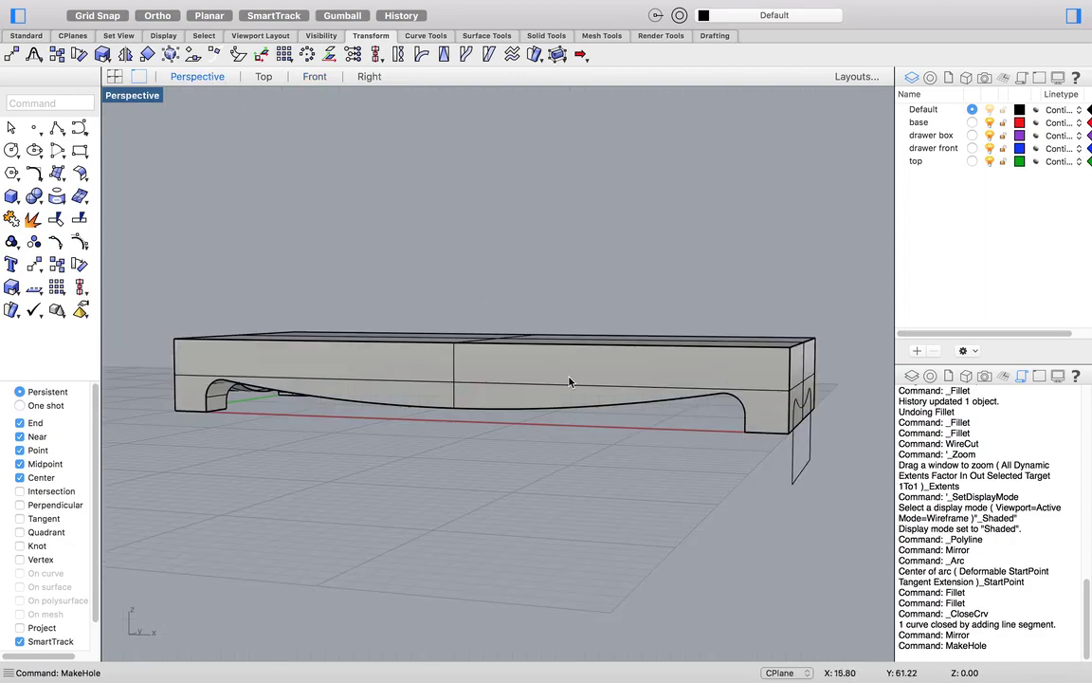
Read the instructions for the second MakeHole in Step 12 of the tutorial document and highlight its depth point 43,0
scroll(568, 382, down, 3)
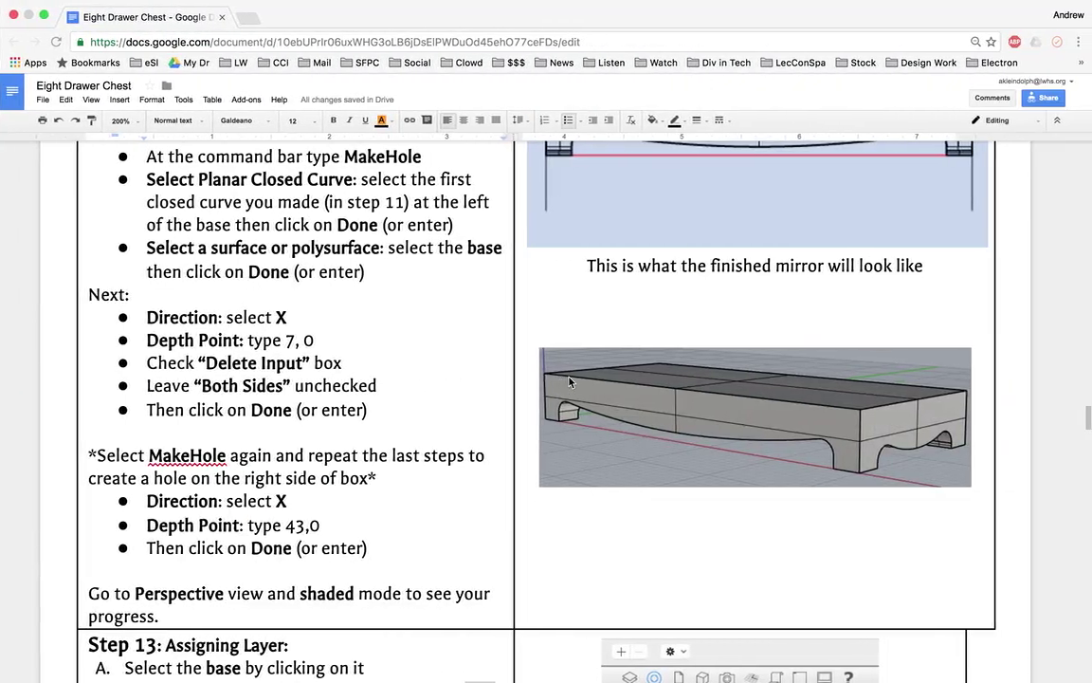
scroll(294, 439, down, 1)
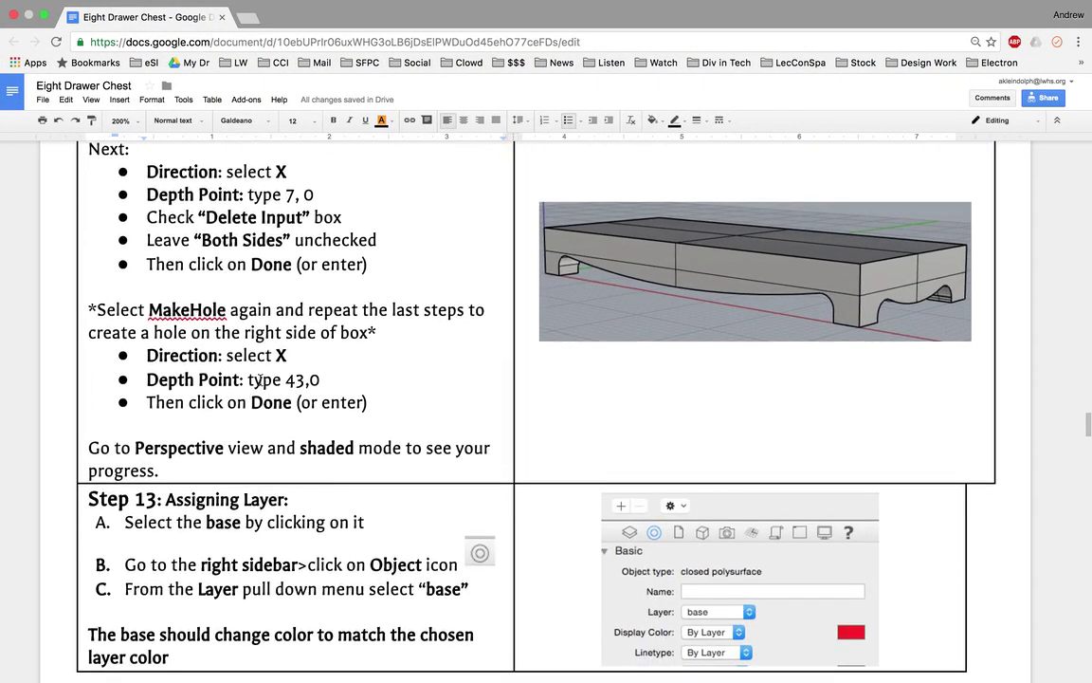
drag(285, 379, 322, 380)
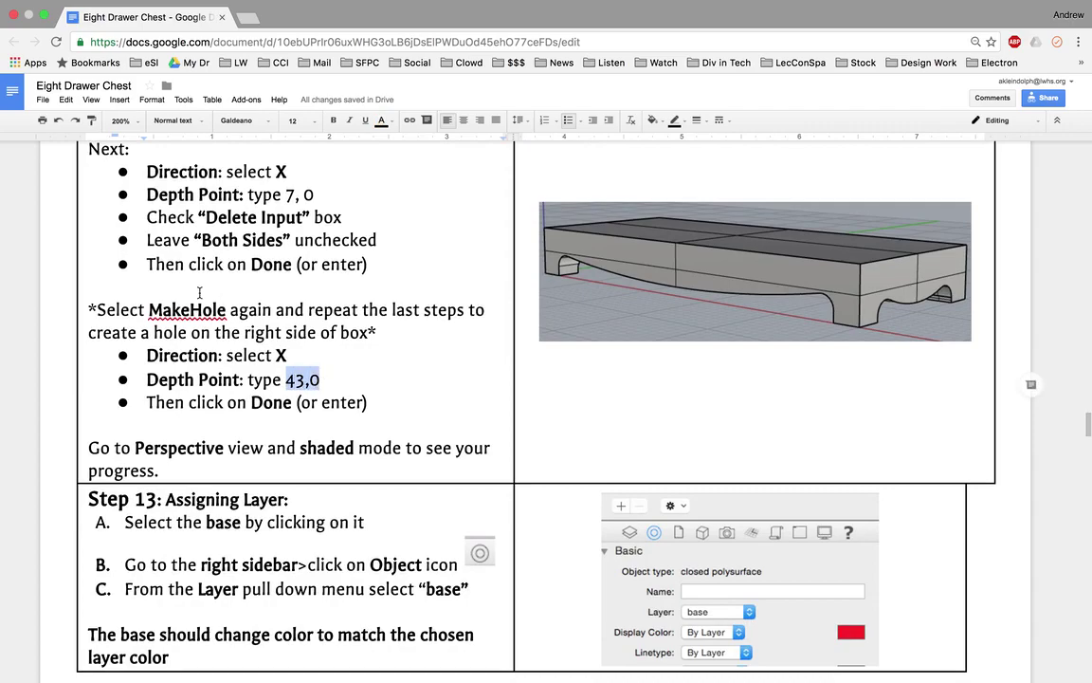
Switch to Rhinoceros and cut the base's right end with MakeHole, using its closed side curve, direction X and depth point 43,0
key(ctrl+Left)
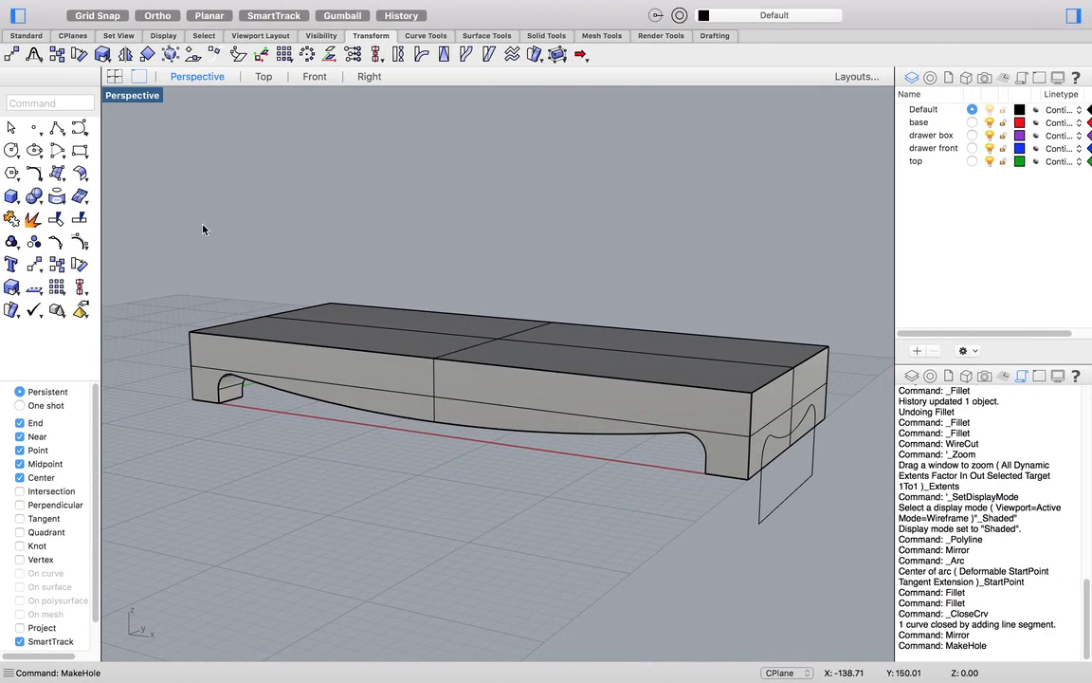
key(Return)
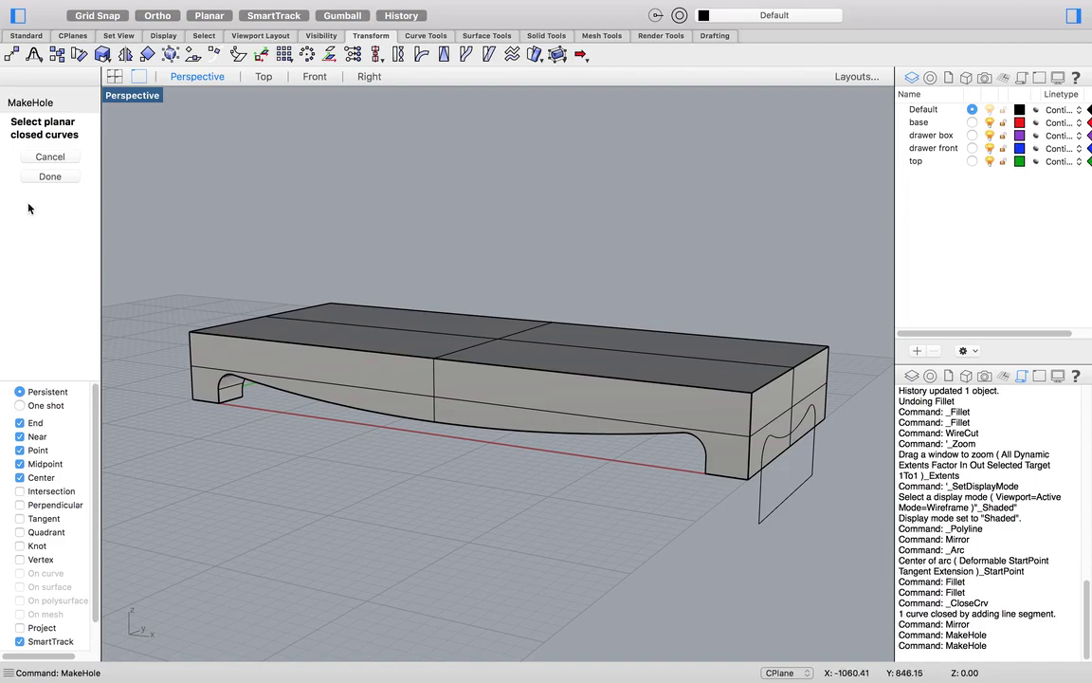
click(772, 517)
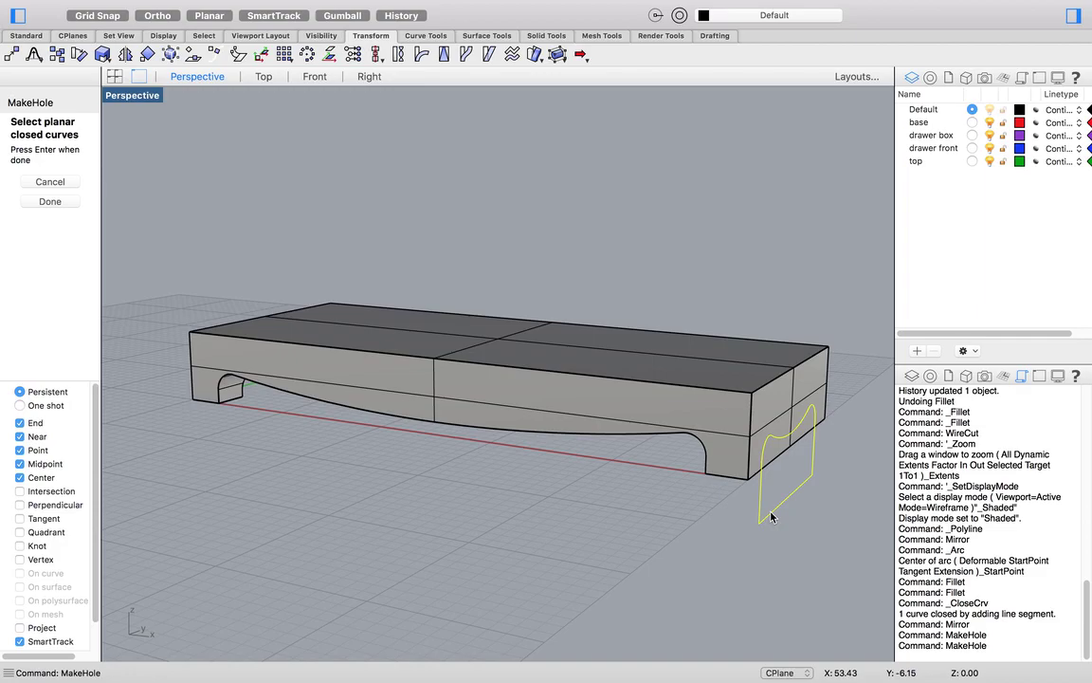
key(Return)
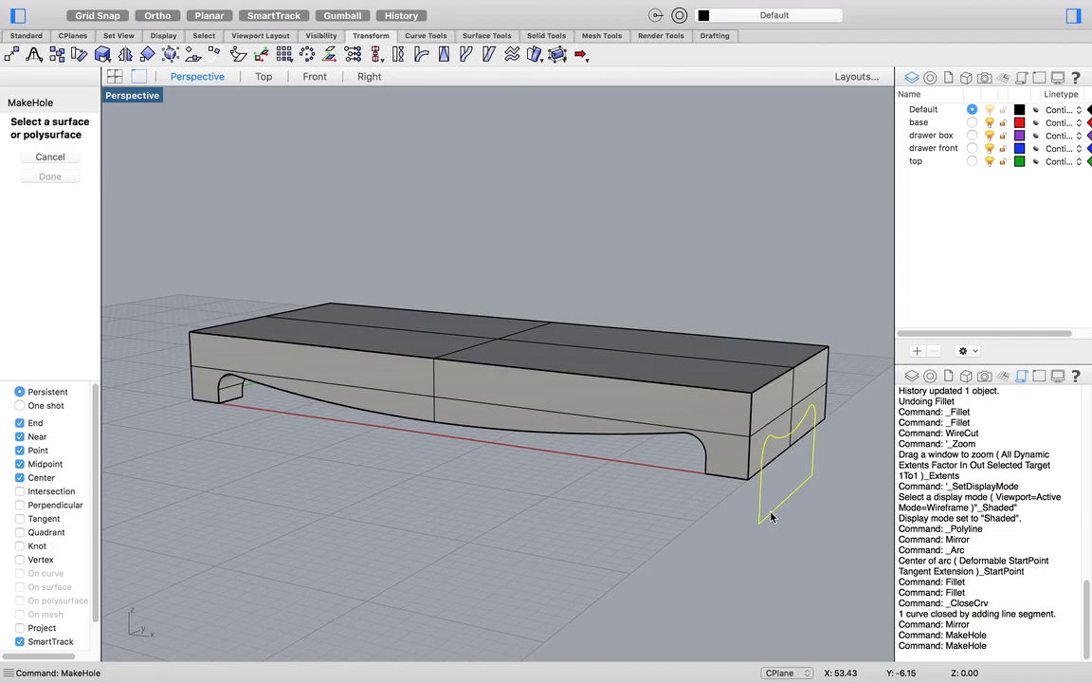
click(730, 409)
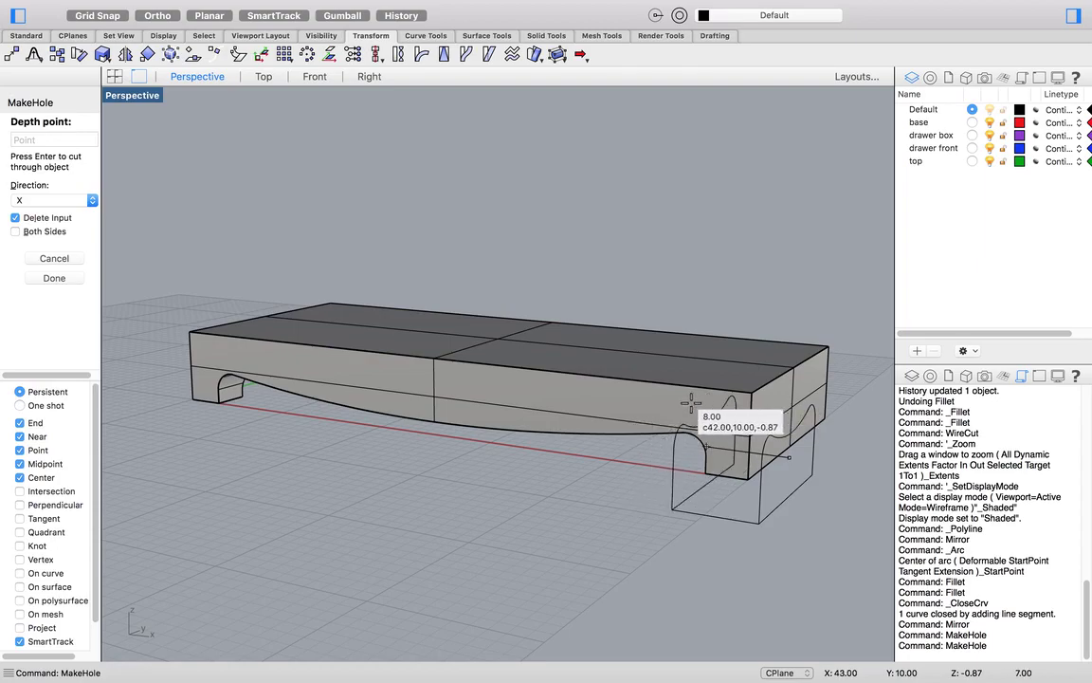
text(43)
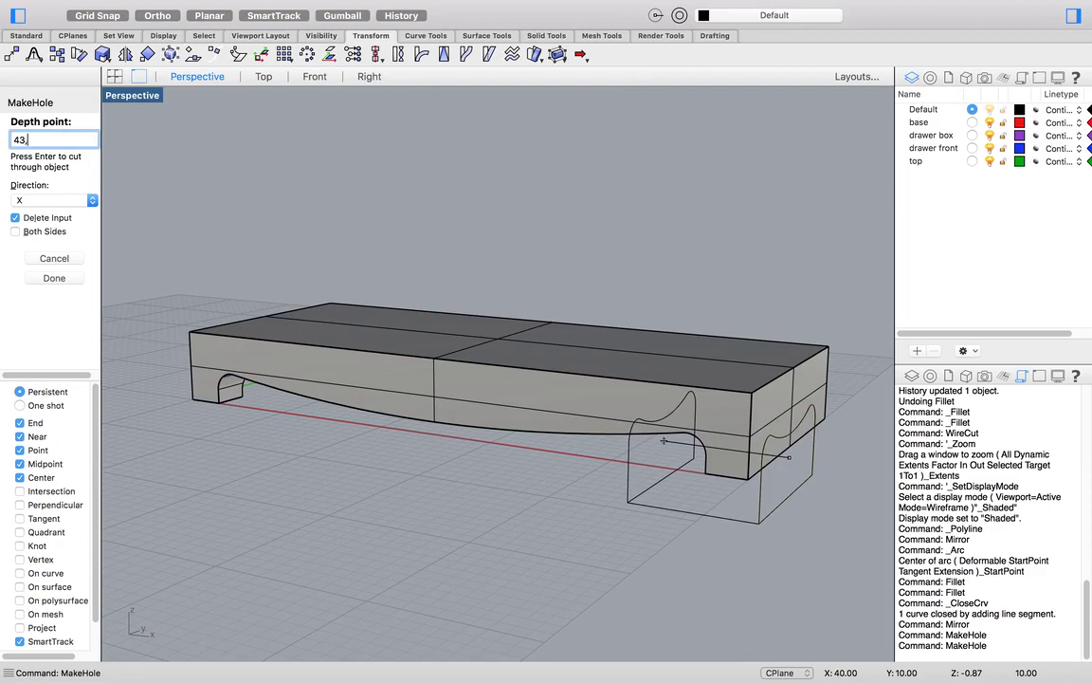
key(Return)
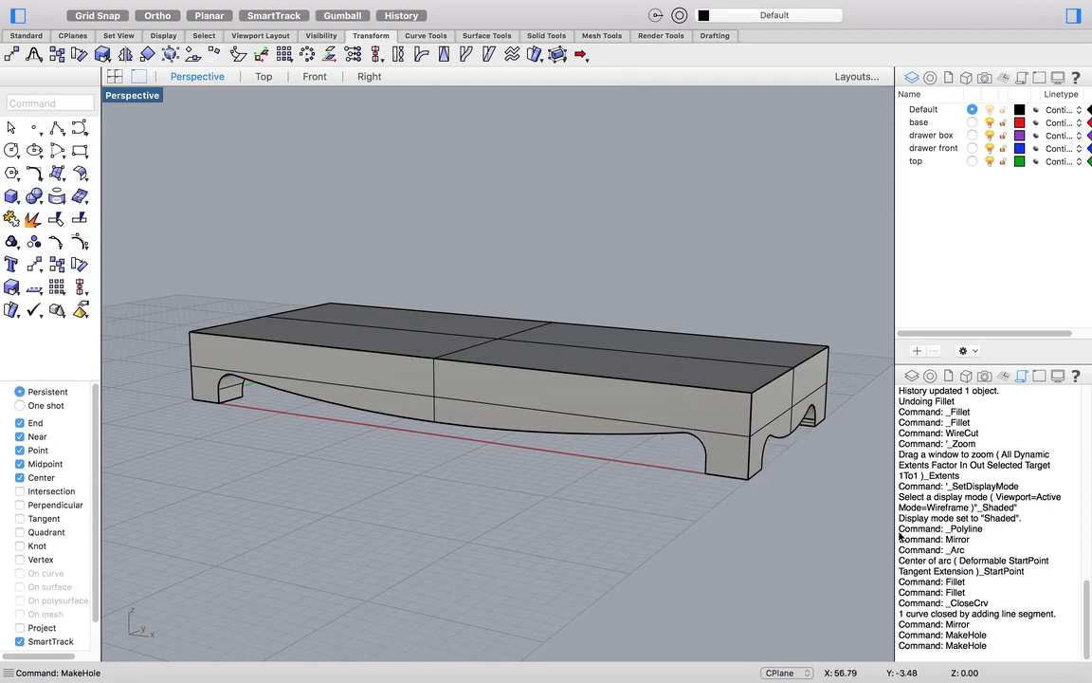
Inspect the cuts in both ends of the base from below and above in the Perspective view
right_drag(765, 520, 674, 400)
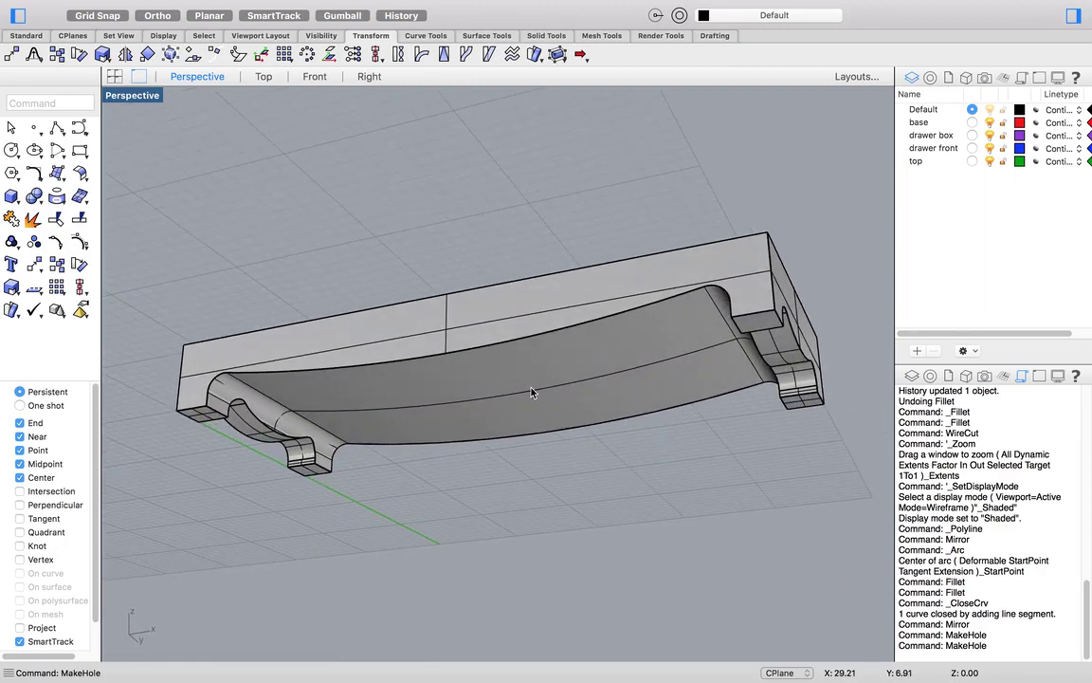
right_drag(533, 390, 530, 366)
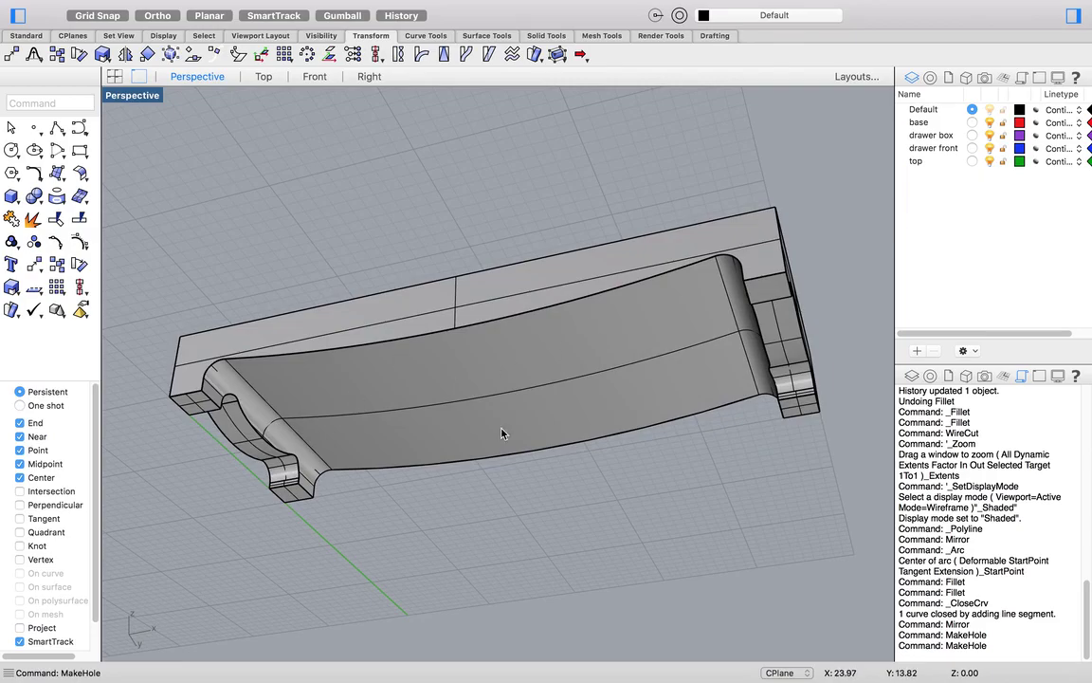
scroll(502, 433, up, 10)
scroll(502, 434, left, 8)
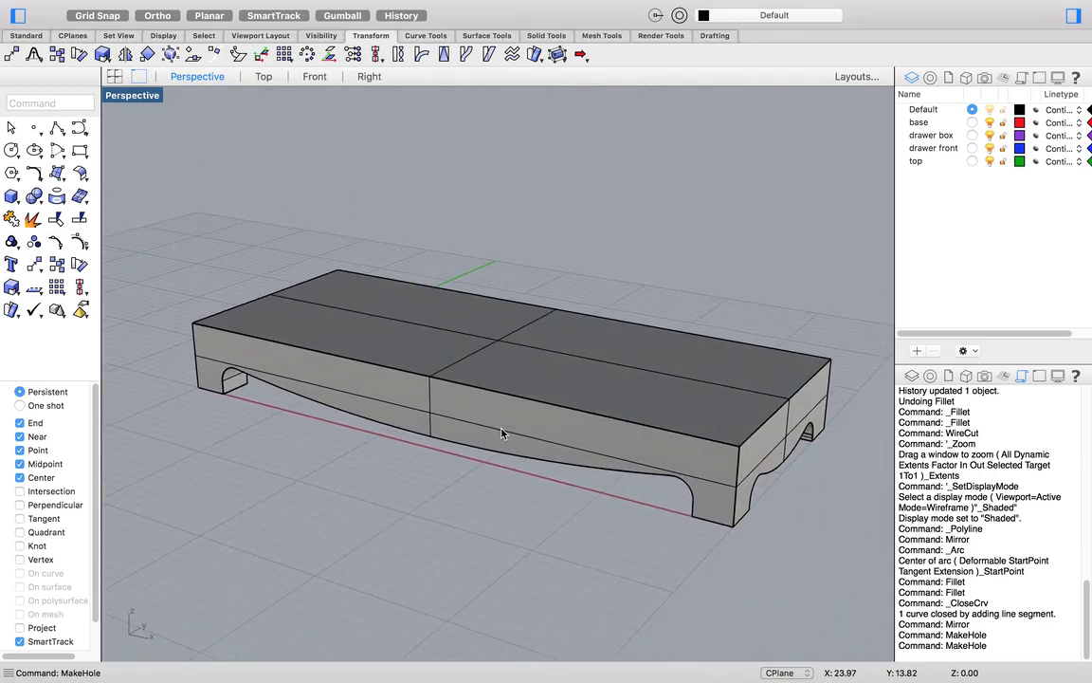
Switch to the tutorial document and compare the base with the finished picture in Step 12, checking the layer instructions in Step 13
key(ctrl+Right)
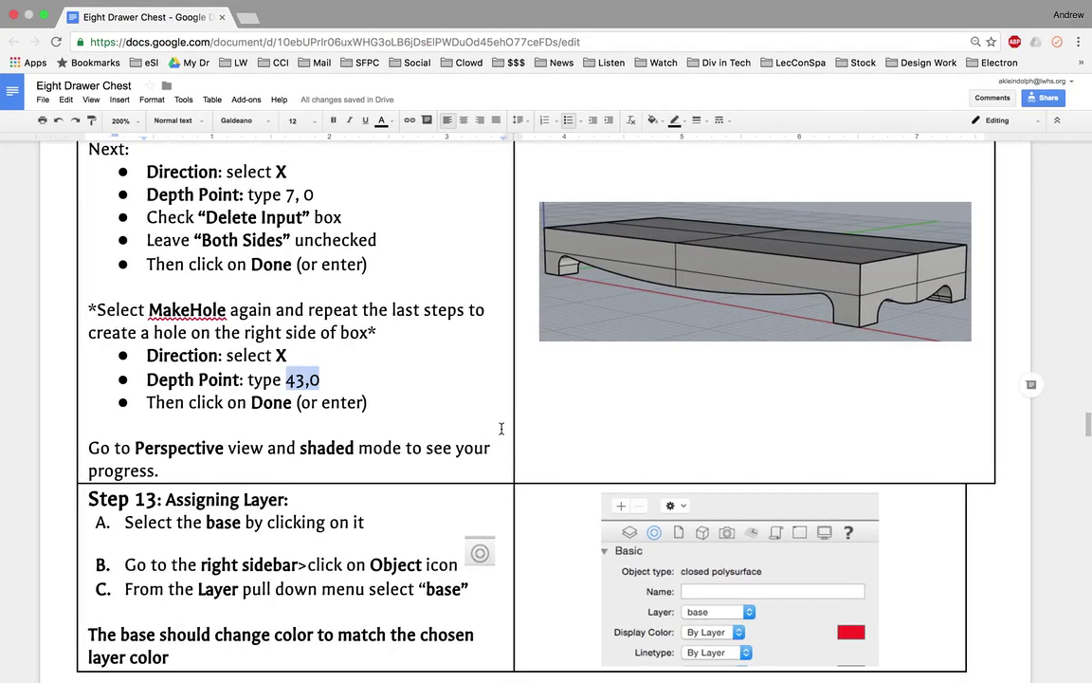
key(ctrl+Left)
key(ctrl+Right)
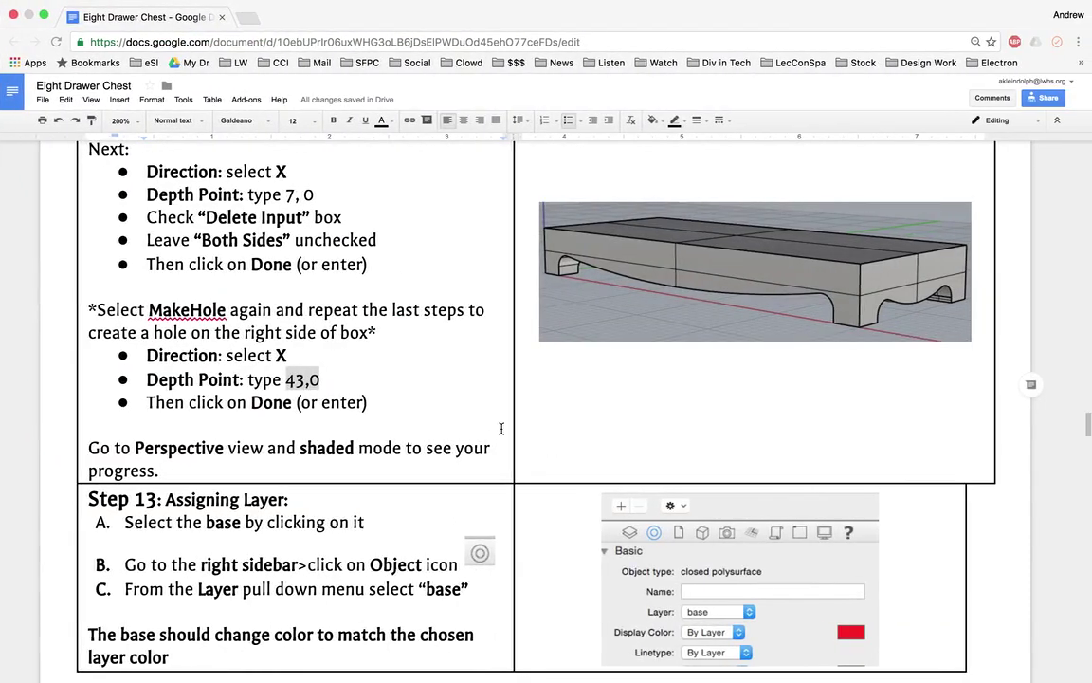